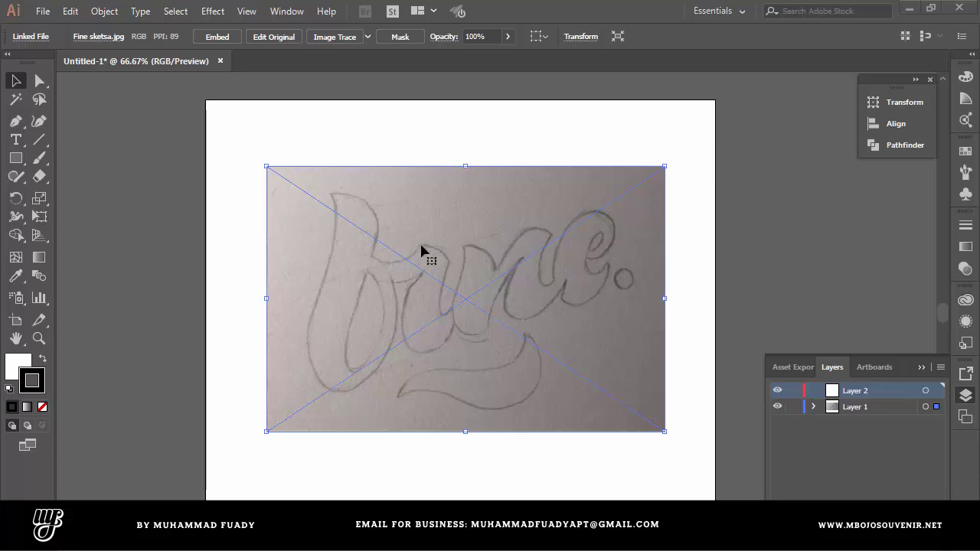
scroll(407, 261, up, 2)
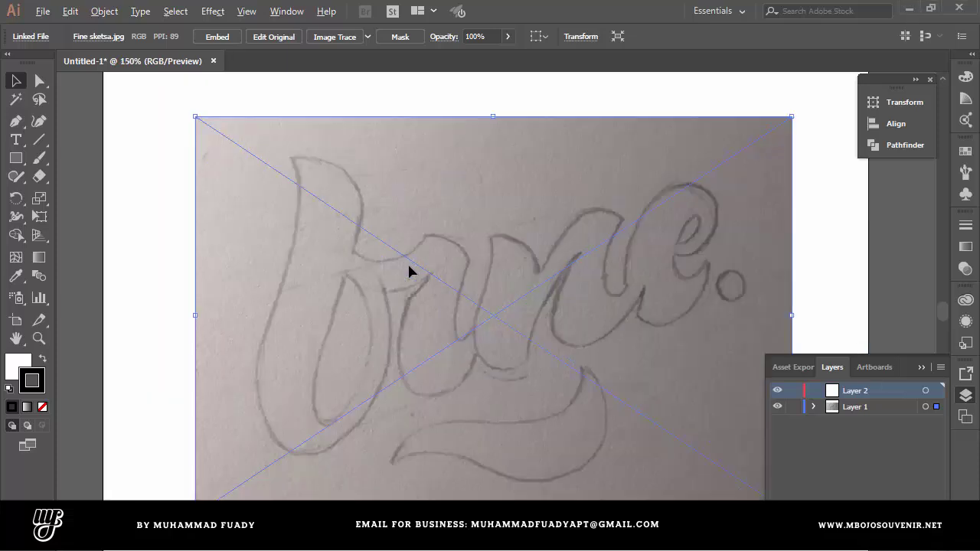
scroll(408, 269, down, 2)
scroll(420, 268, up, 2)
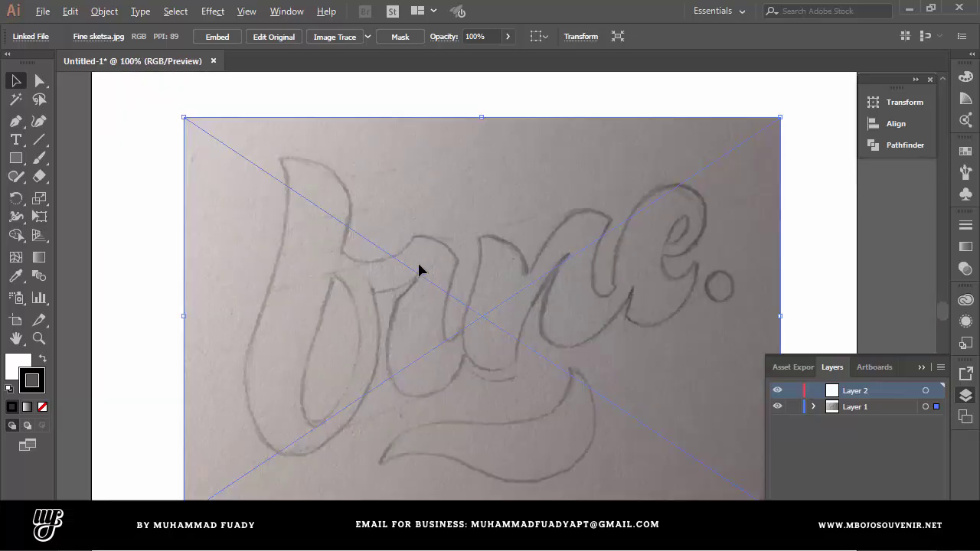
scroll(419, 269, down, 1)
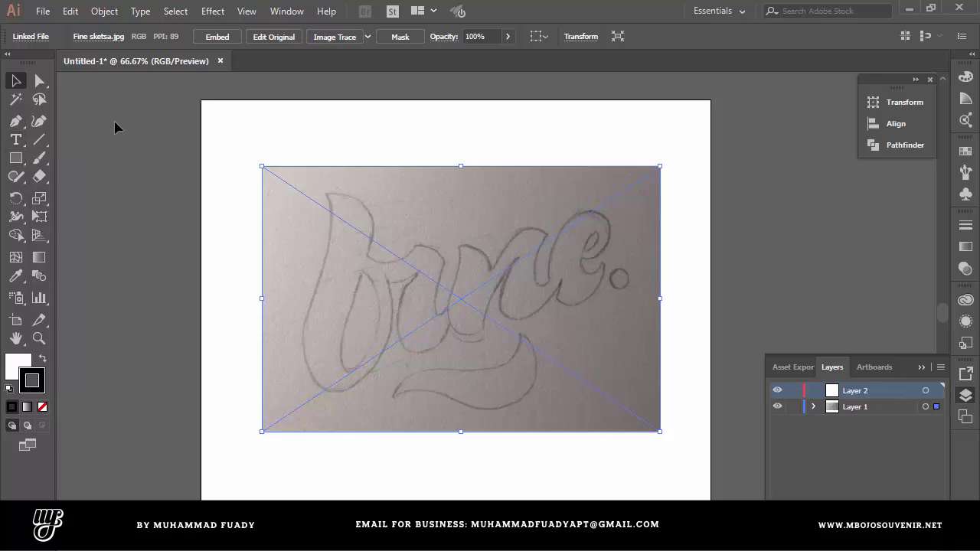
Activate the Pen tool for tracing the first letter of the sketch
click(17, 122)
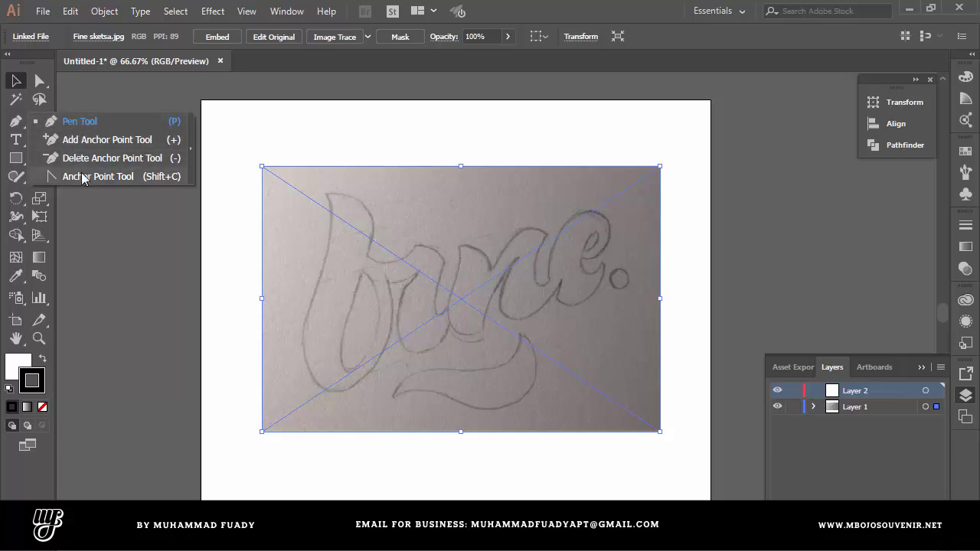
click(70, 125)
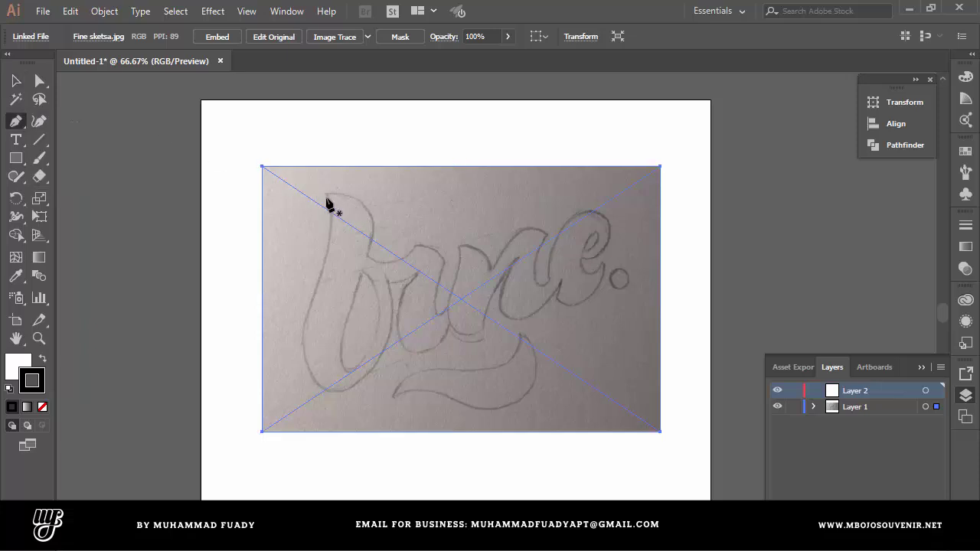
key(ctrl+plus)
key(ctrl+plus)
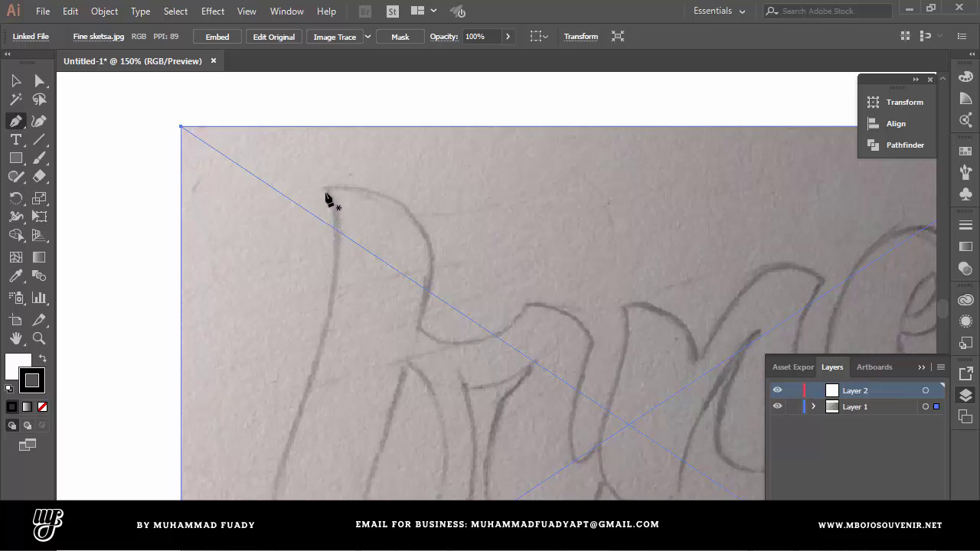
scroll(325, 197, up, 2)
scroll(325, 196, down, 3)
scroll(325, 197, up, 2)
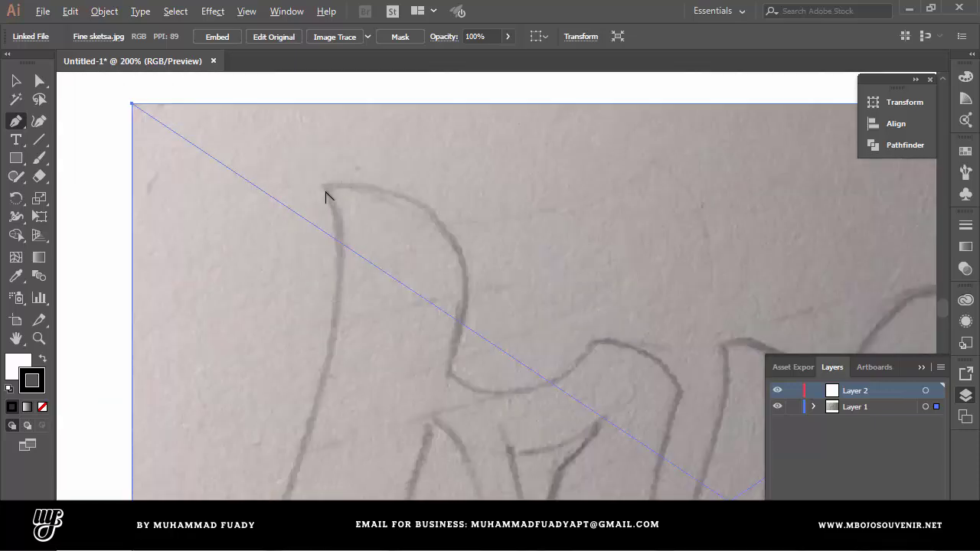
scroll(326, 197, down, 2)
scroll(324, 192, up, 2)
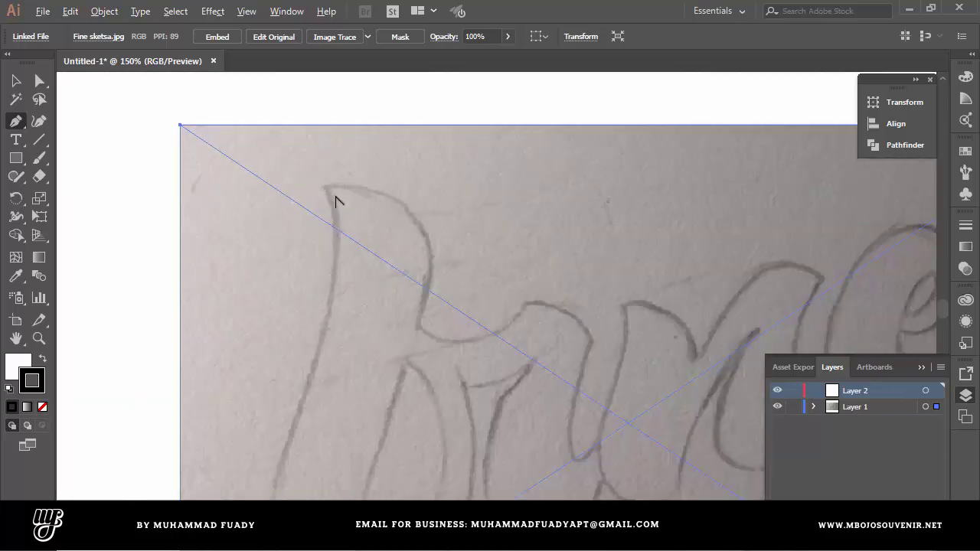
scroll(337, 201, down, 2)
scroll(334, 202, up, 2)
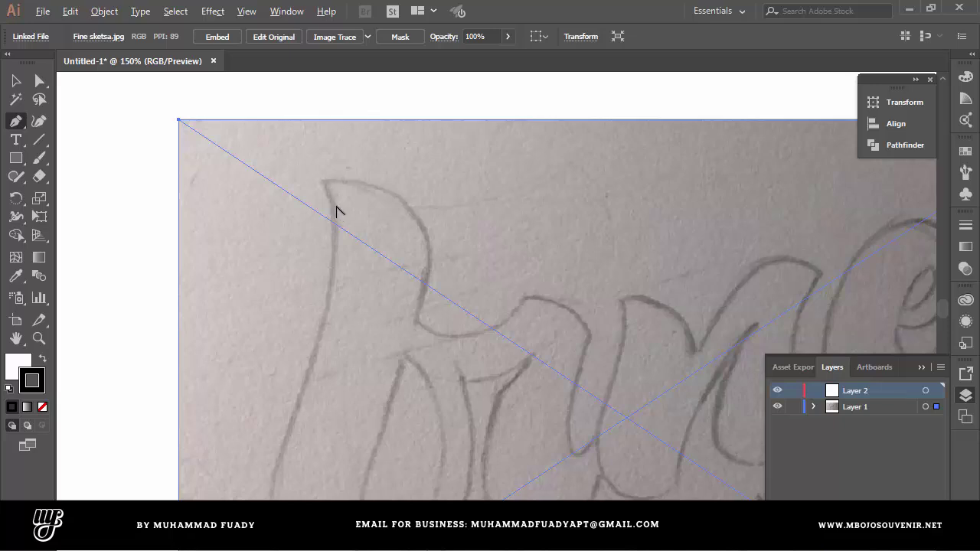
scroll(333, 206, down, 2)
scroll(330, 226, up, 1)
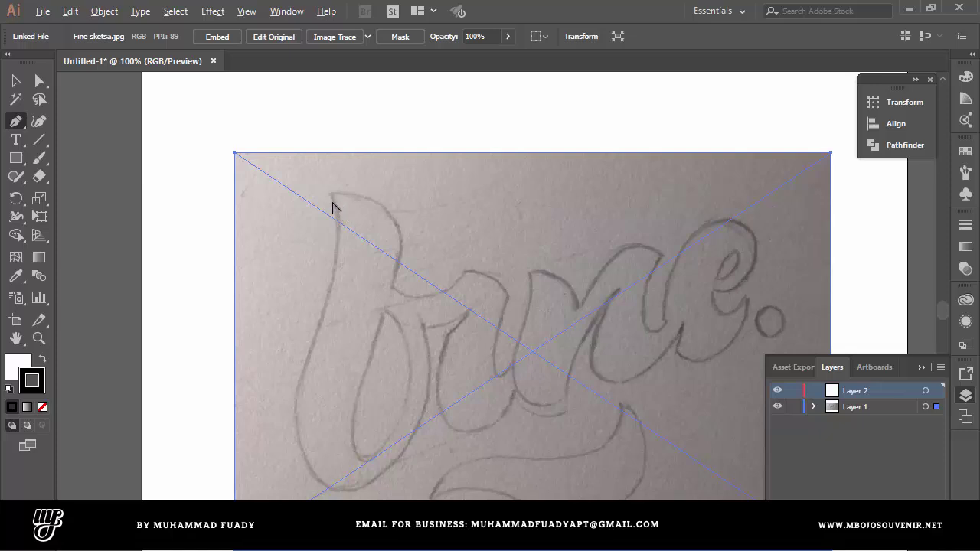
Start a path at the top tip of the sketched F and curve it down the upper left edge of its stem
scroll(334, 205, up, 3)
scroll(342, 208, down, 1)
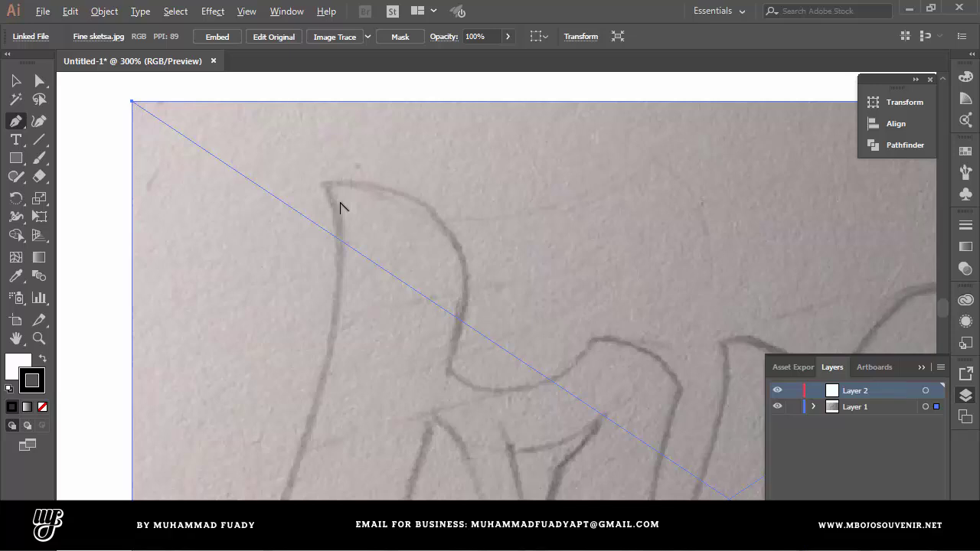
scroll(342, 208, up, 3)
scroll(337, 204, down, 1)
scroll(324, 197, down, 1)
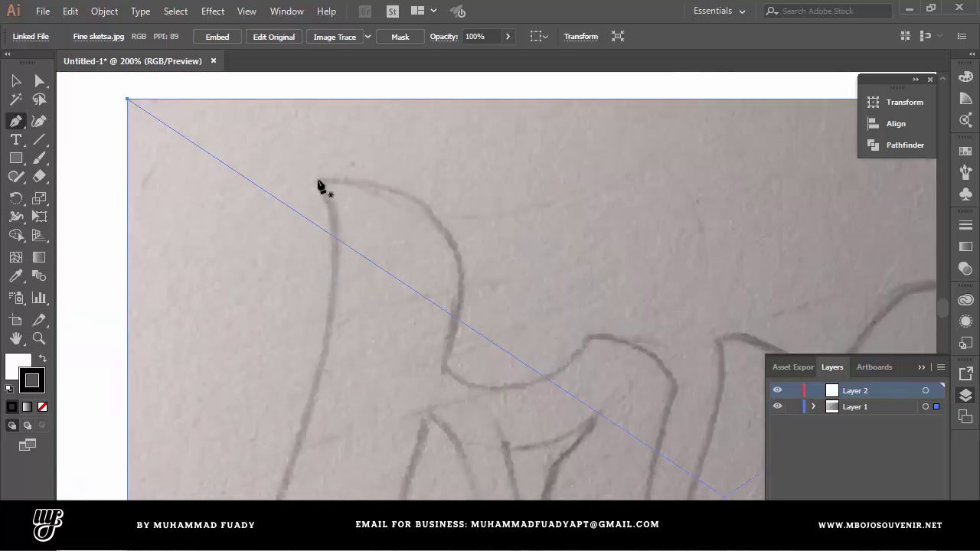
click(317, 181)
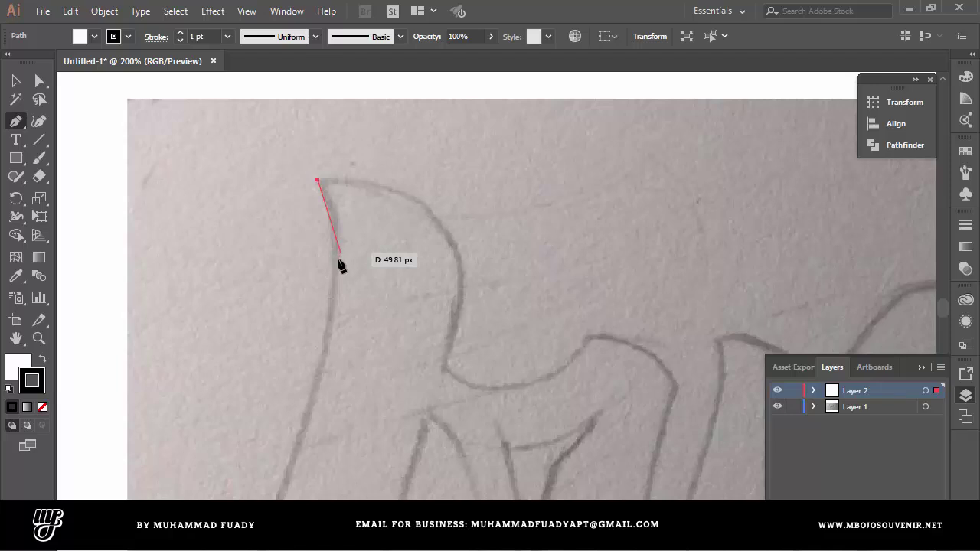
drag(340, 254, 339, 301)
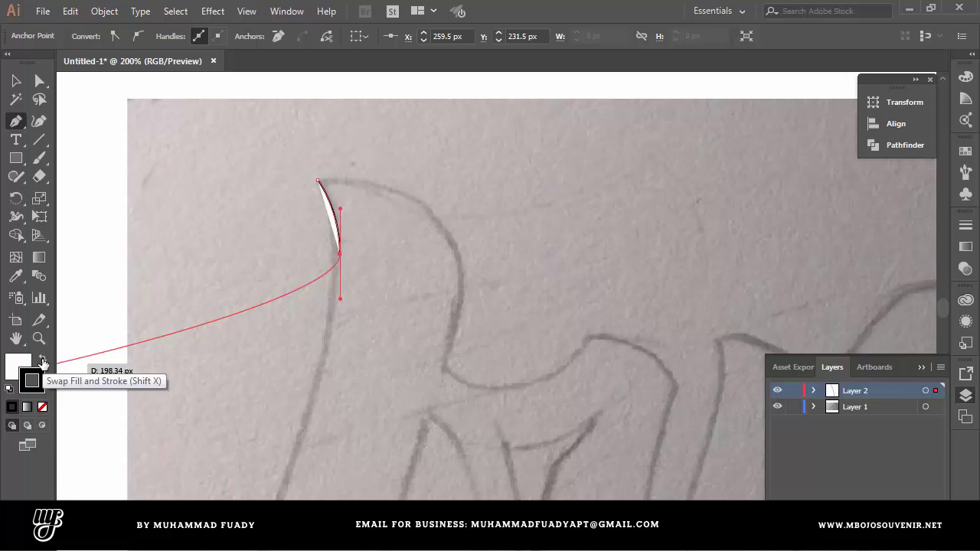
Give the traced path no fill and a black (000000) stroke
click(42, 360)
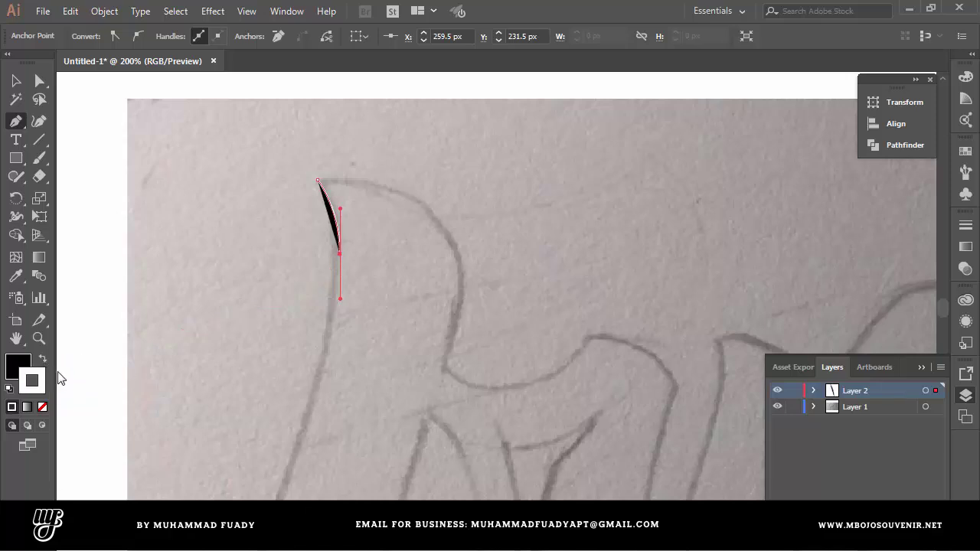
click(44, 408)
key(shift+x)
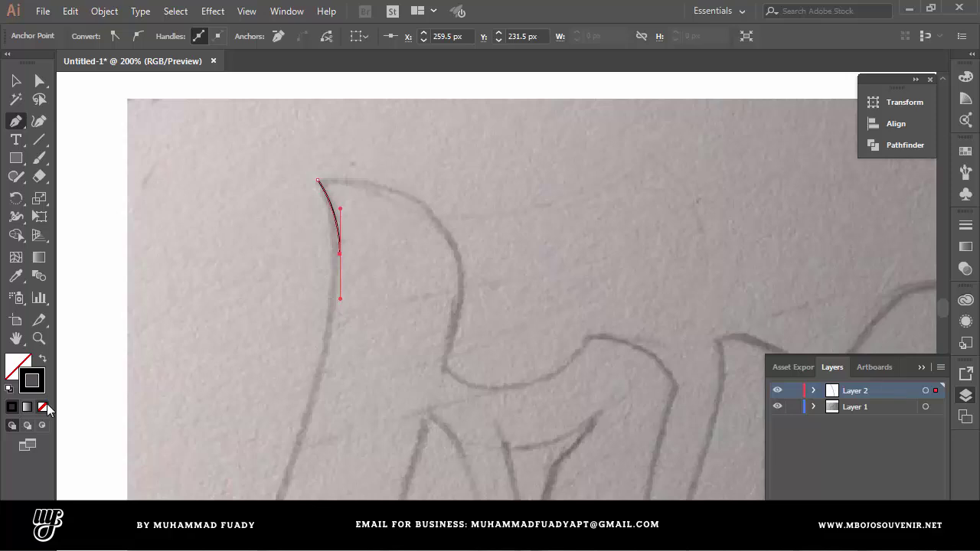
click(46, 405)
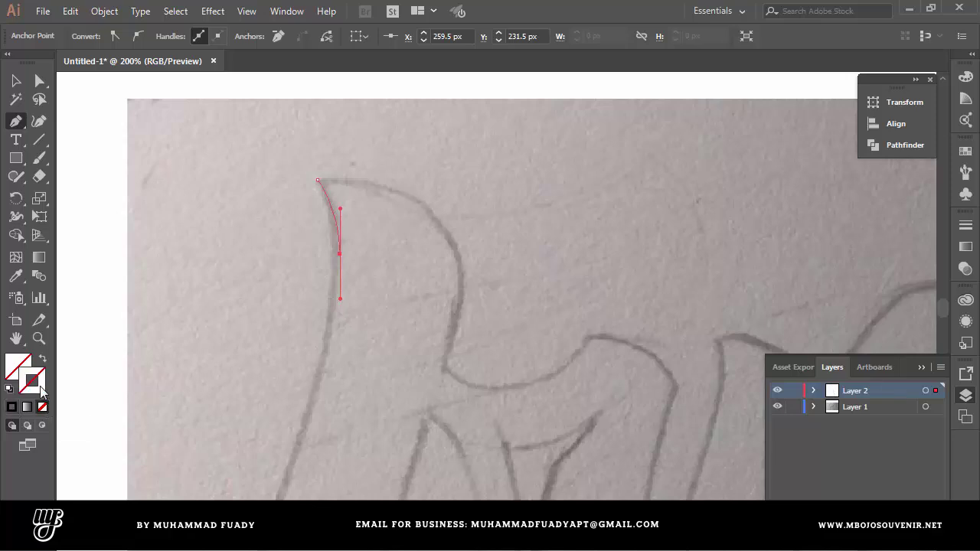
double_click(38, 387)
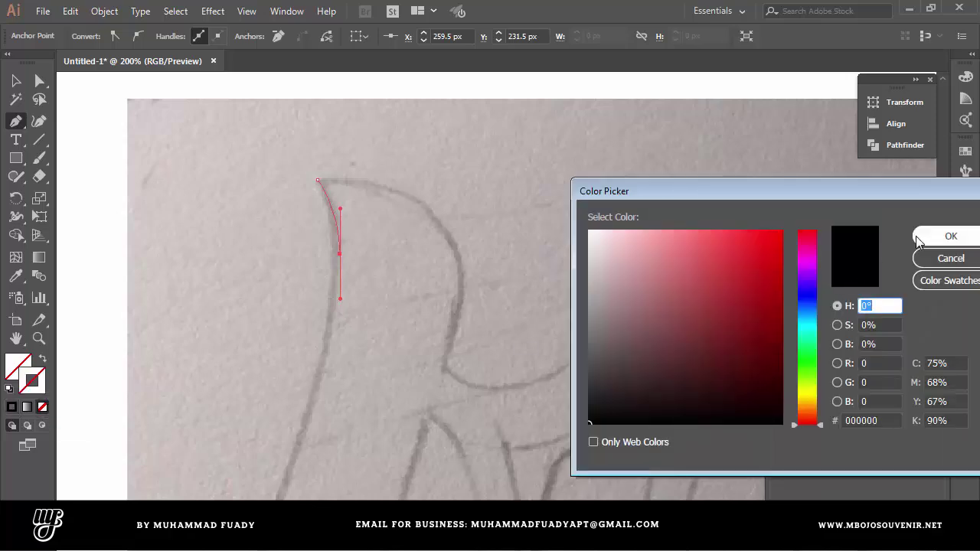
click(948, 233)
double_click(38, 385)
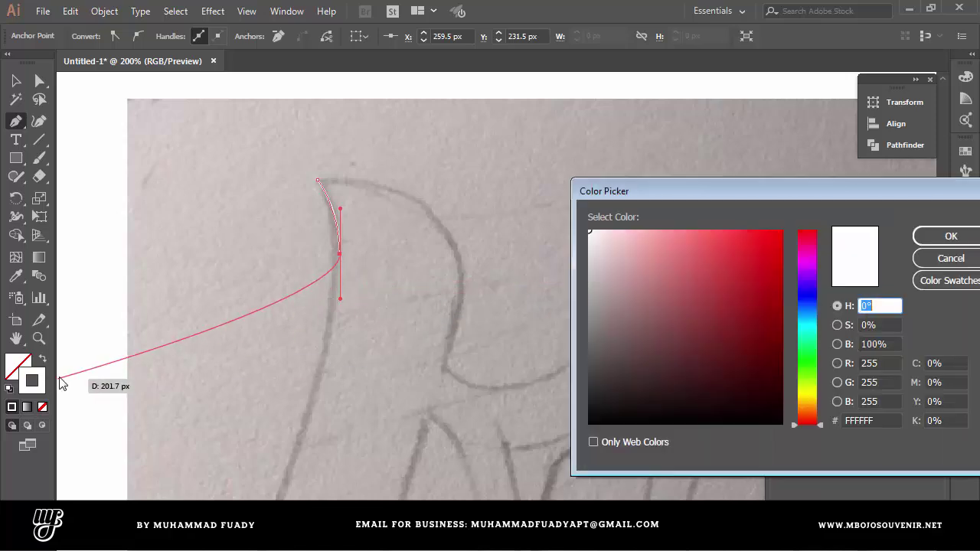
click(758, 333)
drag(735, 351, 551, 433)
drag(733, 348, 580, 426)
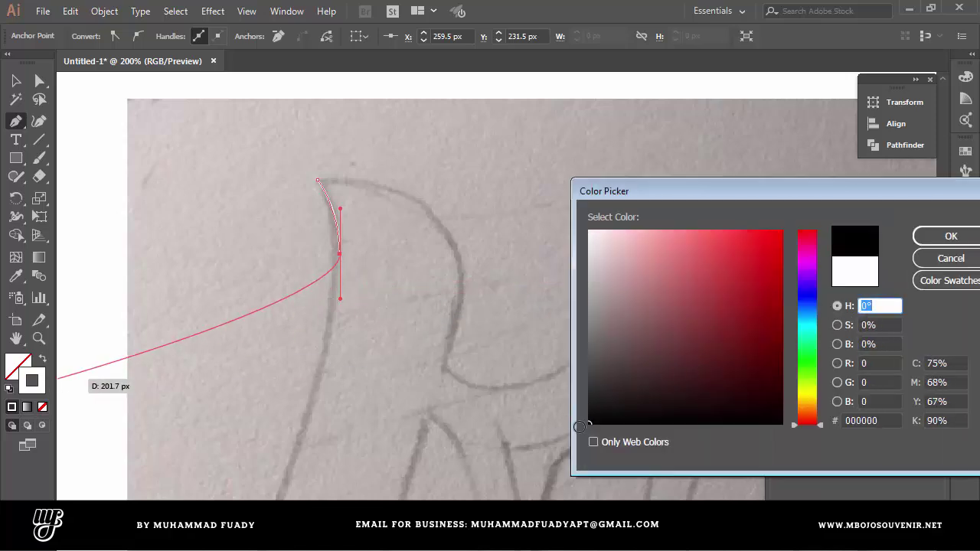
click(934, 253)
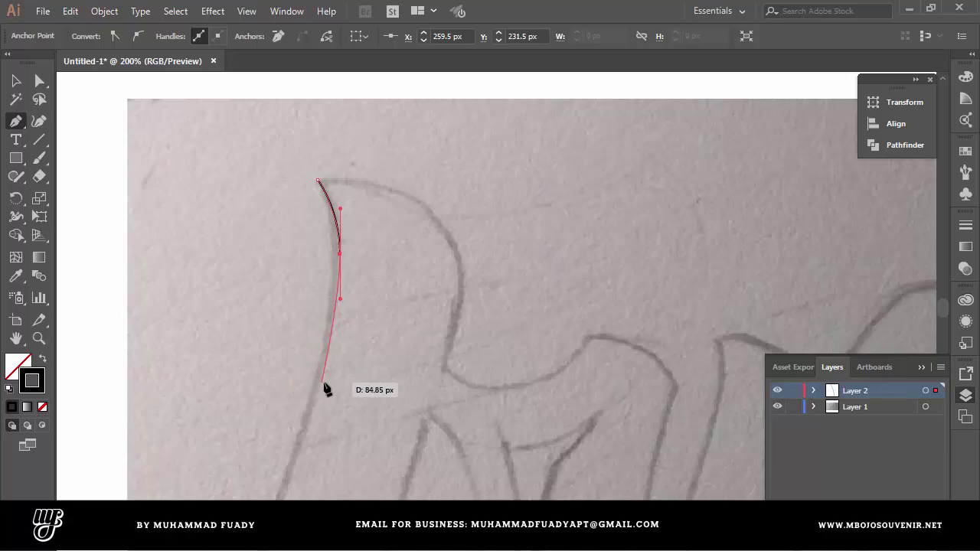
Trace the left edge of the F down its stem and around the bottom of its loop with smooth anchor points
drag(319, 383, 391, 202)
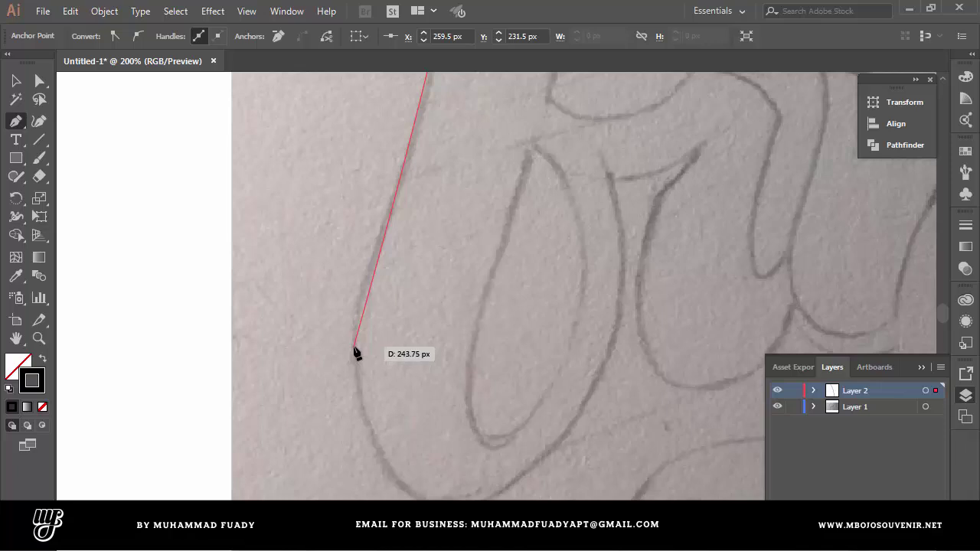
drag(353, 338, 351, 452)
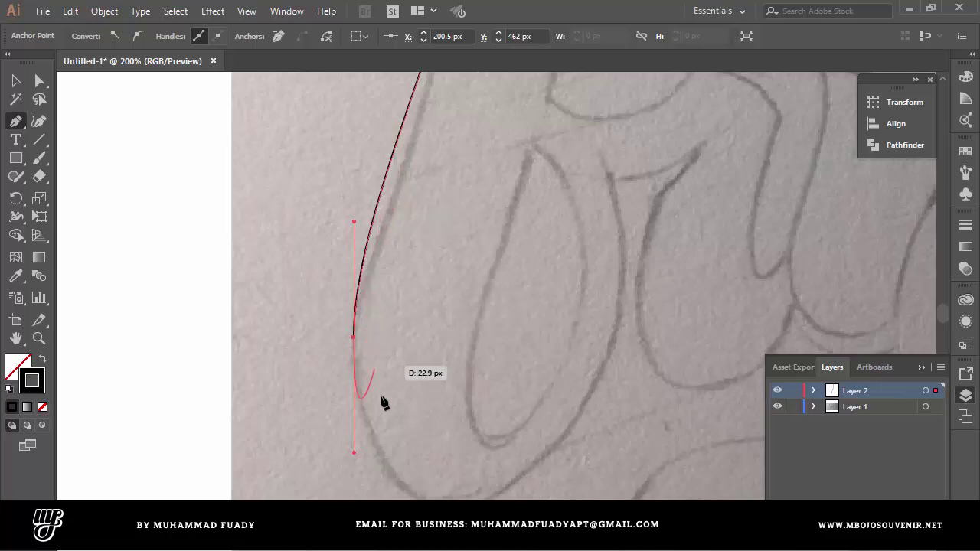
drag(499, 455, 456, 411)
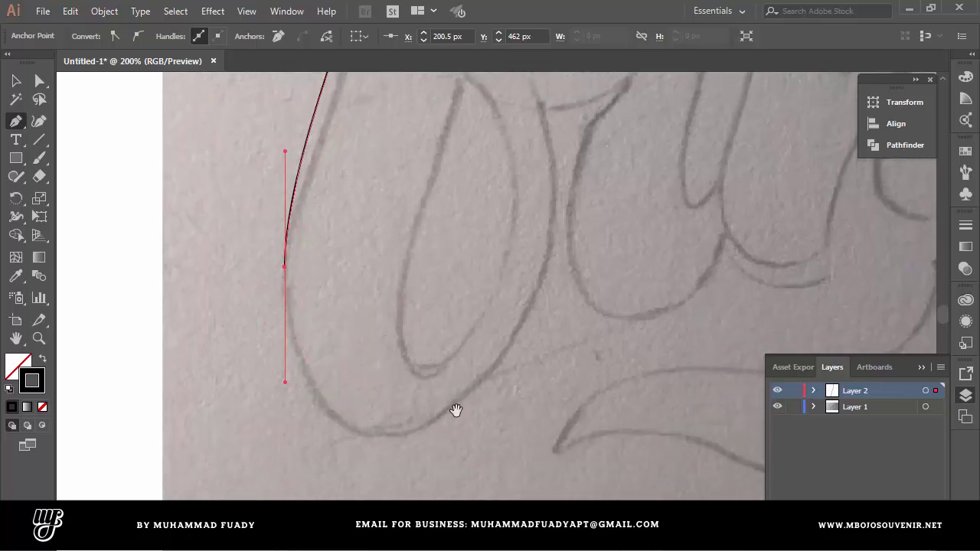
click(381, 438)
drag(395, 439, 429, 442)
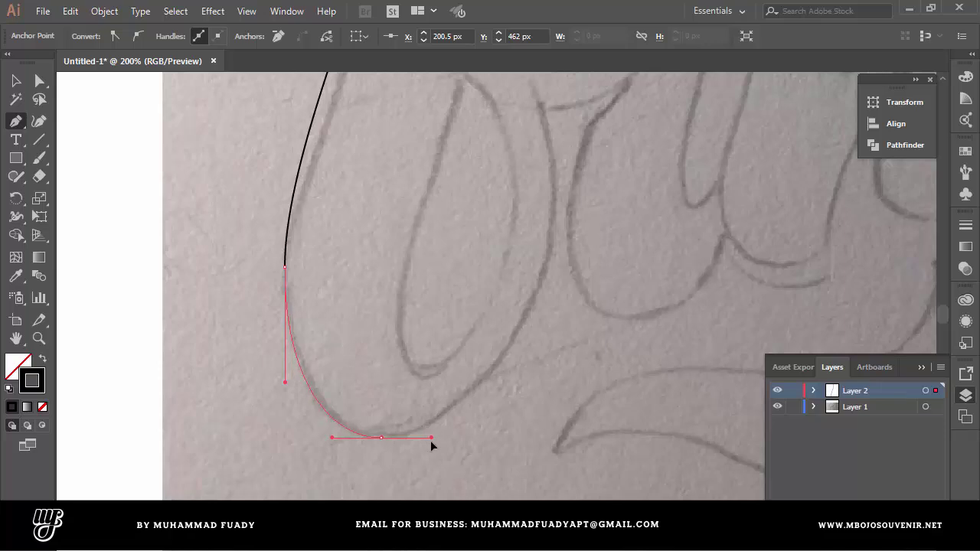
drag(433, 441, 433, 441)
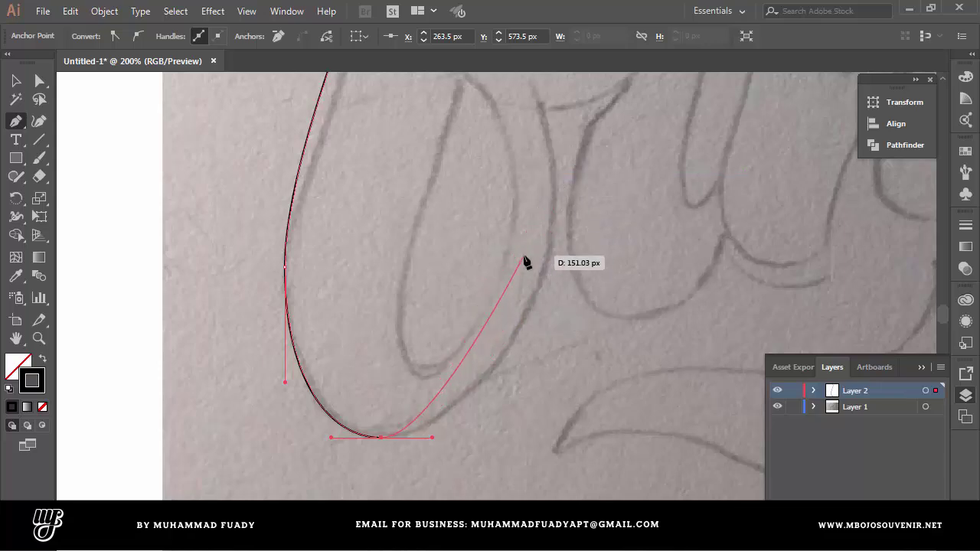
Curve the path up the right side of the F's loop to the corner where it meets the second letter
mouse_move(551, 216)
mouse_down()
mouse_move(531, 267)
mouse_move(501, 278)
mouse_move(513, 284)
mouse_move(516, 274)
mouse_move(520, 282)
mouse_move(516, 273)
mouse_up()
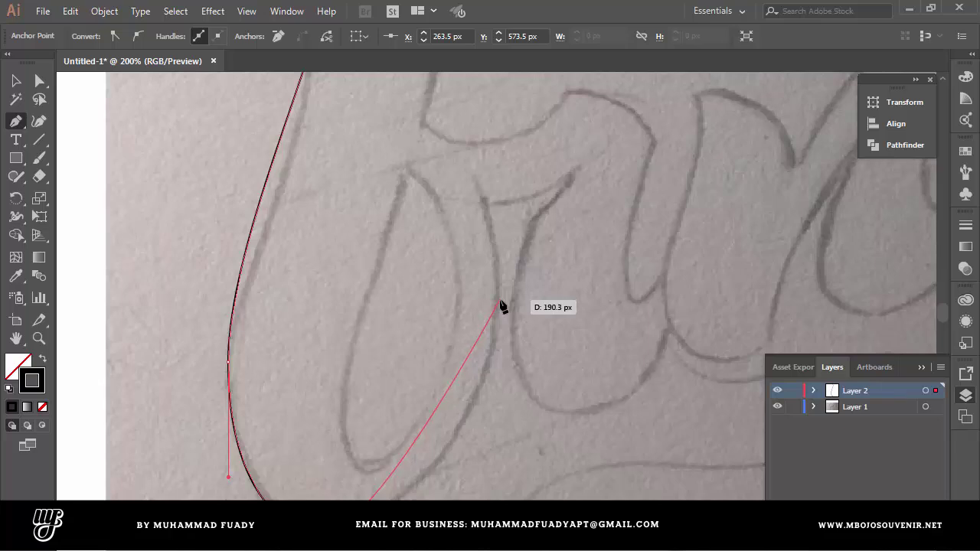
mouse_move(501, 301)
mouse_down()
mouse_move(500, 178)
mouse_move(505, 211)
mouse_move(548, 200)
mouse_up()
key(ctrl+z)
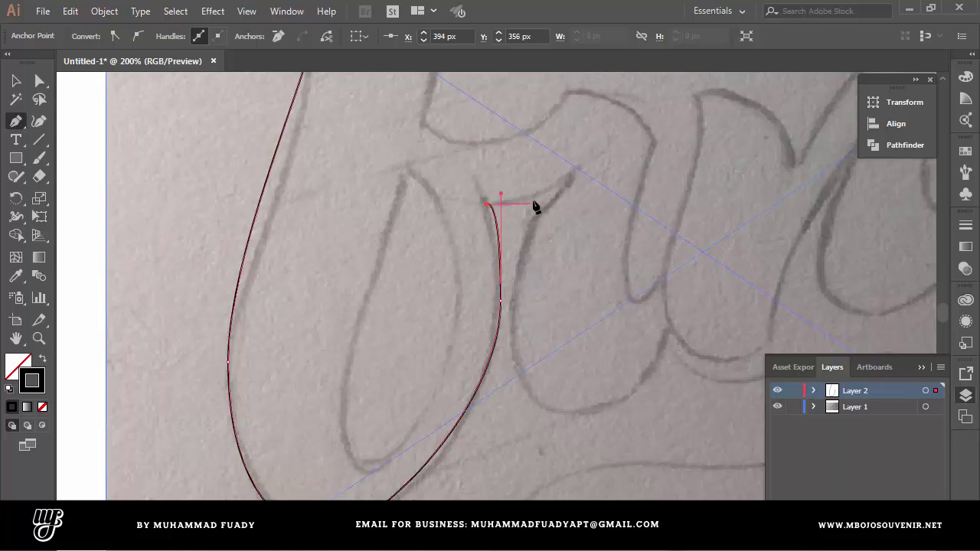
Add straight segments around the notch between the first two letters and curve the path down the second letter's left side to its bottom
click(570, 176)
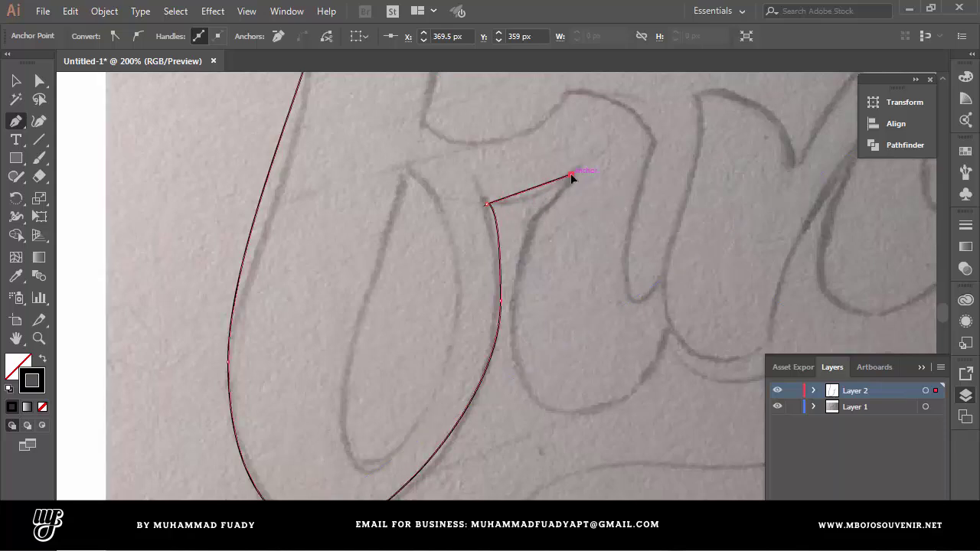
drag(554, 216, 527, 227)
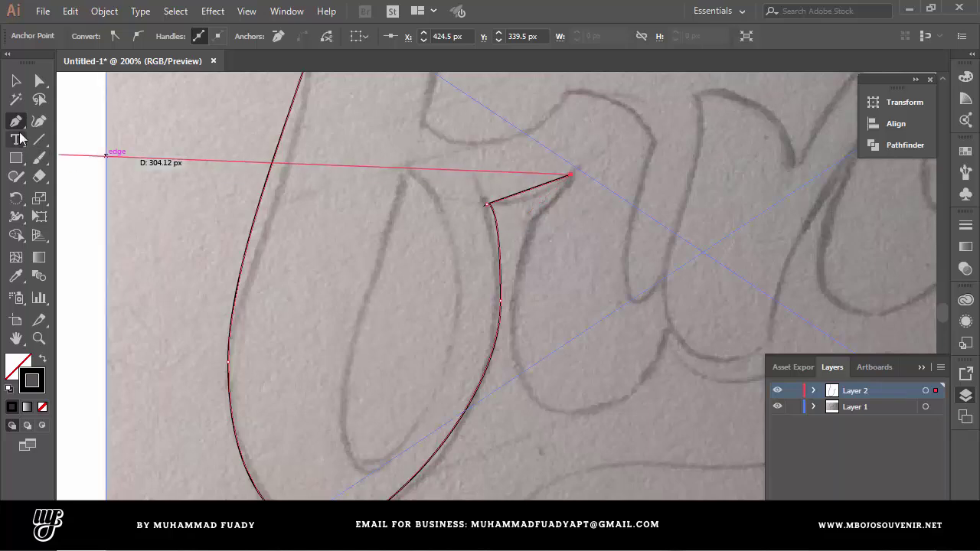
click(529, 217)
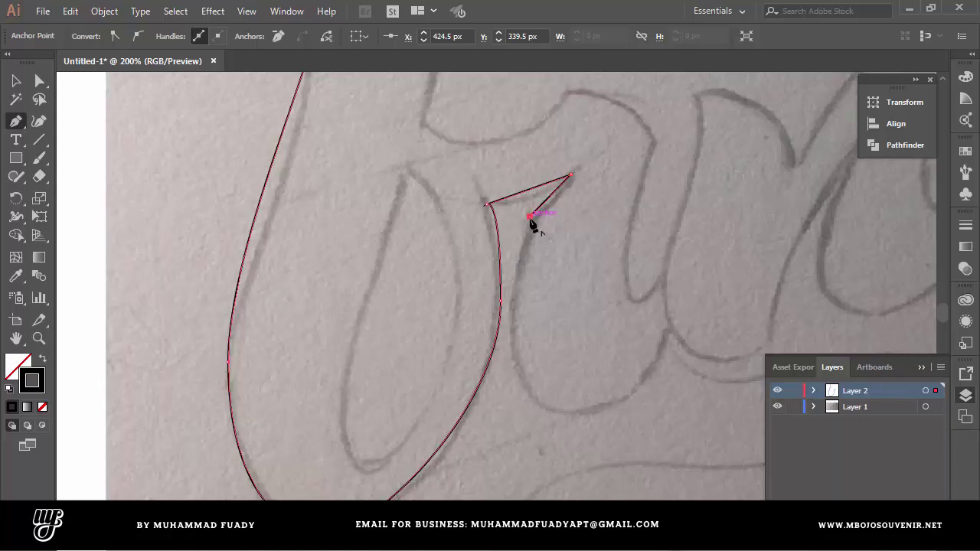
drag(510, 325, 510, 354)
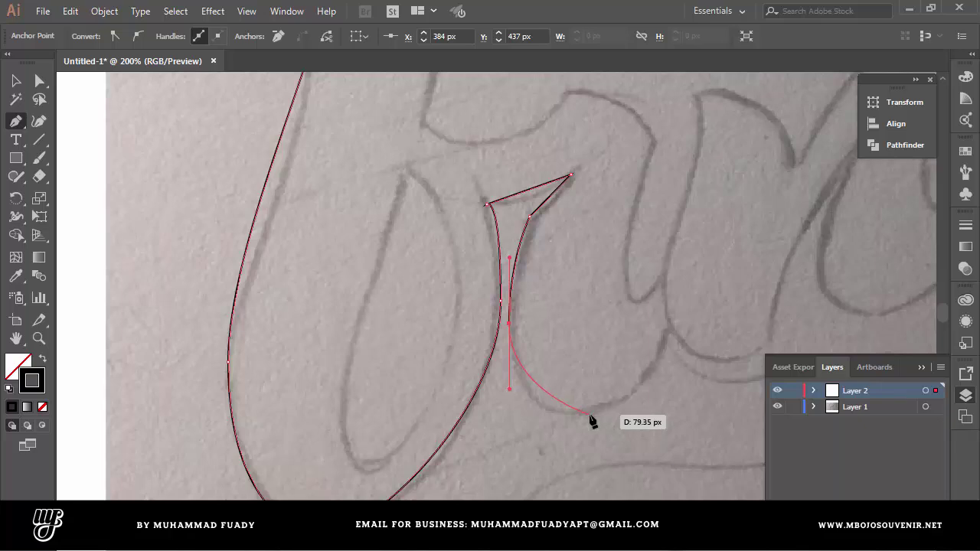
drag(597, 411, 665, 411)
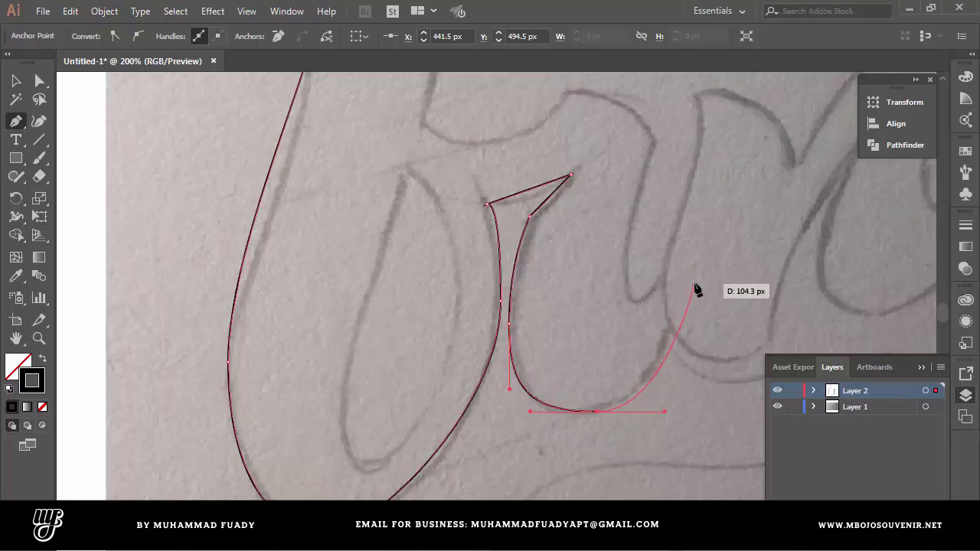
Extend the second letter's tail into the third letter, cap it with a short straight edge and curve back to the inner bottom between them
drag(710, 265, 683, 250)
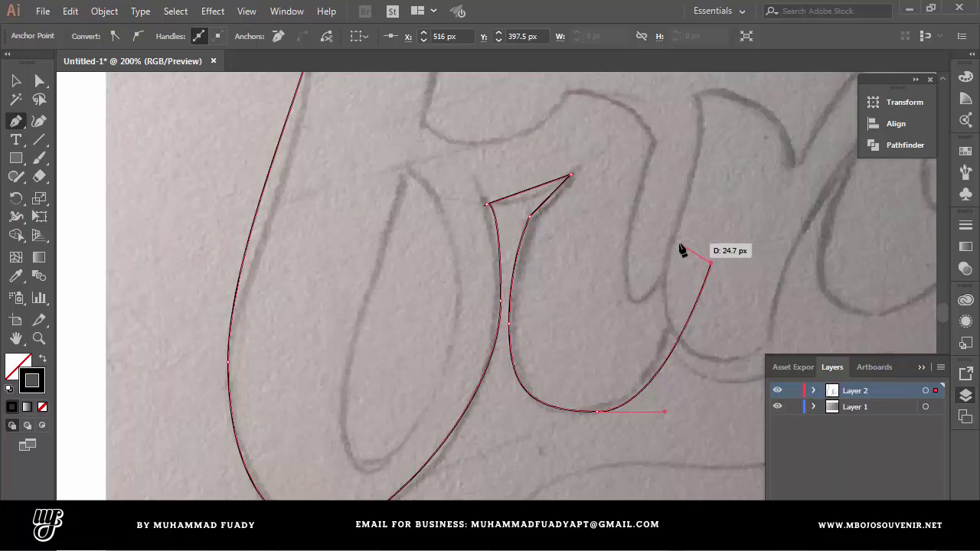
click(679, 244)
drag(640, 299, 614, 299)
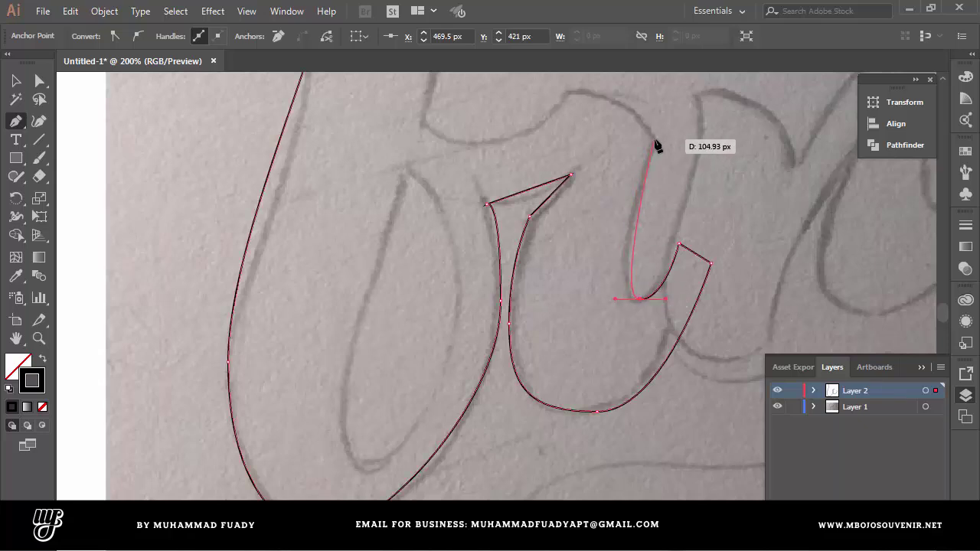
Continue the path up the second letter's right stem and across its top with one straight segment
click(655, 146)
scroll(590, 283, up, 5)
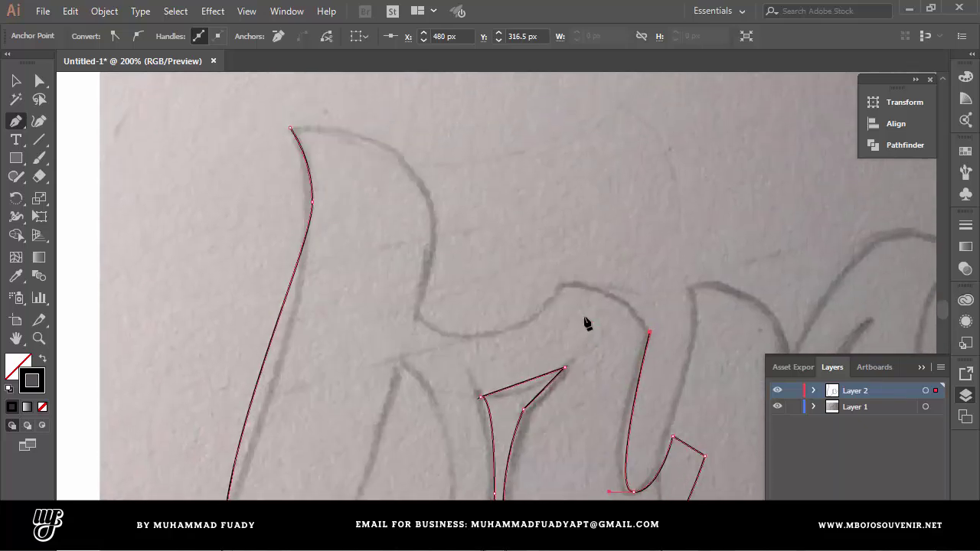
click(560, 281)
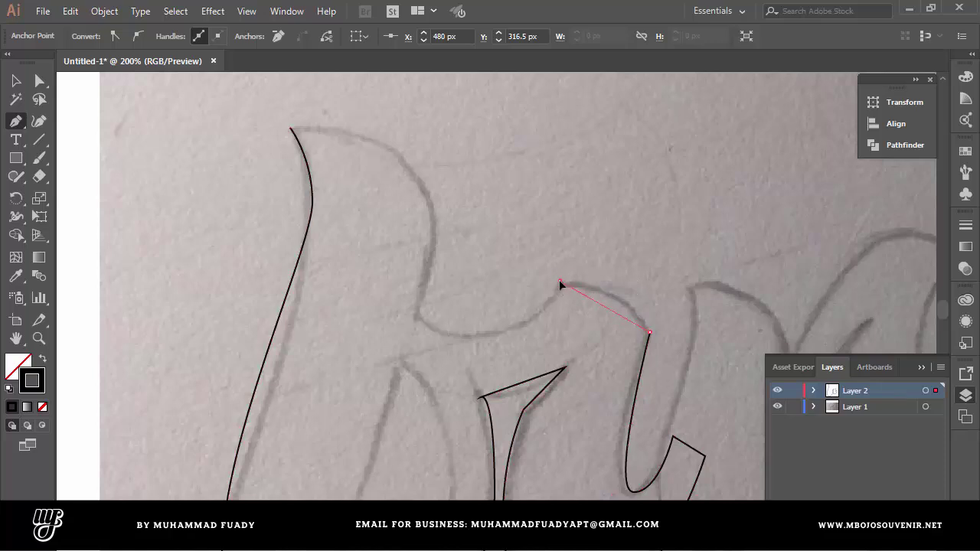
Curve the path through the dip between the second letter and the F, ending with a short straight segment inside the F's stem
drag(475, 335, 408, 334)
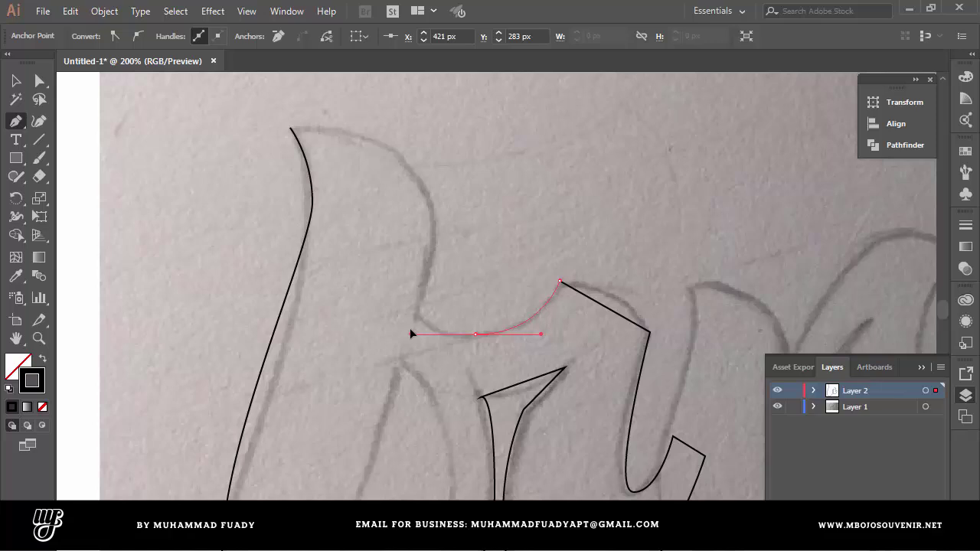
drag(411, 334, 406, 332)
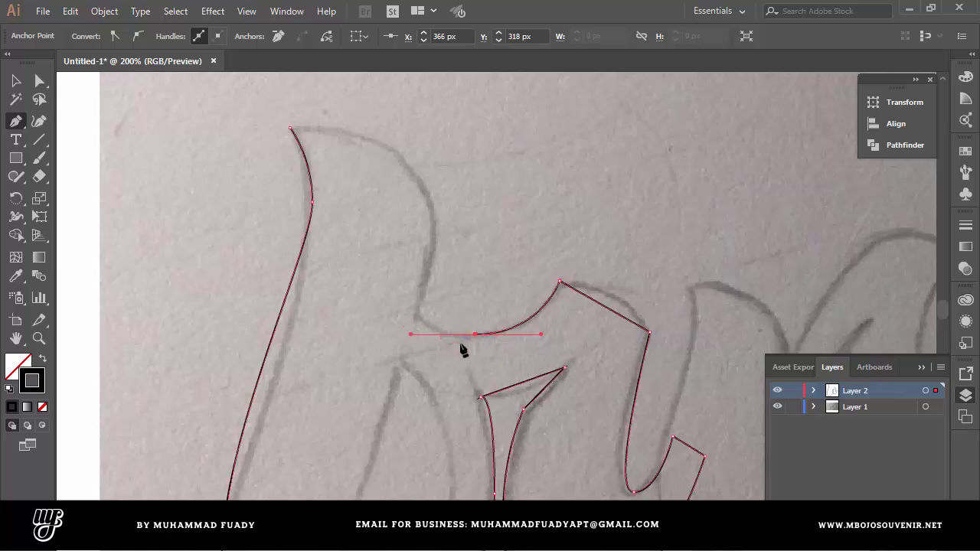
click(399, 288)
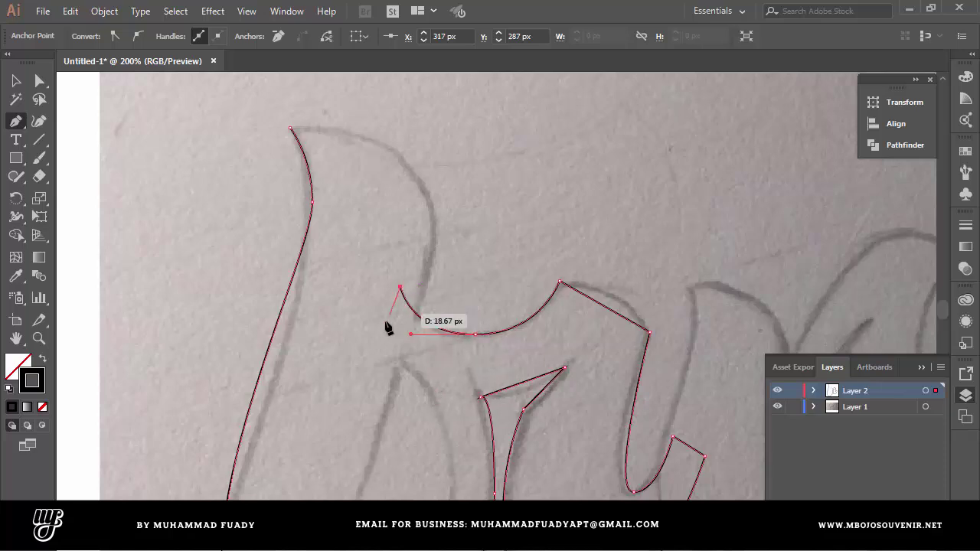
click(376, 340)
Trace the F's inner loop down its right side, around the bottom and up to its lower left with smooth anchors
drag(459, 473, 473, 419)
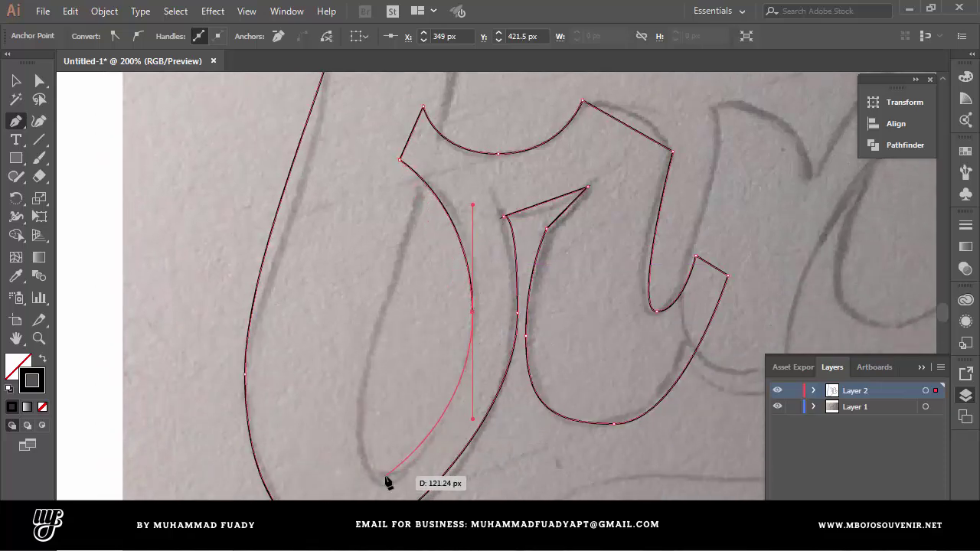
drag(387, 476, 359, 476)
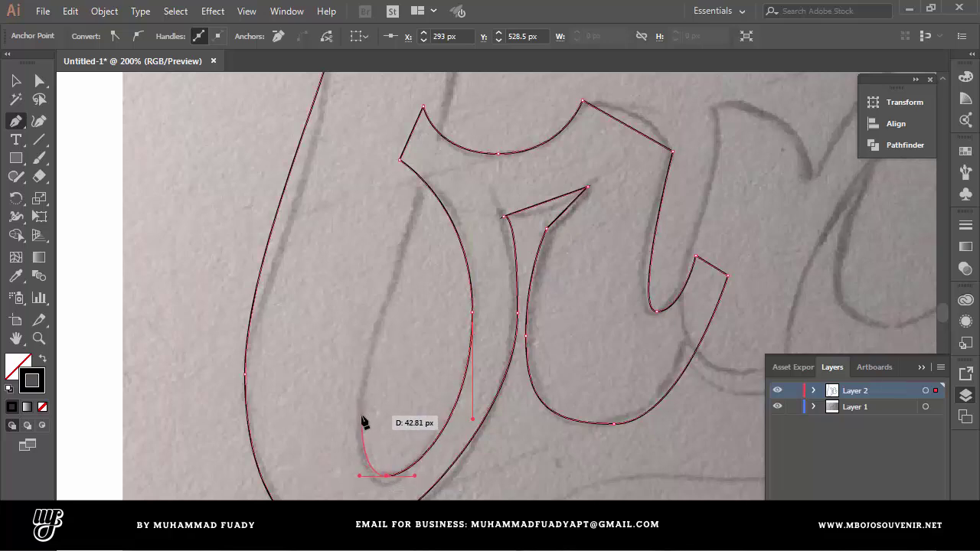
drag(361, 410, 361, 381)
Trace the right edge of the F's stem upward, curve over the top and close the path at its starting anchor
scroll(406, 345, up, 5)
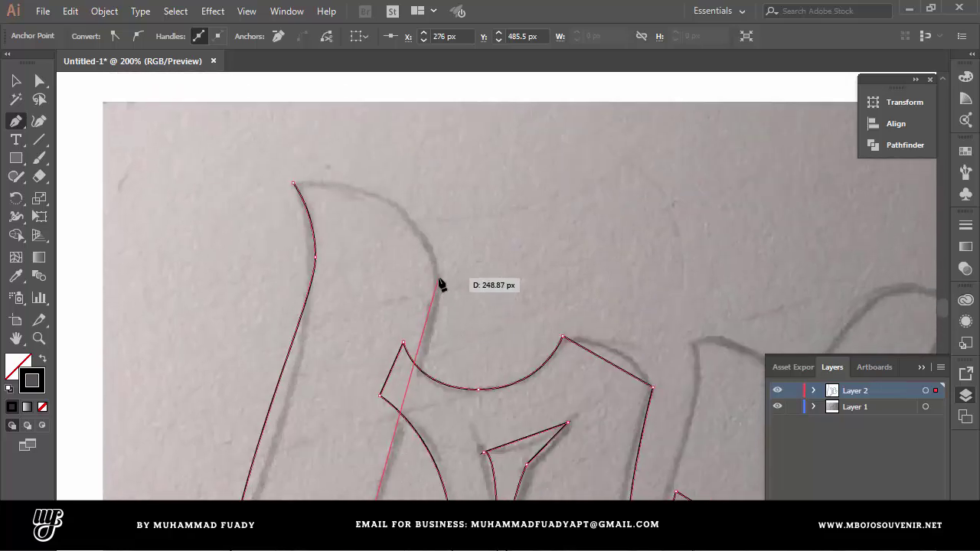
drag(438, 278, 439, 184)
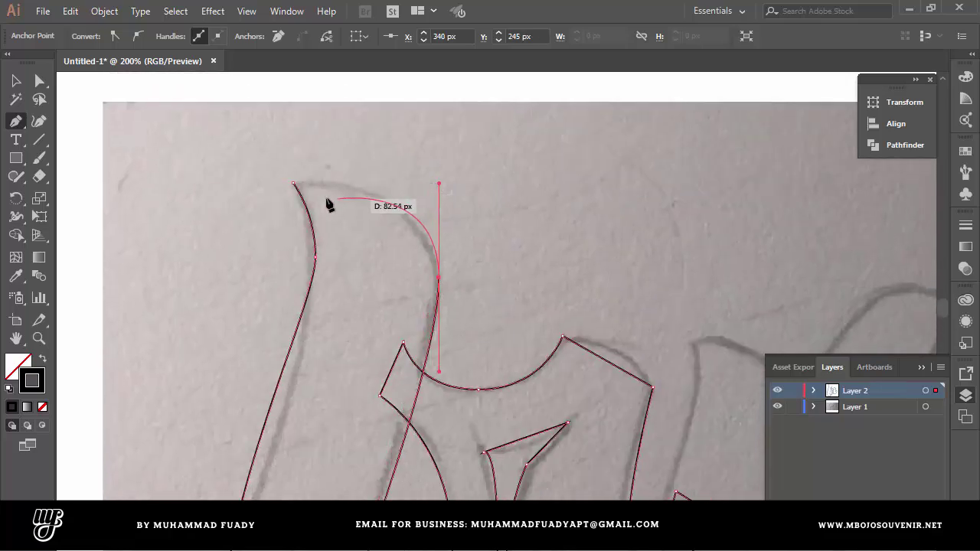
drag(294, 184, 358, 185)
scroll(467, 350, down, 3)
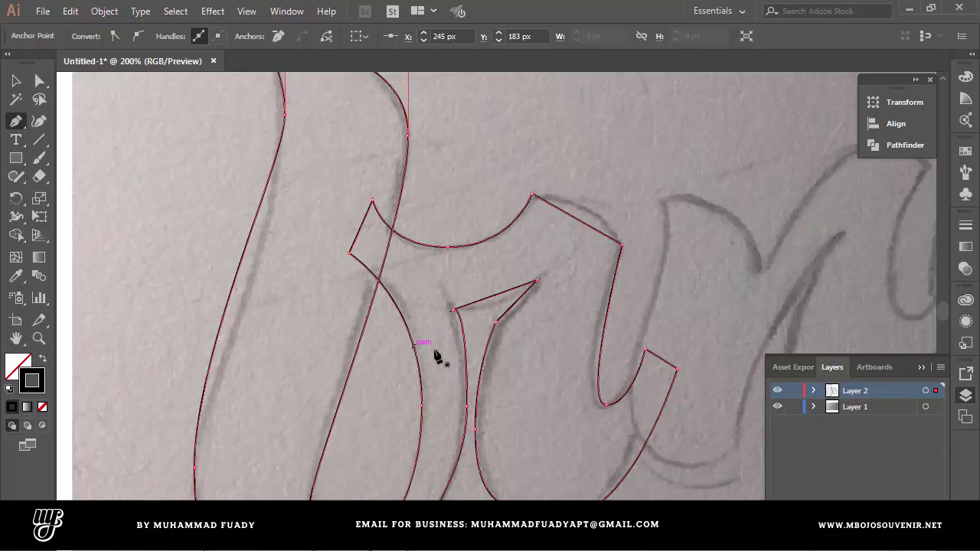
scroll(441, 300, down, 1)
scroll(441, 297, down, 1)
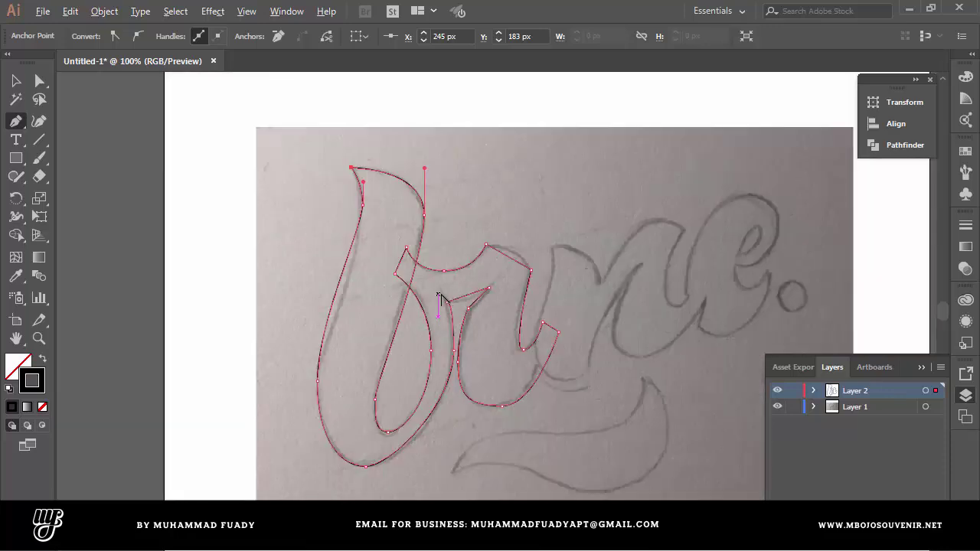
scroll(442, 299, up, 1)
scroll(442, 302, down, 1)
scroll(443, 307, up, 1)
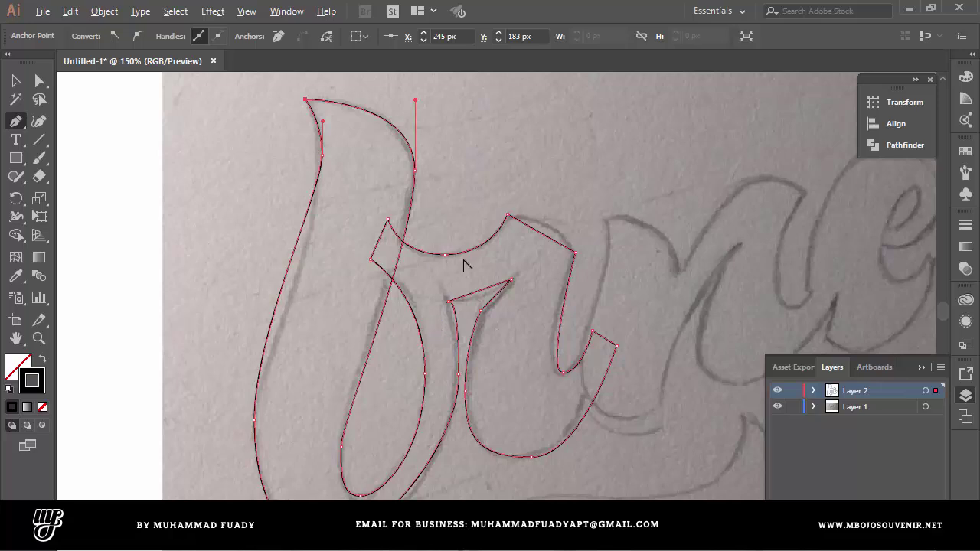
mouse_move(444, 483)
mouse_down()
mouse_move(453, 421)
mouse_move(458, 473)
mouse_up()
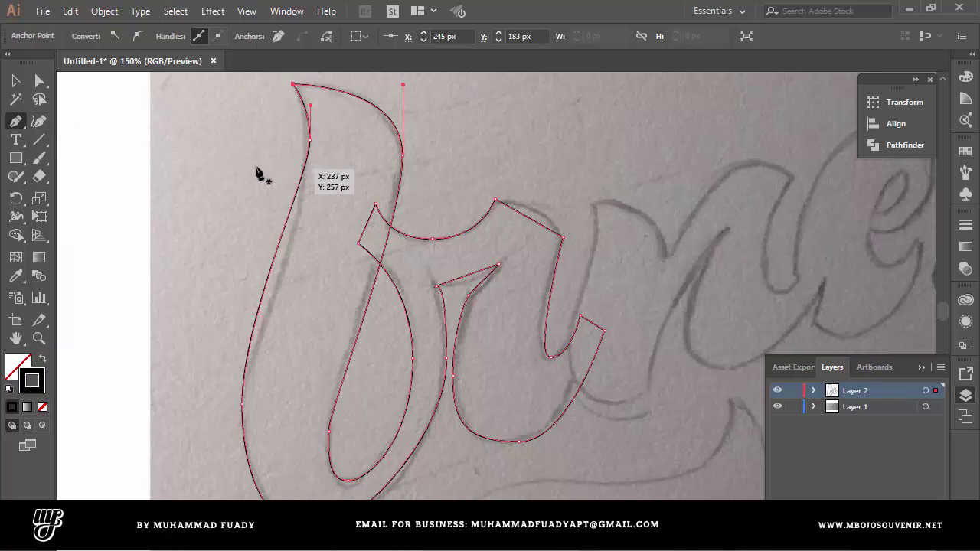
click(19, 125)
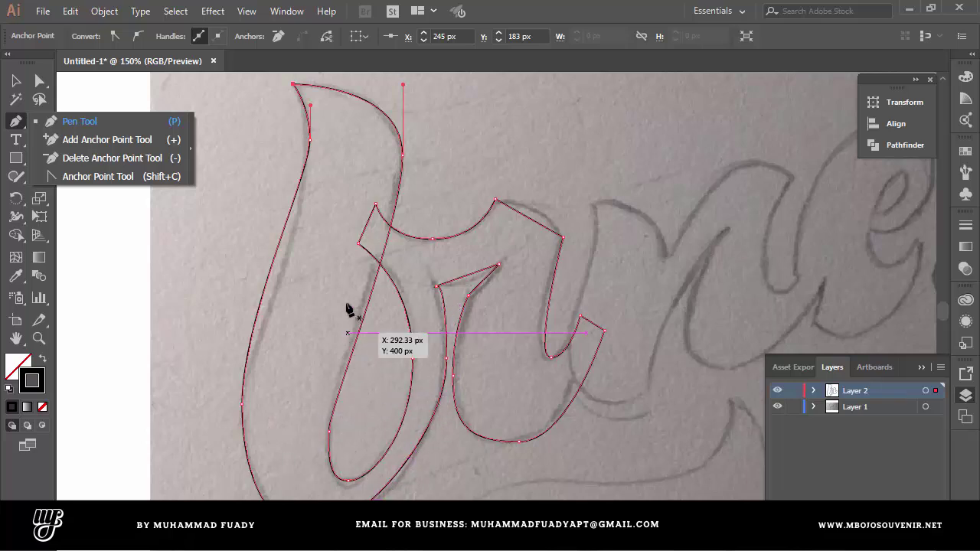
click(286, 168)
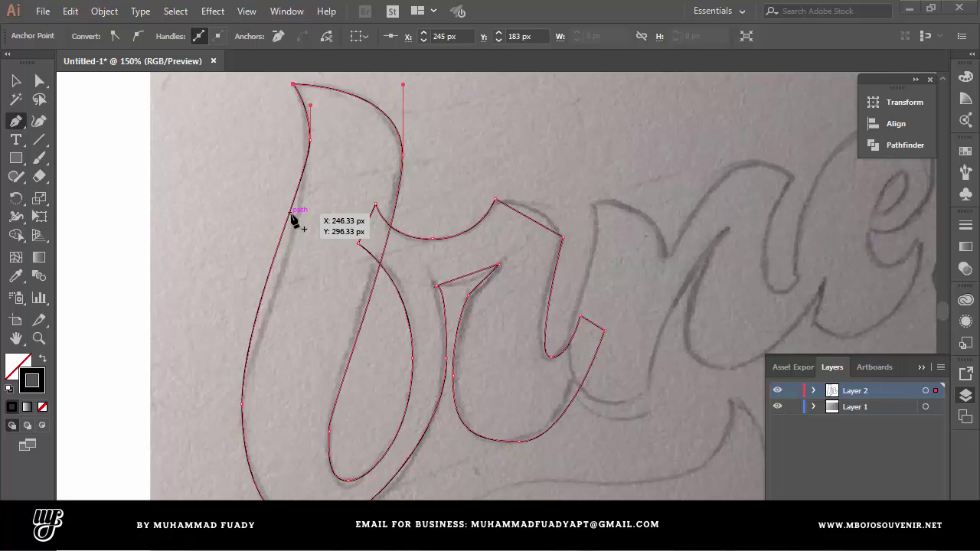
Reshape the F's left stem edge with the Anchor Point tool by lengthening the upper handle and moving the left anchor to about Y 470.3 px
drag(16, 121, 96, 174)
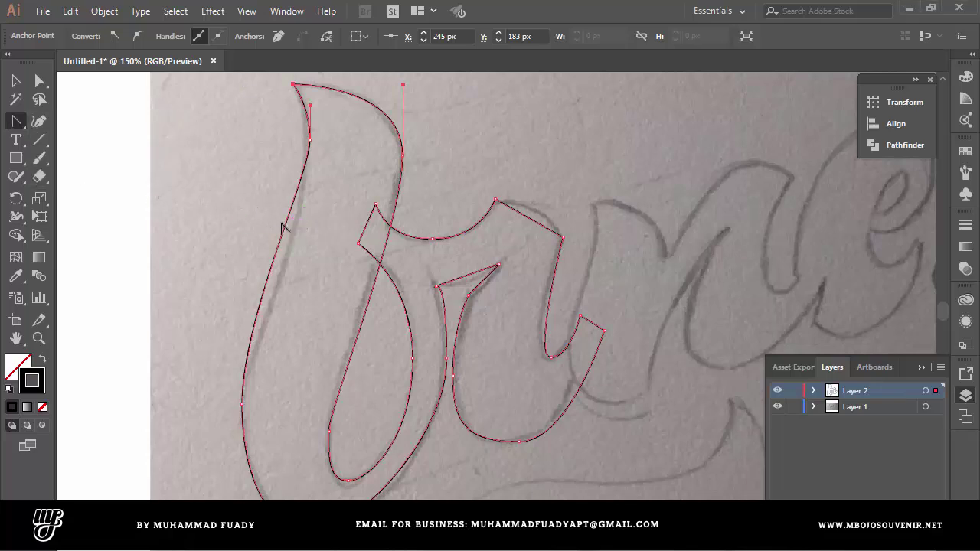
click(293, 206)
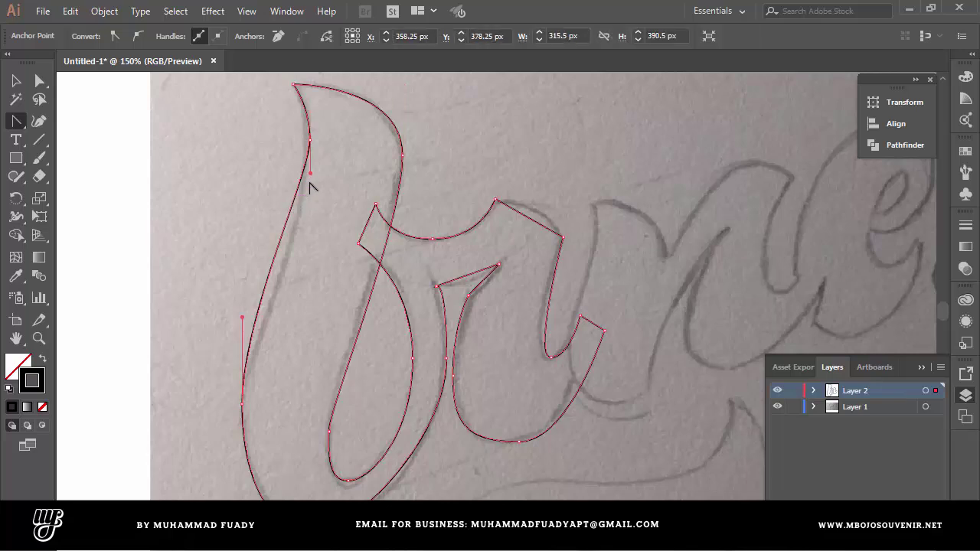
drag(311, 175, 310, 219)
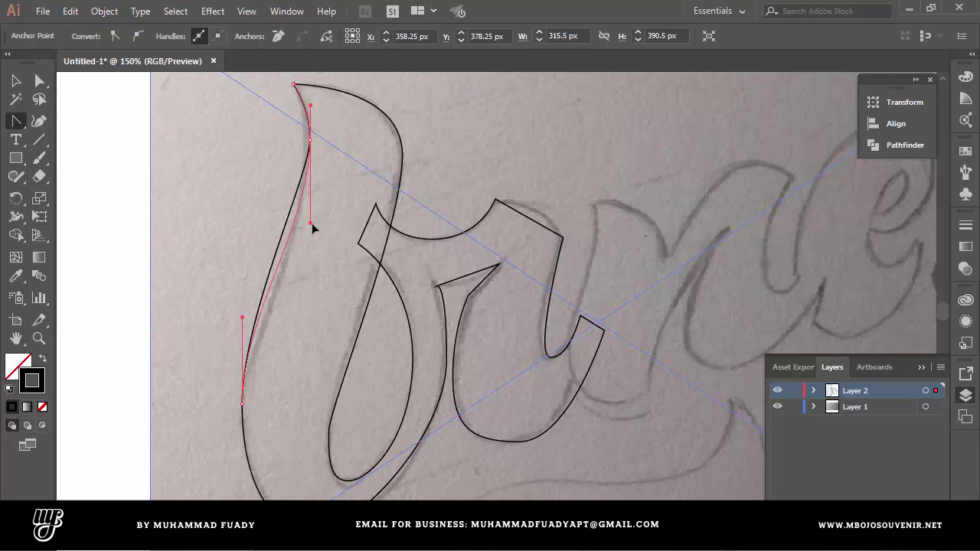
drag(312, 249, 312, 248)
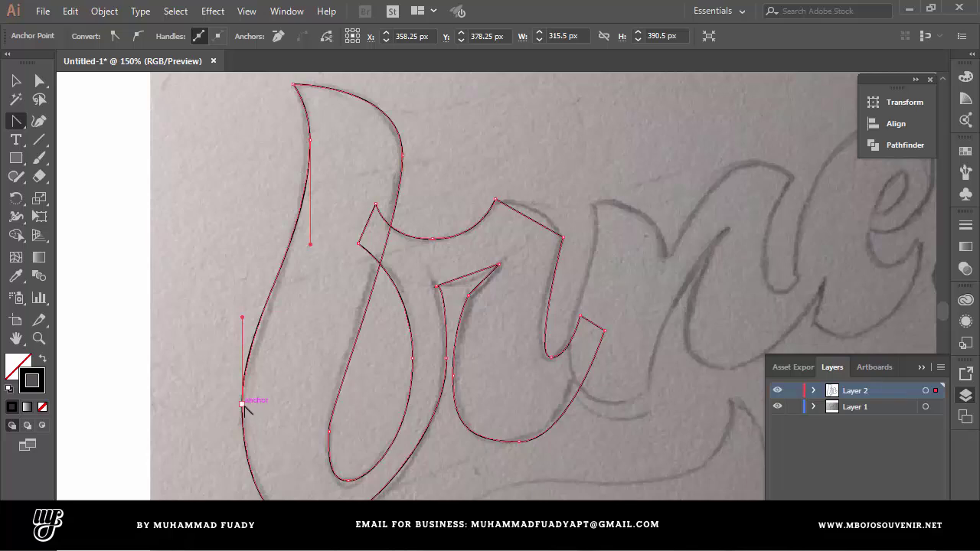
drag(242, 404, 243, 414)
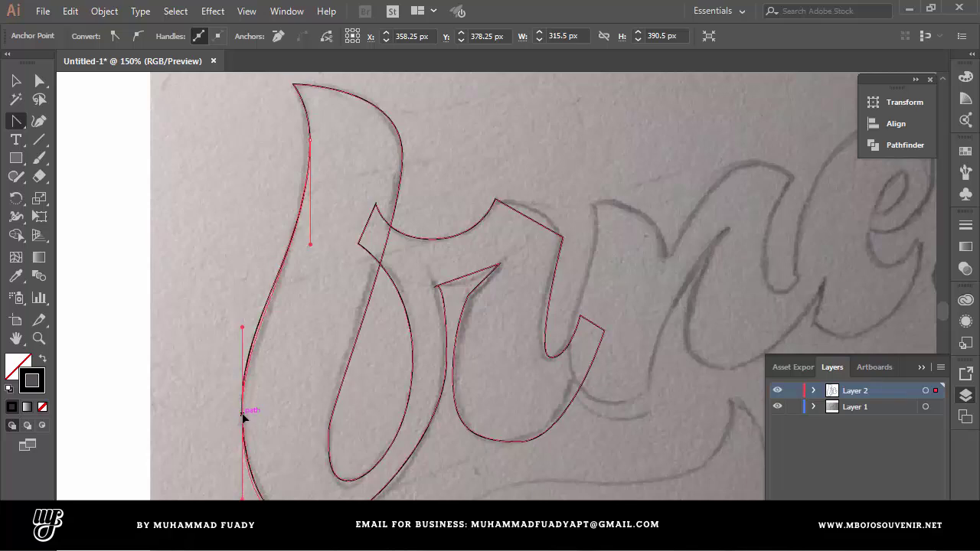
Refine the bottom curve of the F's outer loop by shortening the bottom anchor's left handle and lengthening its right handle
drag(320, 476, 344, 375)
scroll(320, 424, up, 2)
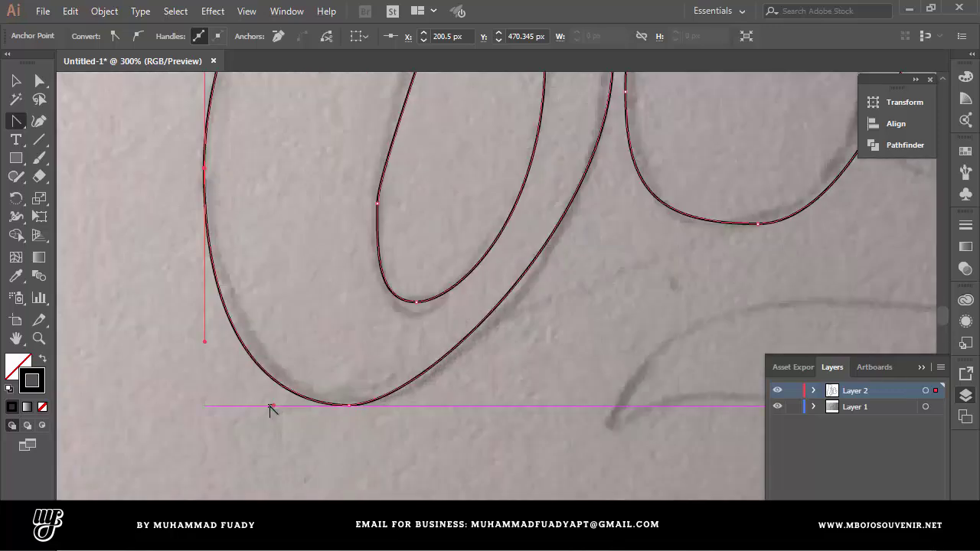
drag(273, 406, 285, 407)
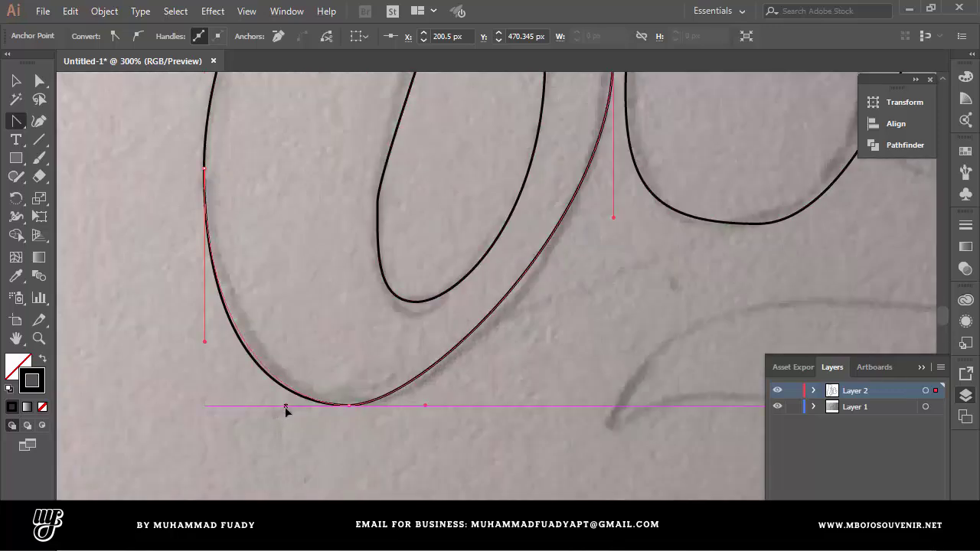
click(412, 382)
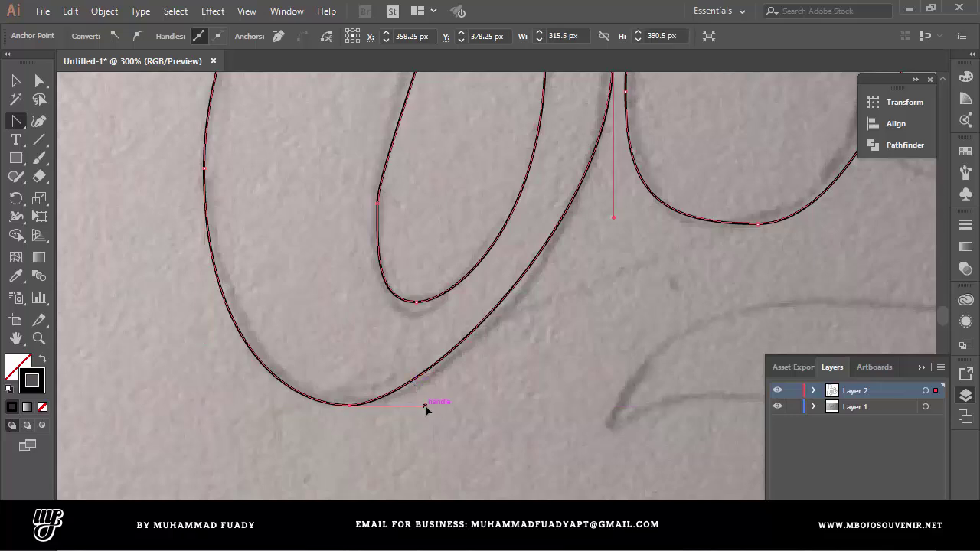
drag(426, 407, 468, 410)
scroll(485, 324, down, 3)
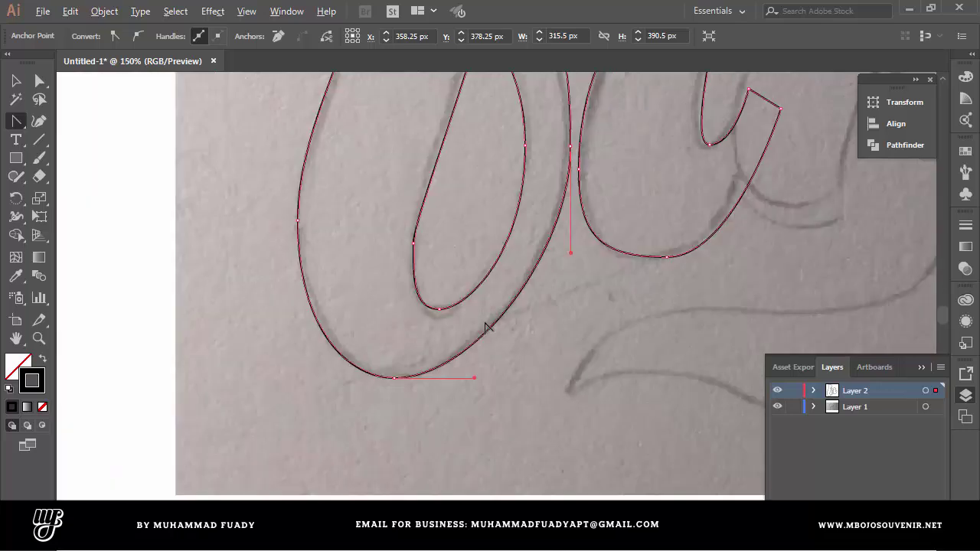
Move the F's inner loop anchors to fit the sketch, the left one to about Y 482.3 px and the bottom one to about X 295.6 px
scroll(525, 158, up, 1)
scroll(415, 278, up, 1)
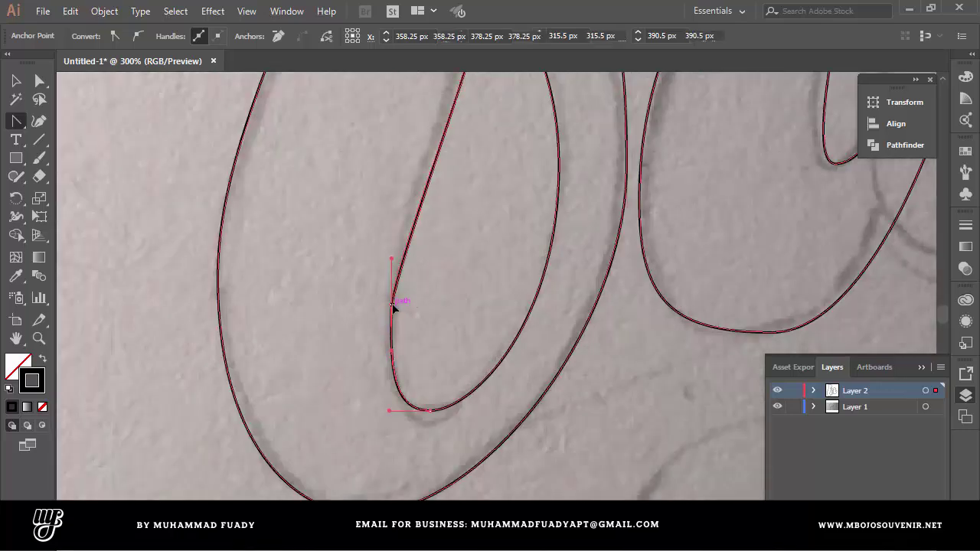
click(391, 305)
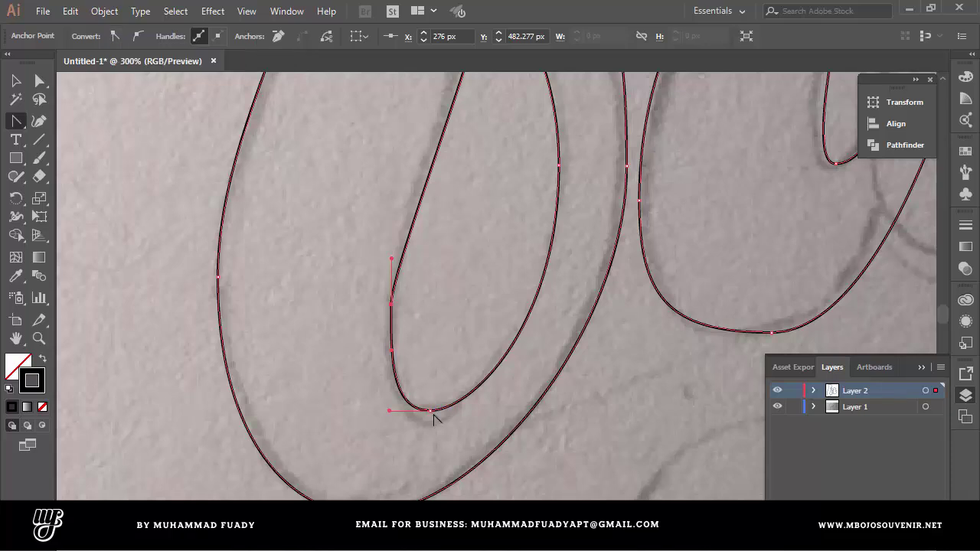
drag(430, 412, 437, 414)
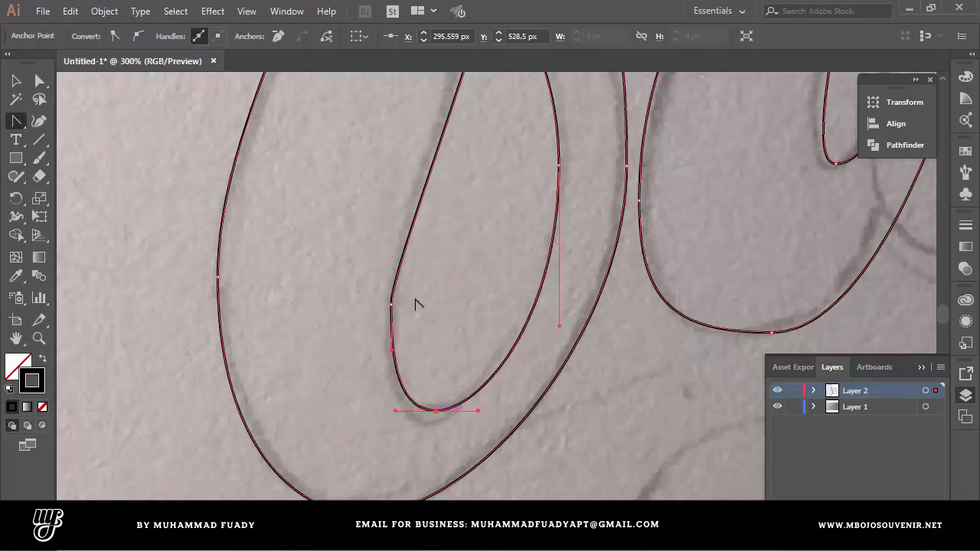
Adjust the curve of the F's right stem edge by lengthening the handles on its lower inner-loop anchor and its upper right anchor
scroll(415, 304, up, 5)
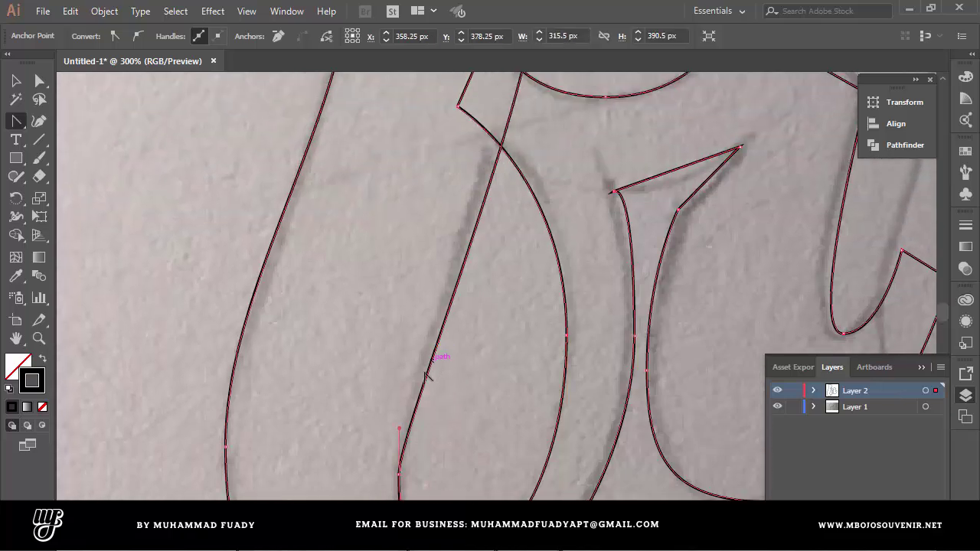
drag(399, 430, 407, 387)
scroll(482, 329, up, 5)
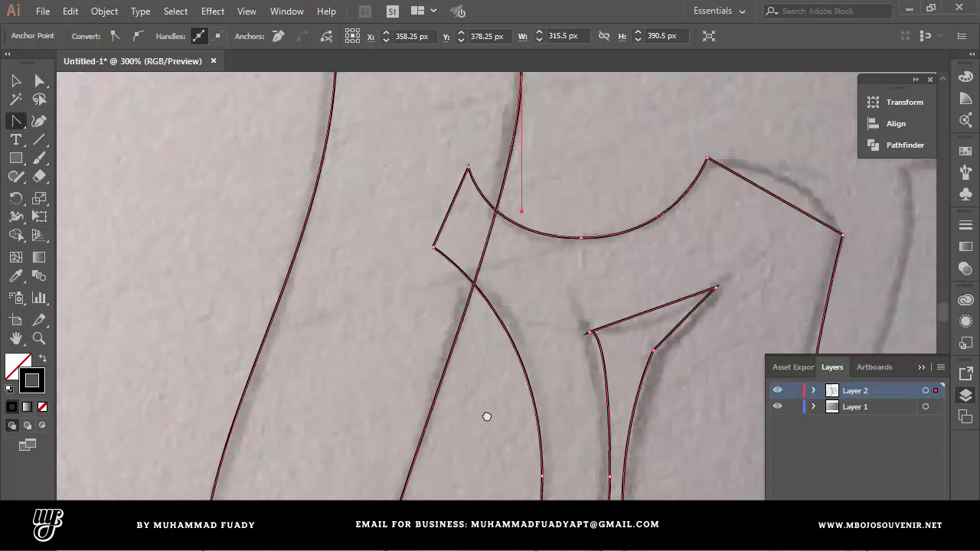
drag(510, 349, 511, 361)
scroll(515, 310, down, 2)
scroll(675, 323, up, 2)
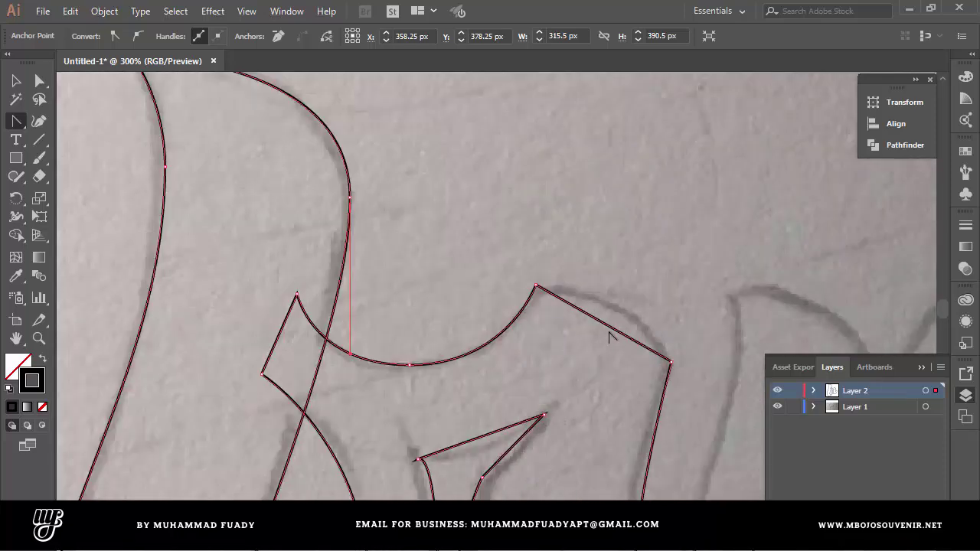
Bend the straight segments on the second letter's top and around the notch beside the F into curves matching the sketch
drag(611, 327, 609, 289)
drag(578, 438, 553, 305)
scroll(513, 283, up, 2)
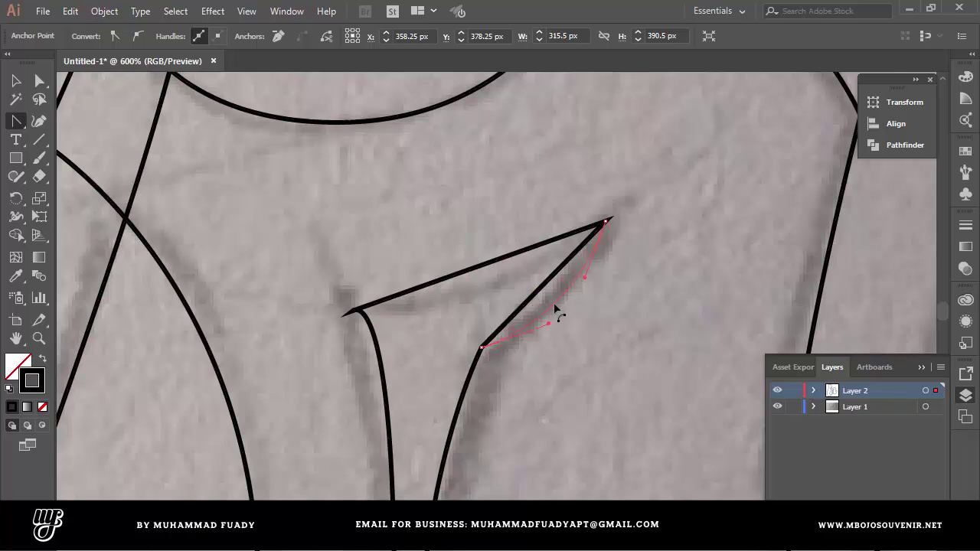
drag(352, 313, 405, 368)
drag(468, 278, 485, 304)
Move the bottom anchor of the F's inner loop to about X 292.5 px, Y 528.5 px
scroll(463, 265, down, 4)
scroll(470, 305, up, 1)
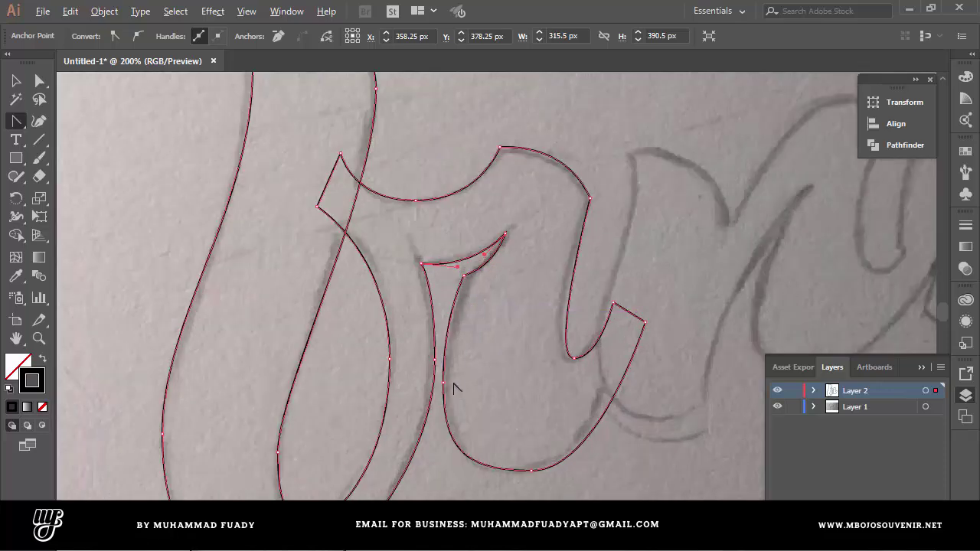
drag(435, 450, 497, 284)
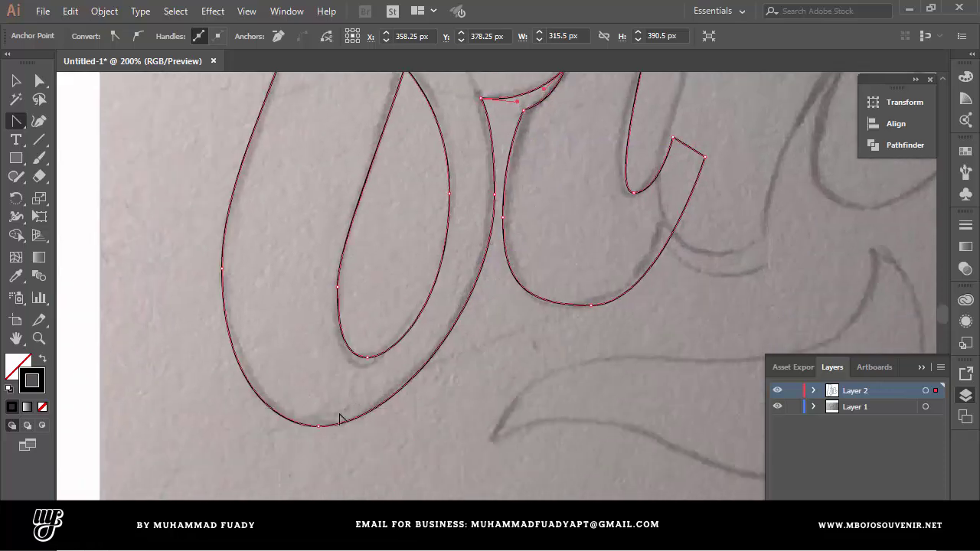
click(368, 358)
scroll(339, 280, down, 2)
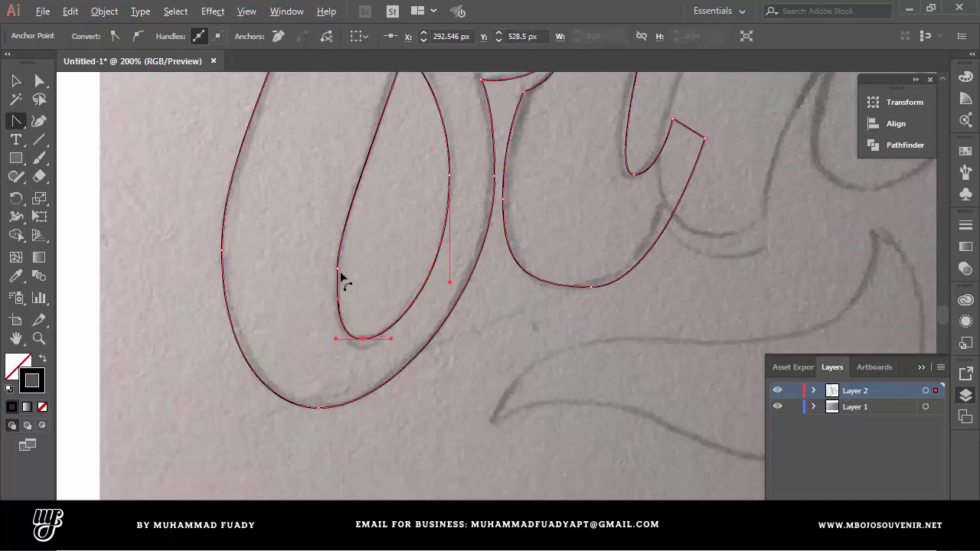
scroll(473, 207, up, 2)
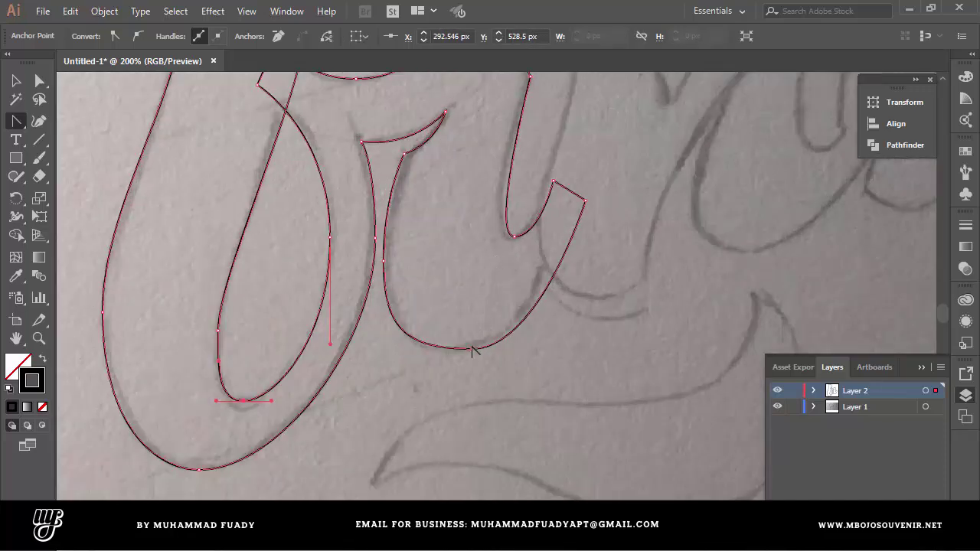
Raise the left anchor of the second letter's bowl slightly and move its bottom anchor to about X 441.5 px, Y 494.5 px
click(472, 350)
drag(477, 352, 484, 351)
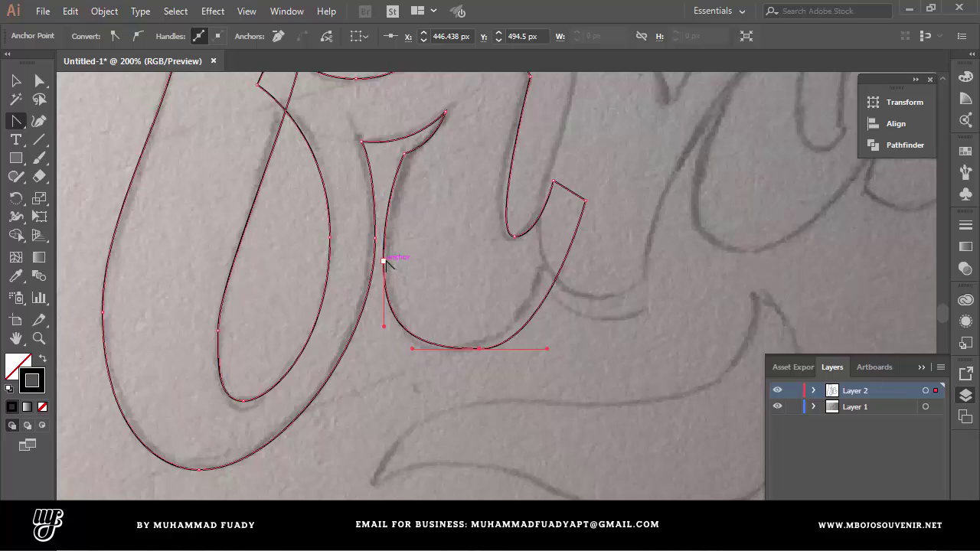
drag(387, 262, 388, 251)
click(413, 350)
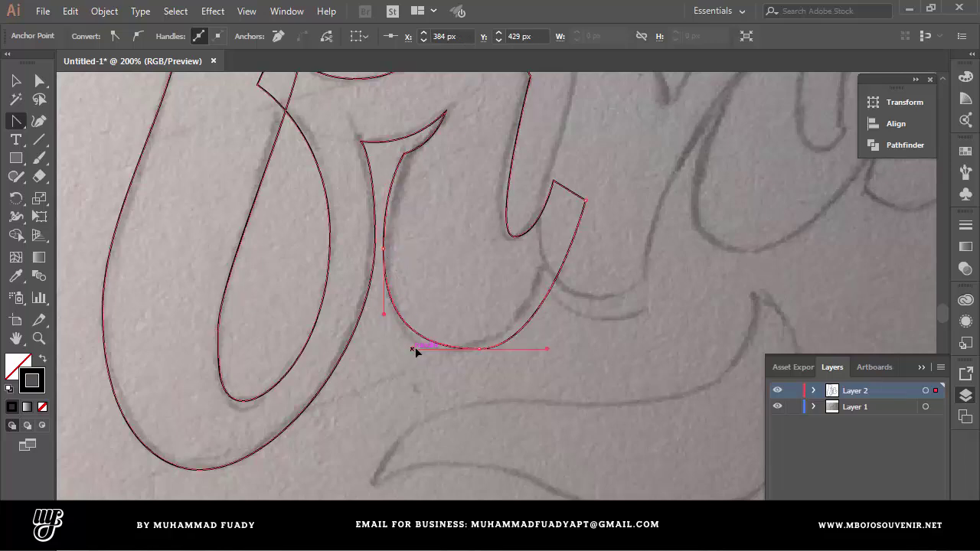
click(479, 350)
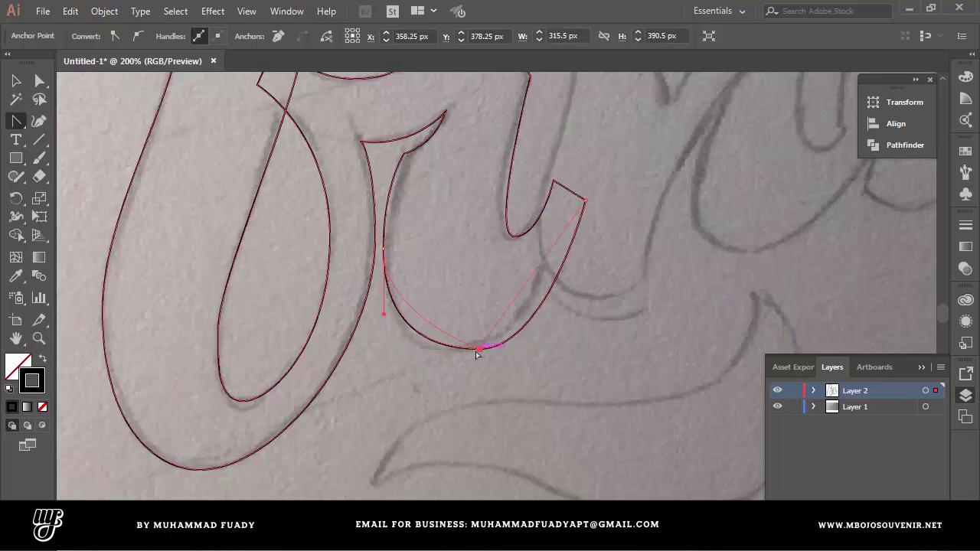
key(ctrl+z)
drag(480, 350, 472, 350)
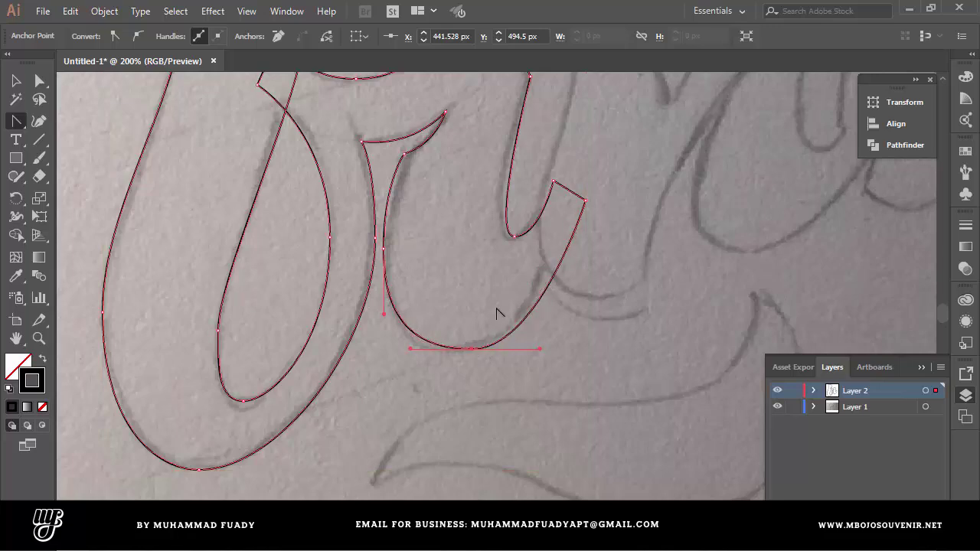
Draw a circle above the second letter as the dot of the i, starting from about X 413 px, Y 183 px
scroll(498, 310, down, 1)
scroll(535, 184, up, 2)
scroll(536, 170, down, 2)
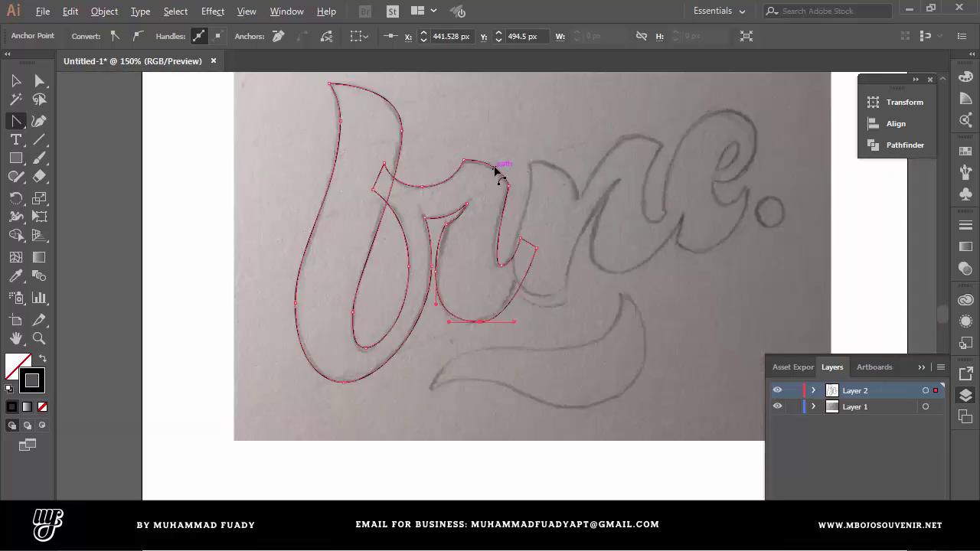
scroll(495, 173, up, 1)
scroll(467, 179, down, 1)
scroll(438, 196, up, 2)
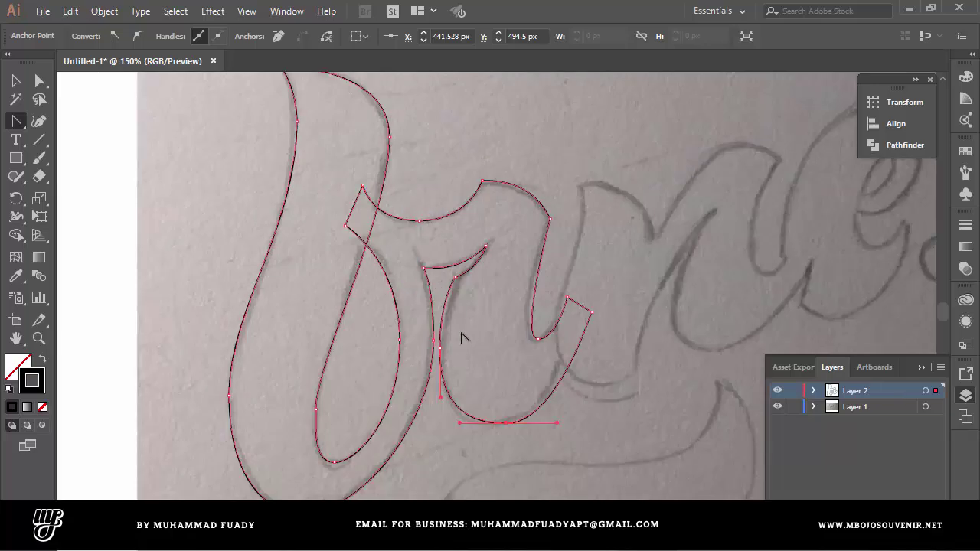
drag(505, 134, 440, 306)
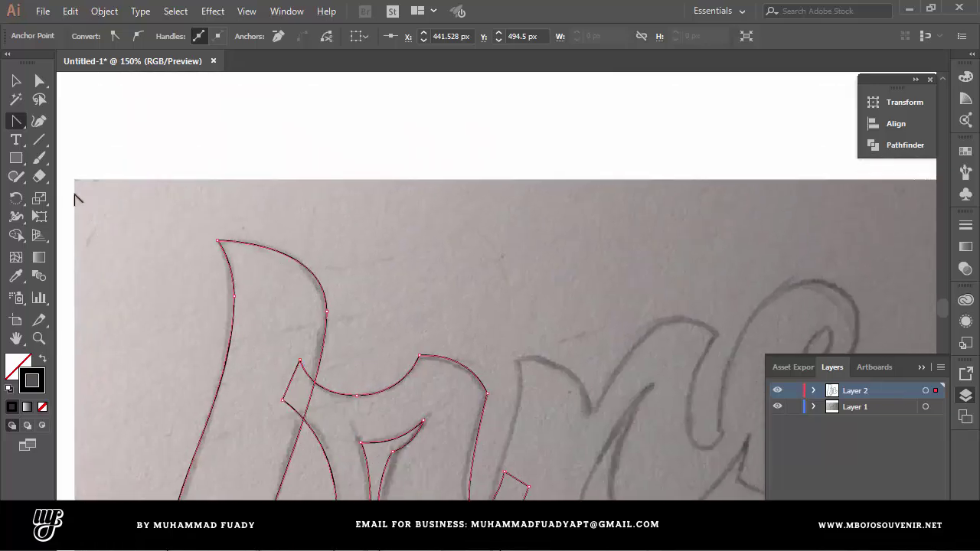
drag(21, 164, 99, 193)
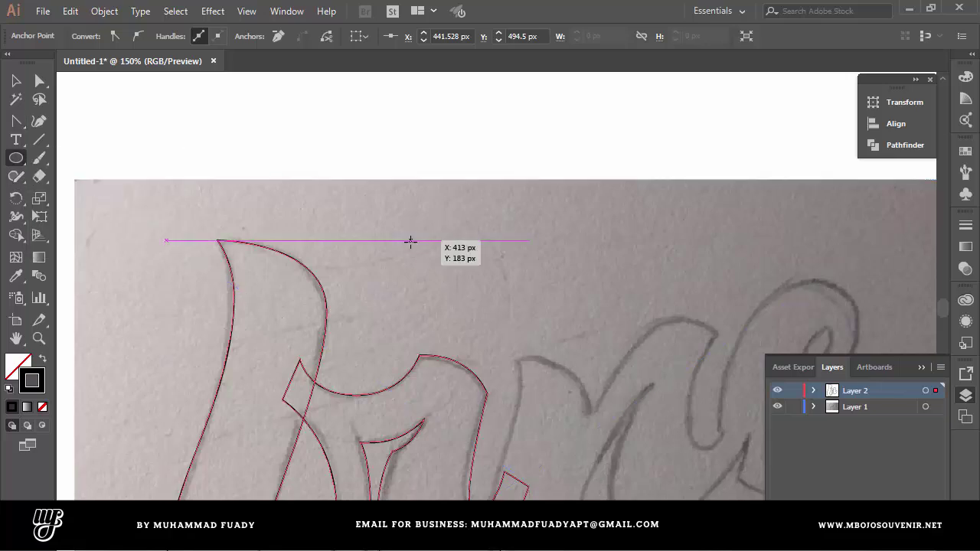
drag(411, 241, 495, 323)
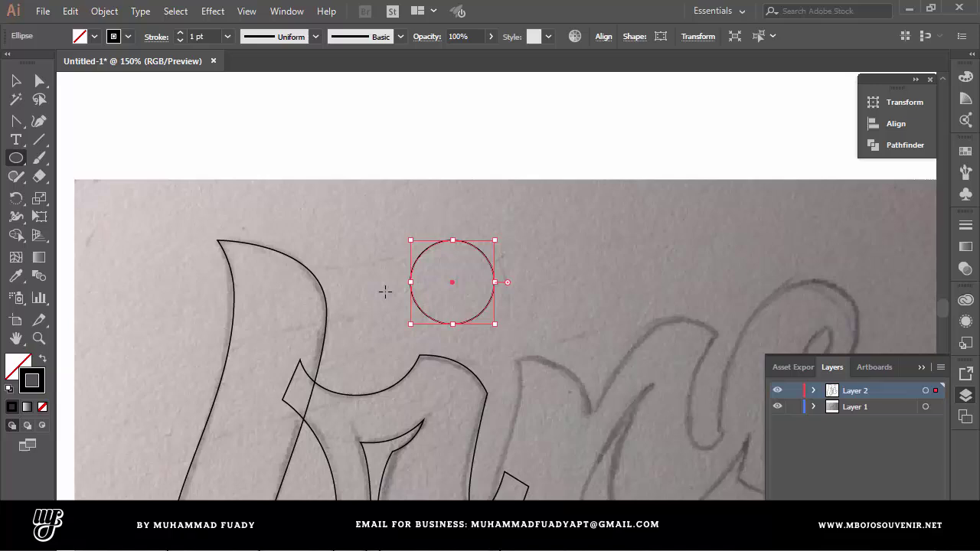
Move the i's dot slightly down and sideways so it sits closer above the second letter's stem
click(39, 80)
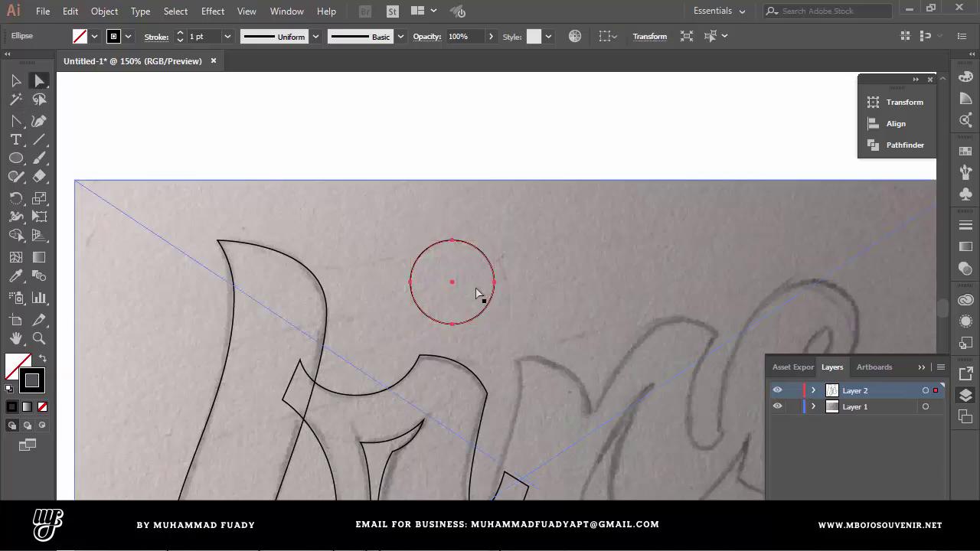
key(v)
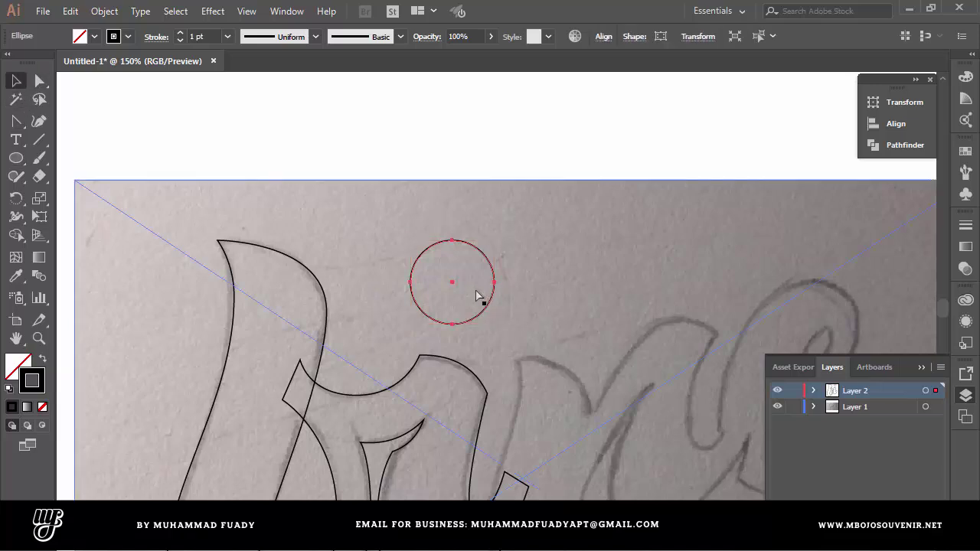
click(481, 297)
key(ctrl+z)
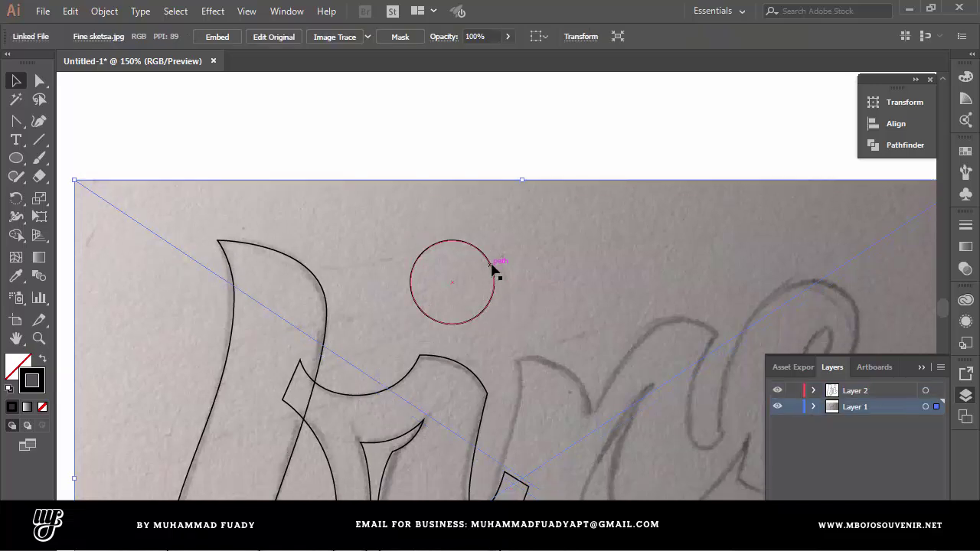
drag(491, 270, 492, 285)
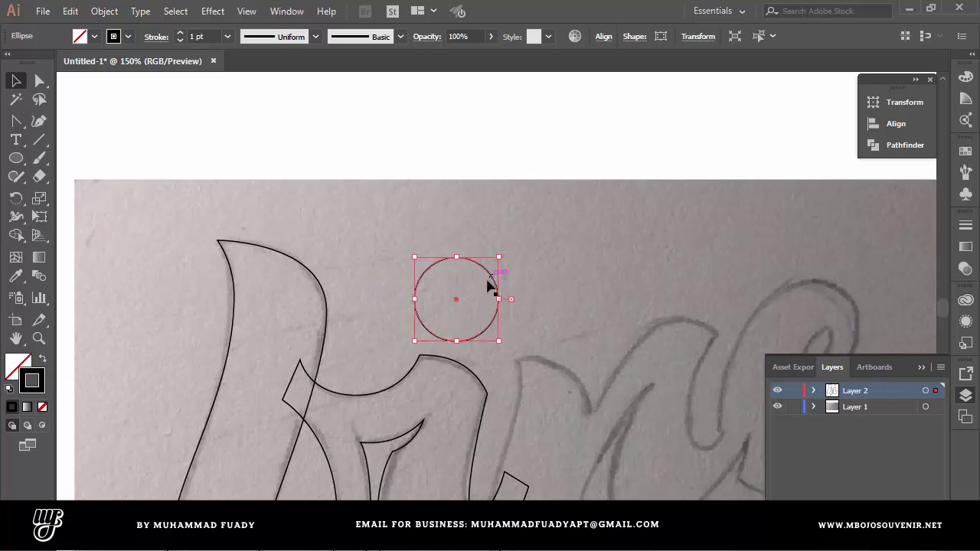
Start the n's outline with the Pen tool: a straight segment from its upper starting tip to the notch, then a curve over the arch to its far corner
drag(503, 382, 437, 278)
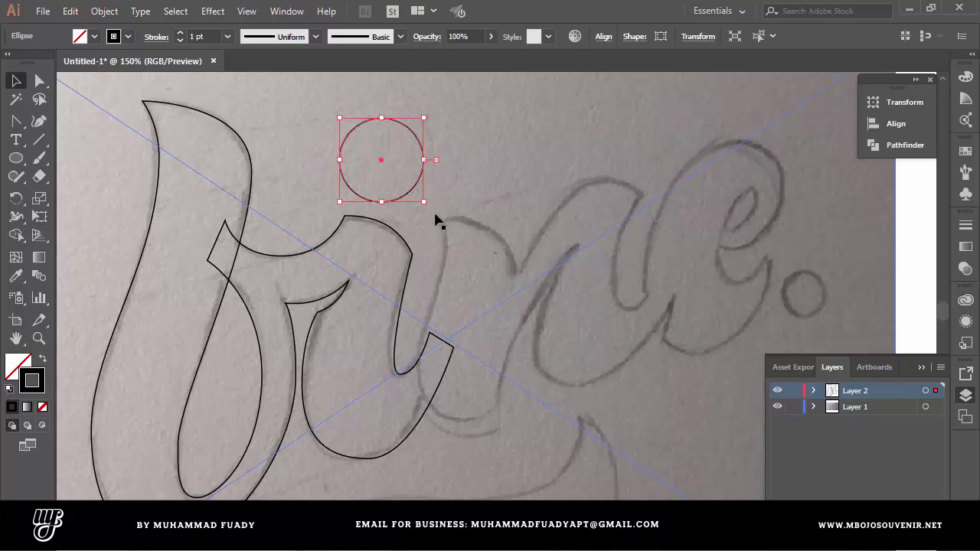
key(p)
scroll(445, 222, up, 2)
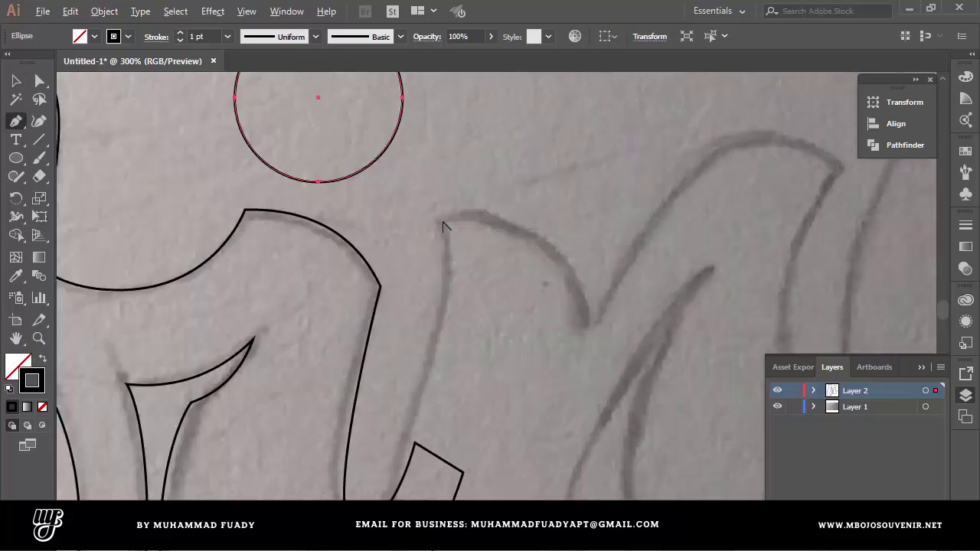
scroll(442, 226, down, 3)
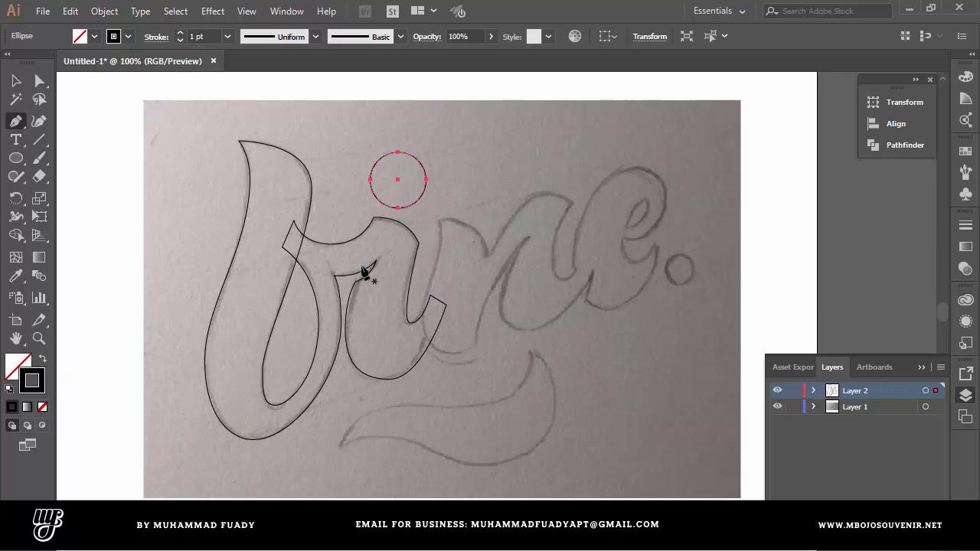
scroll(445, 225, up, 3)
scroll(444, 222, down, 1)
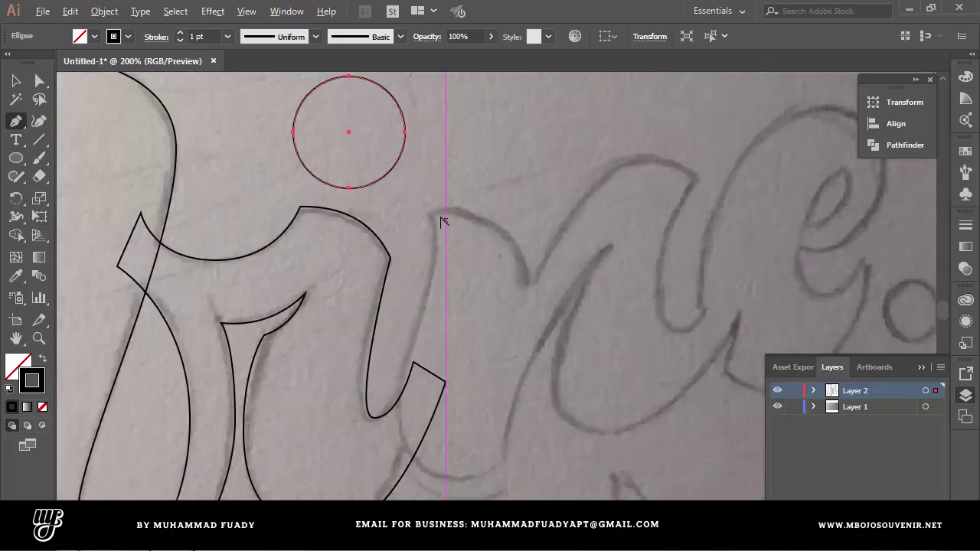
scroll(424, 214, up, 1)
scroll(429, 222, up, 1)
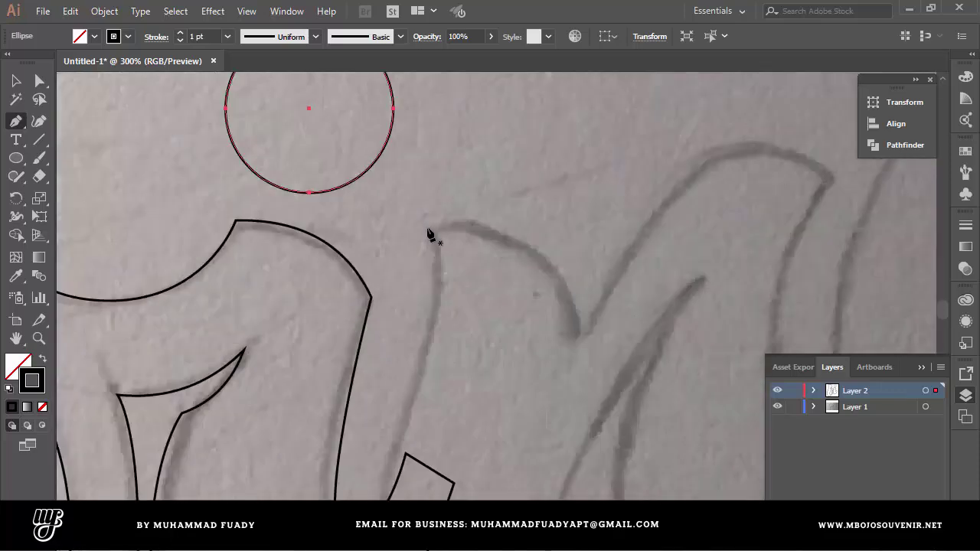
scroll(429, 232, down, 3)
scroll(429, 232, up, 2)
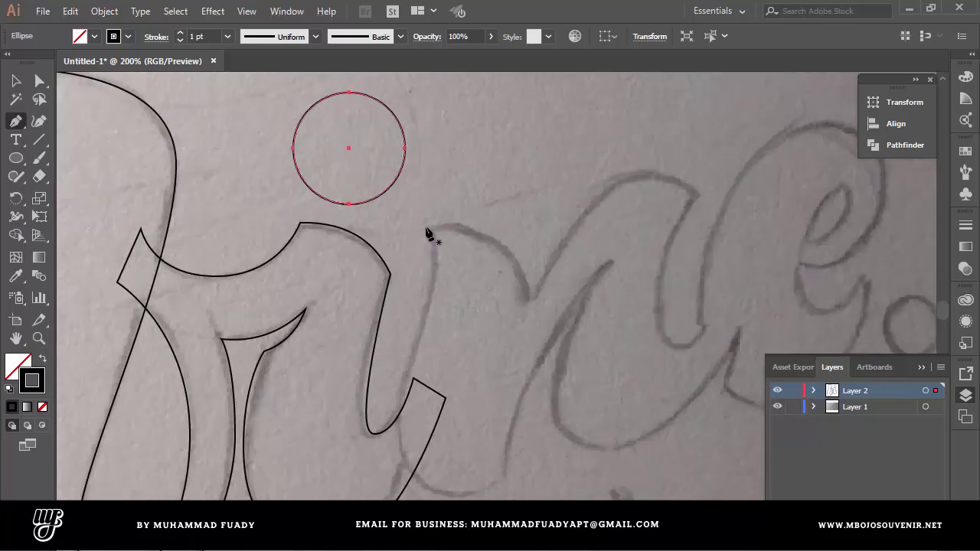
click(427, 227)
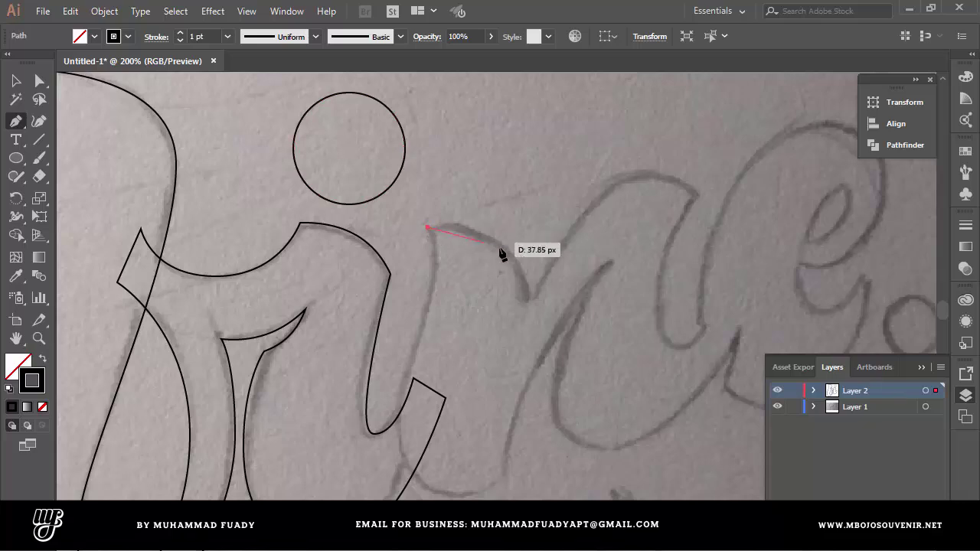
scroll(526, 256, up, 2)
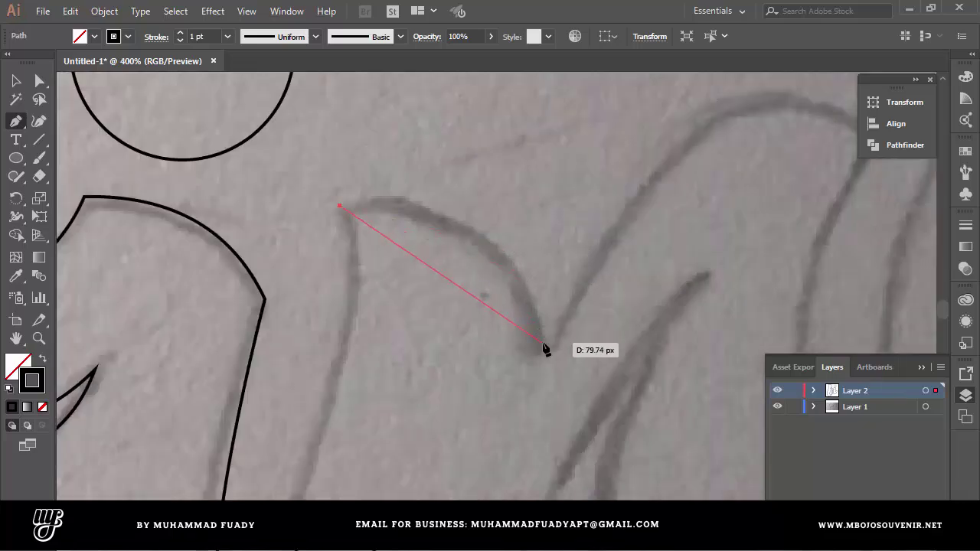
click(542, 342)
drag(614, 212, 493, 354)
drag(634, 232, 723, 232)
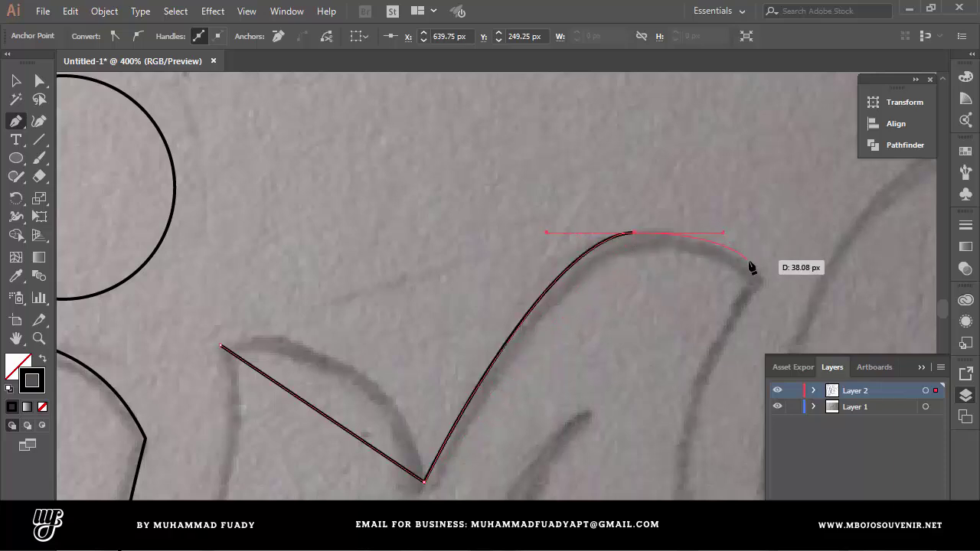
click(762, 275)
Continue the n's outline down the stem and around its bottom turn to the exit stroke, ending at about X 719.5 px, Y 336 px
drag(667, 407, 605, 153)
click(628, 227)
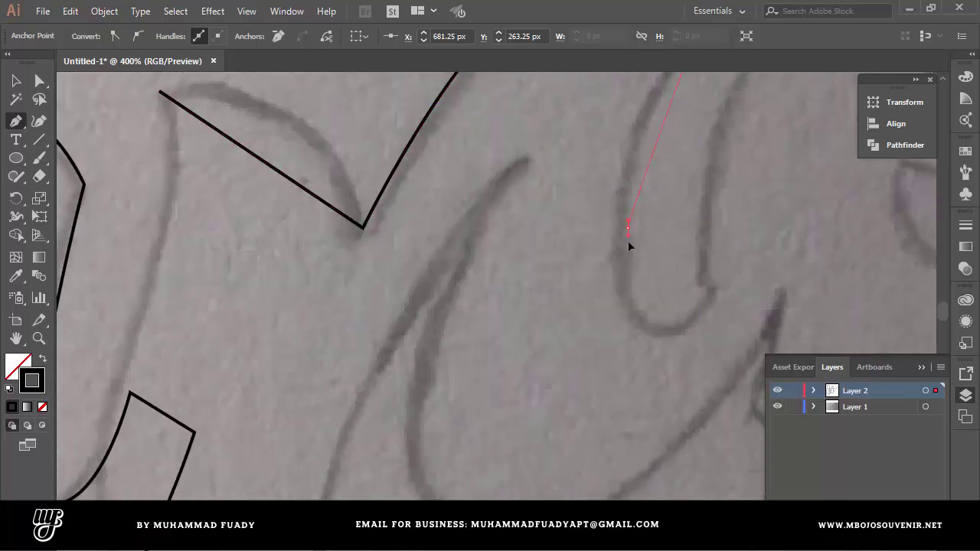
drag(636, 317, 644, 335)
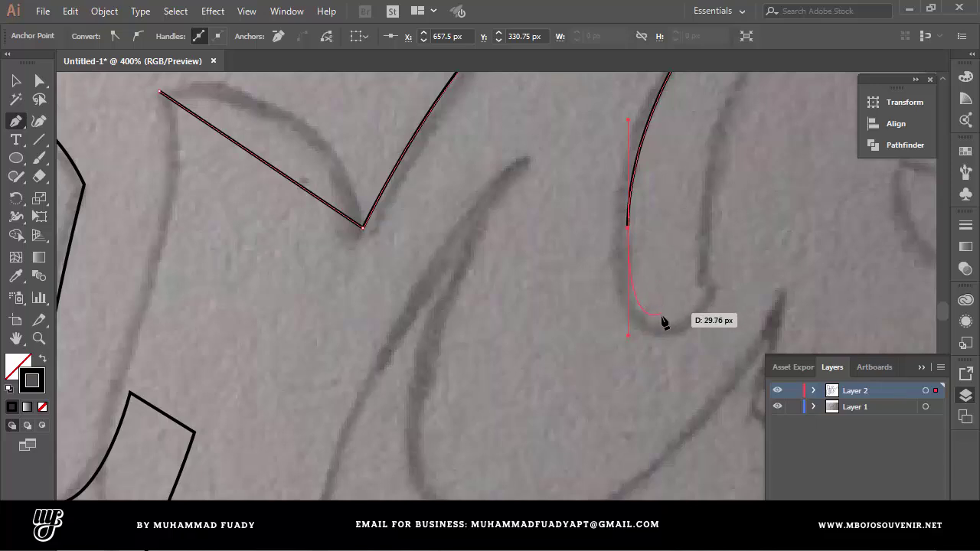
drag(661, 352, 632, 326)
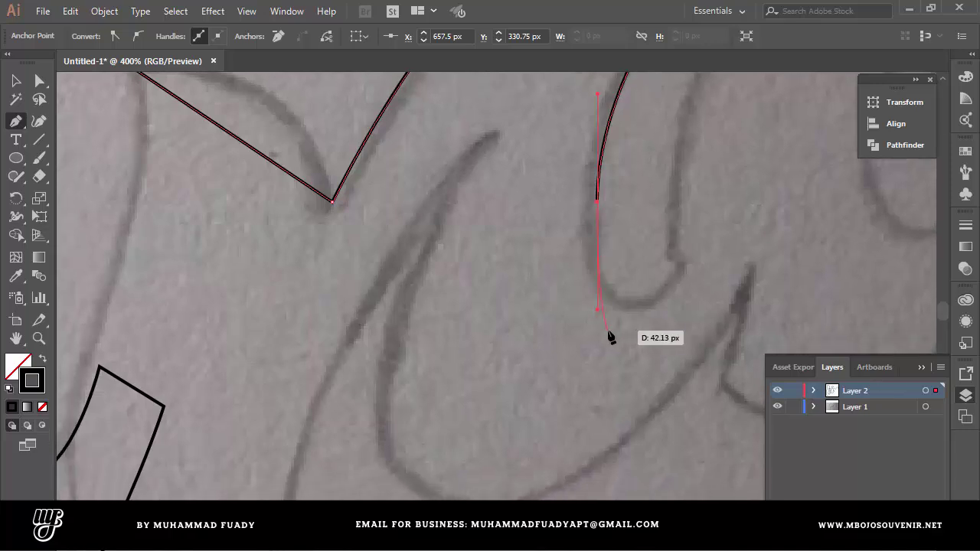
scroll(555, 314, down, 2)
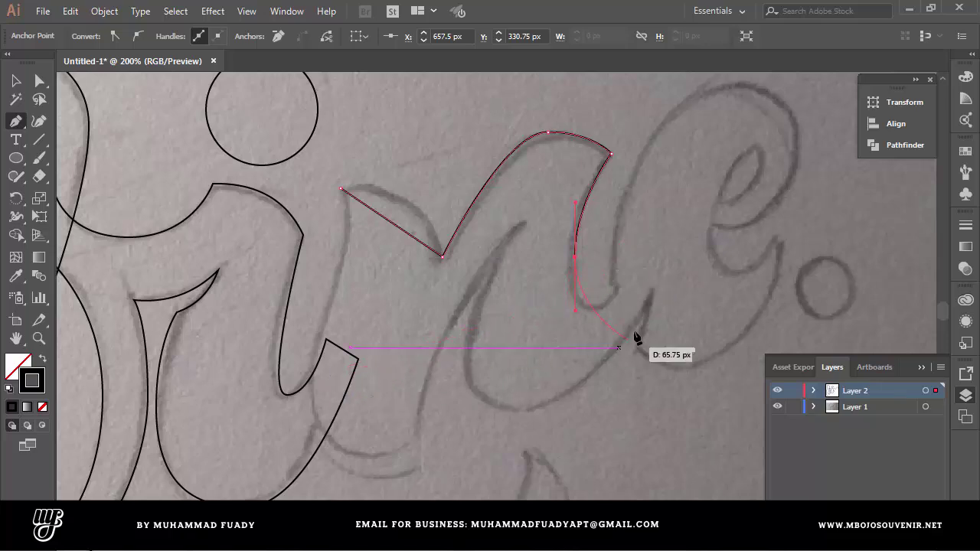
click(597, 308)
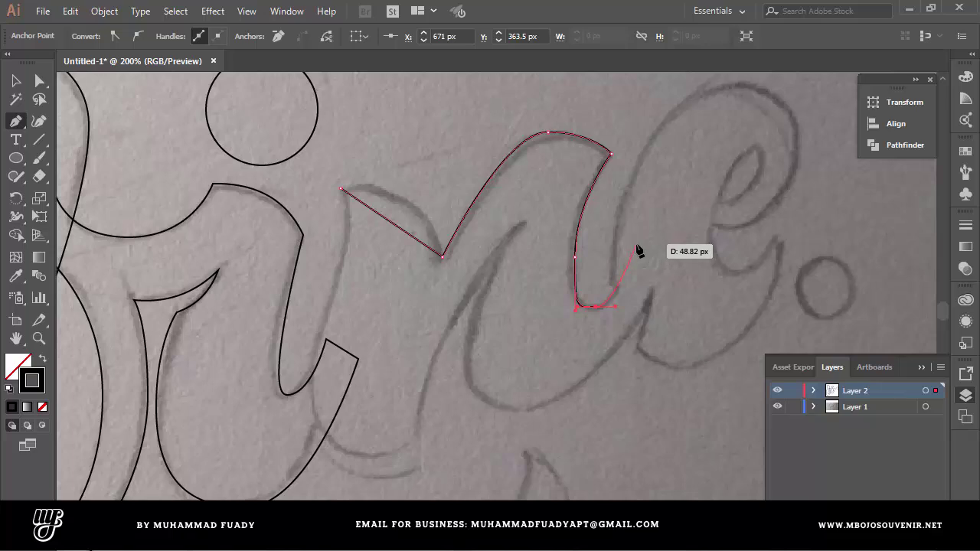
click(635, 246)
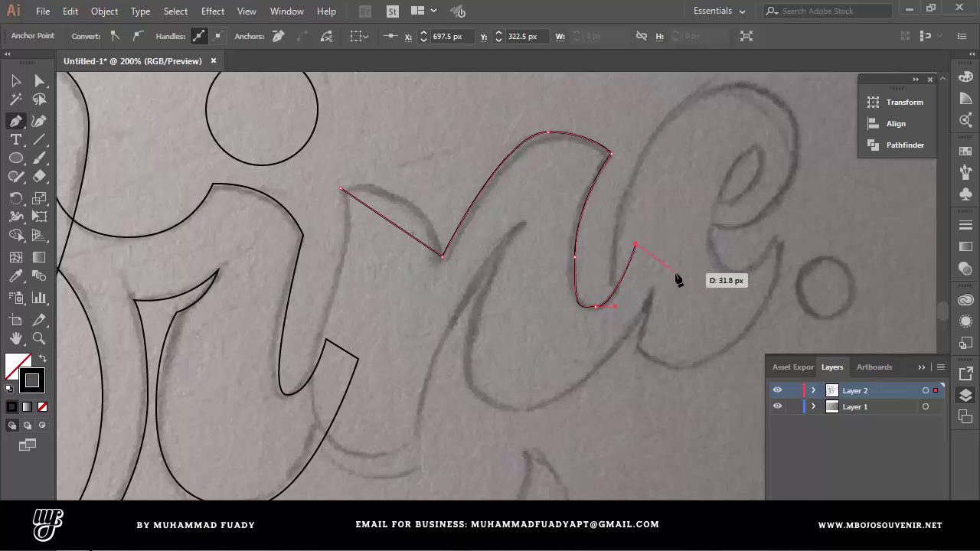
click(668, 265)
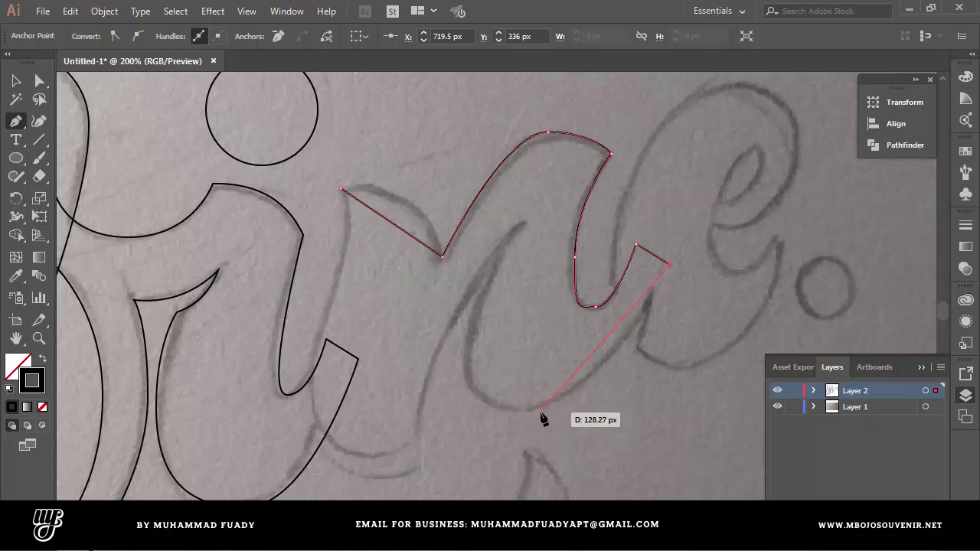
Curve the n's outline around its lower bowl through about X 635 px, Y 432.5 px, and up to the sharp inner tip
drag(540, 412, 517, 412)
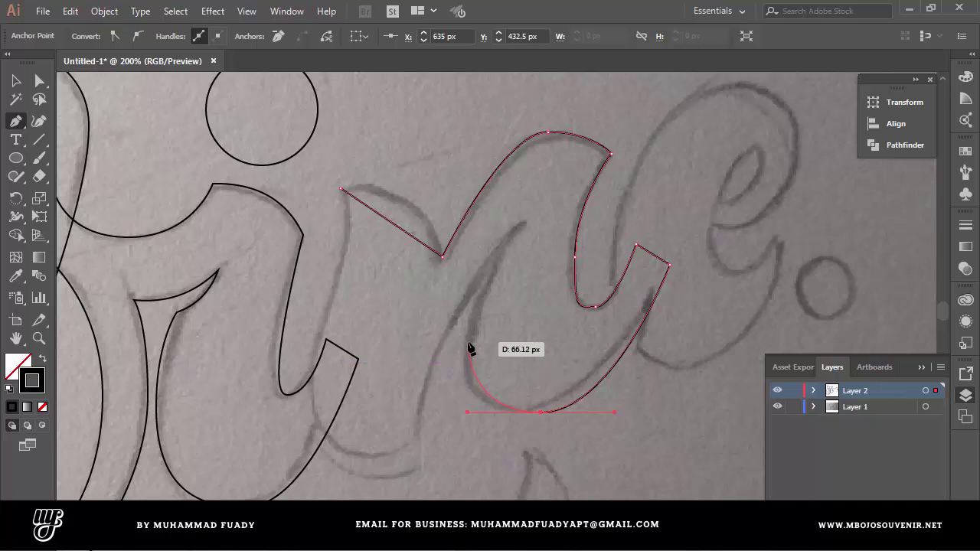
drag(468, 345, 471, 332)
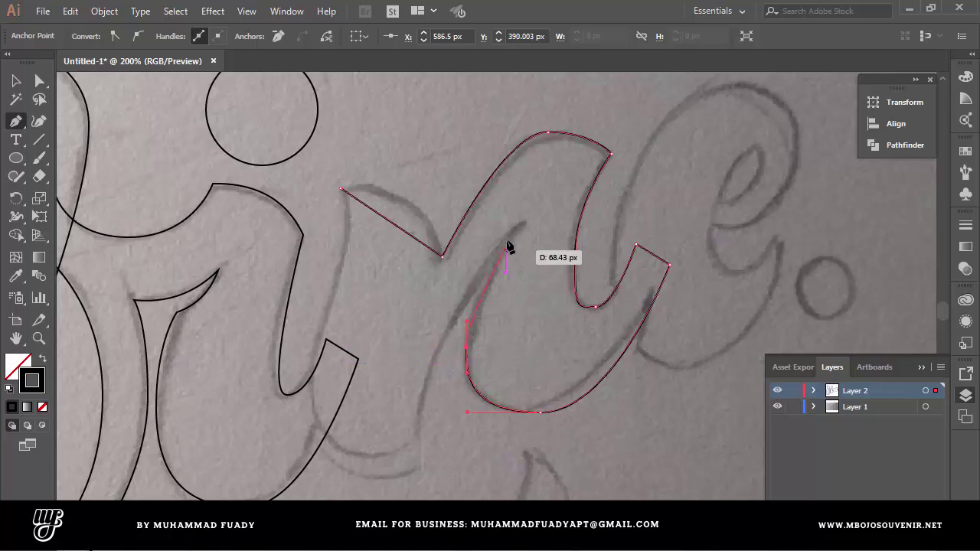
click(521, 224)
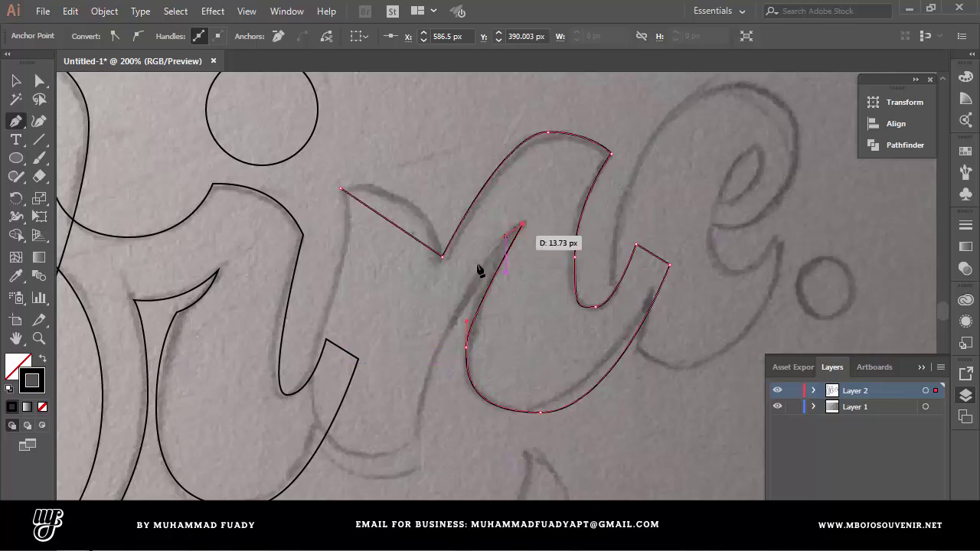
Finish the n's outline: straight to about X 555 px, Y 448.5 px, around the first stem's rounded foot, and up its outer side to the starting tip
click(418, 437)
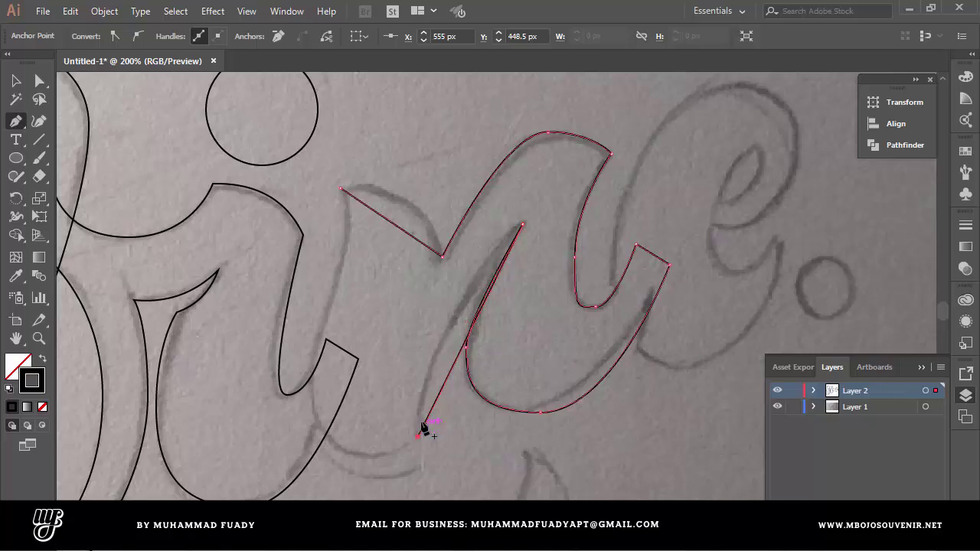
click(369, 458)
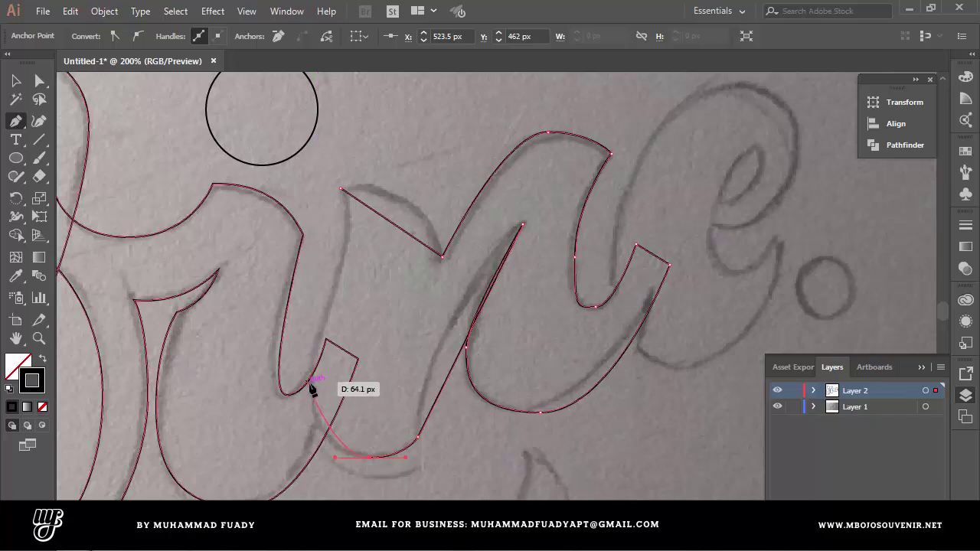
drag(307, 381, 314, 345)
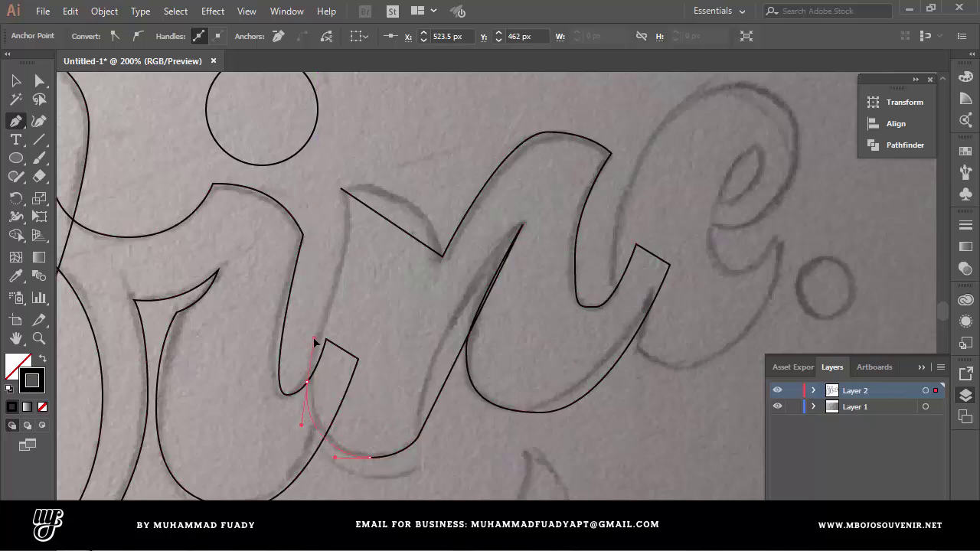
drag(342, 188, 367, 222)
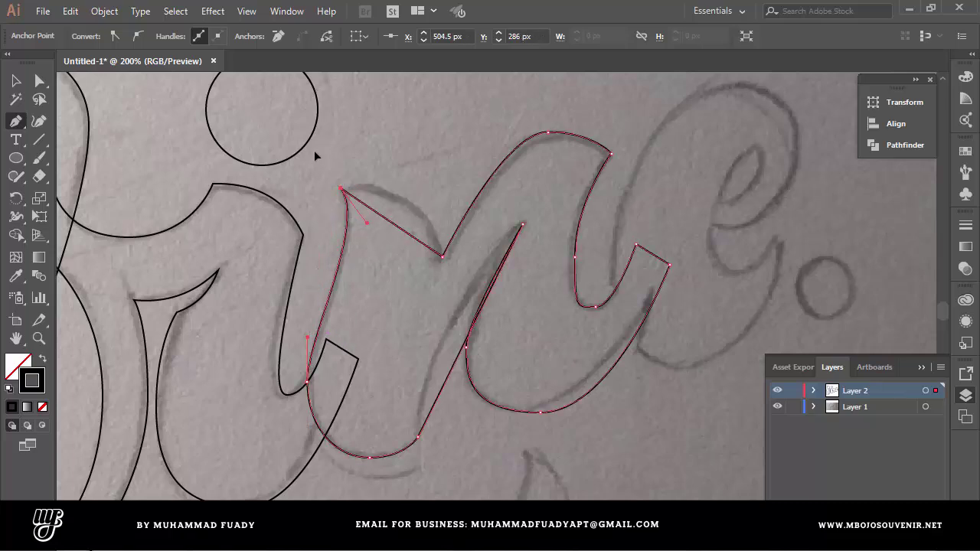
Bend the n's straight segments to the sketch with the Anchor Point tool: the first stem's top arch and the inner edge between foot and inner tip
key(shift+c)
drag(399, 230, 395, 179)
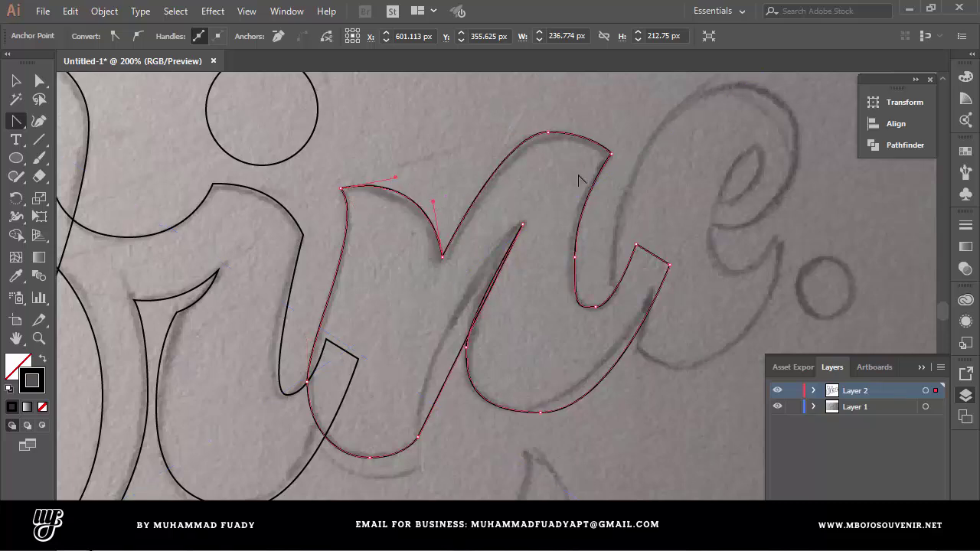
click(529, 139)
drag(503, 133, 497, 132)
drag(458, 366, 473, 270)
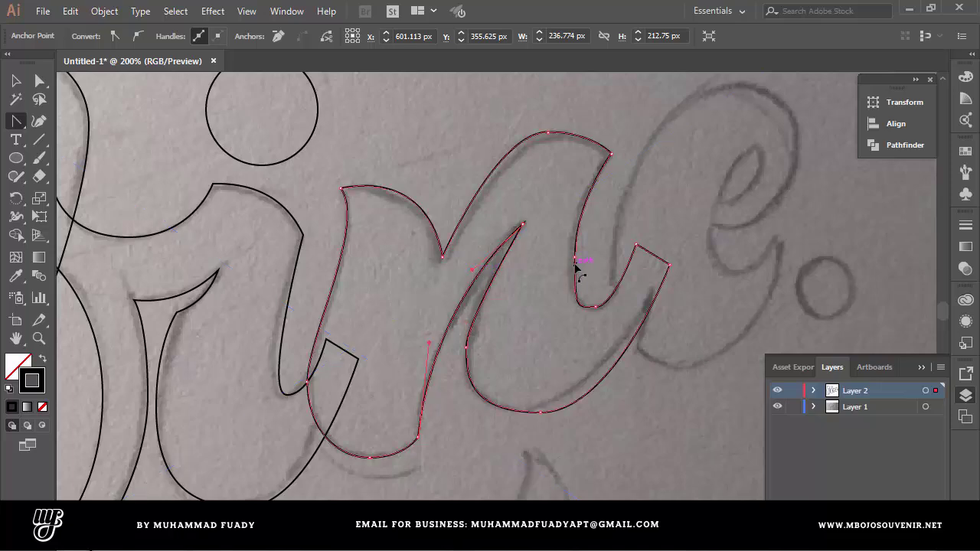
Move the lowest anchor of the n's second bowl down to about X 632 px, Y 439 px
scroll(396, 458, up, 2)
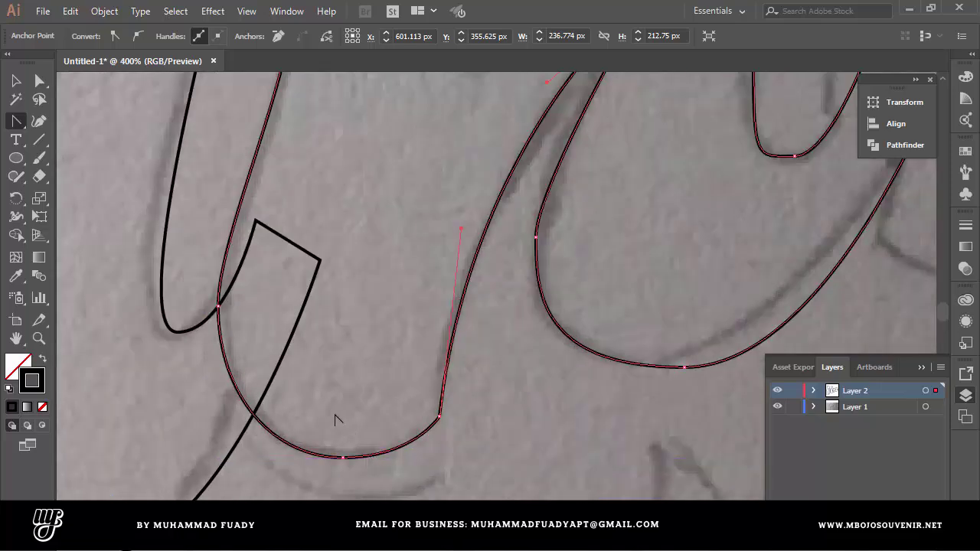
scroll(438, 375, down, 3)
scroll(562, 382, up, 2)
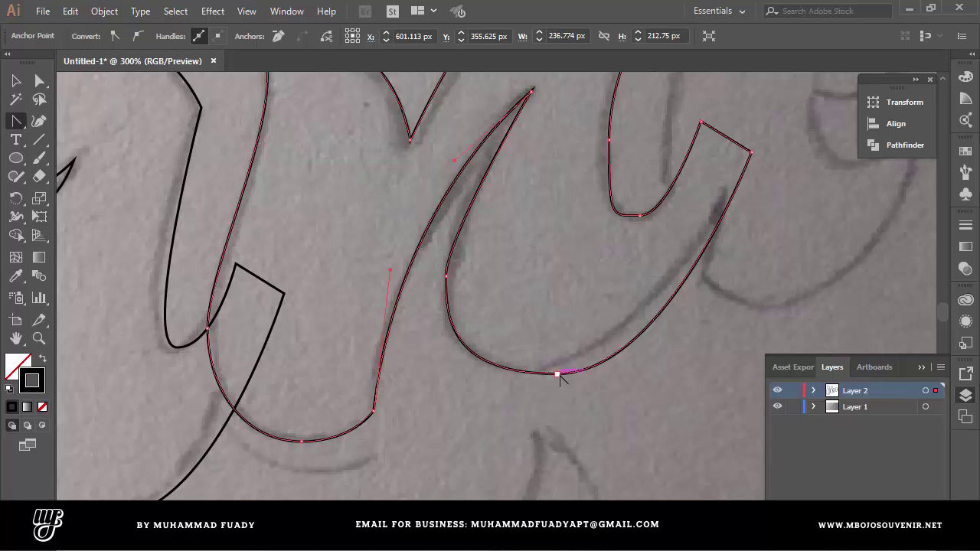
click(559, 374)
drag(559, 380, 550, 386)
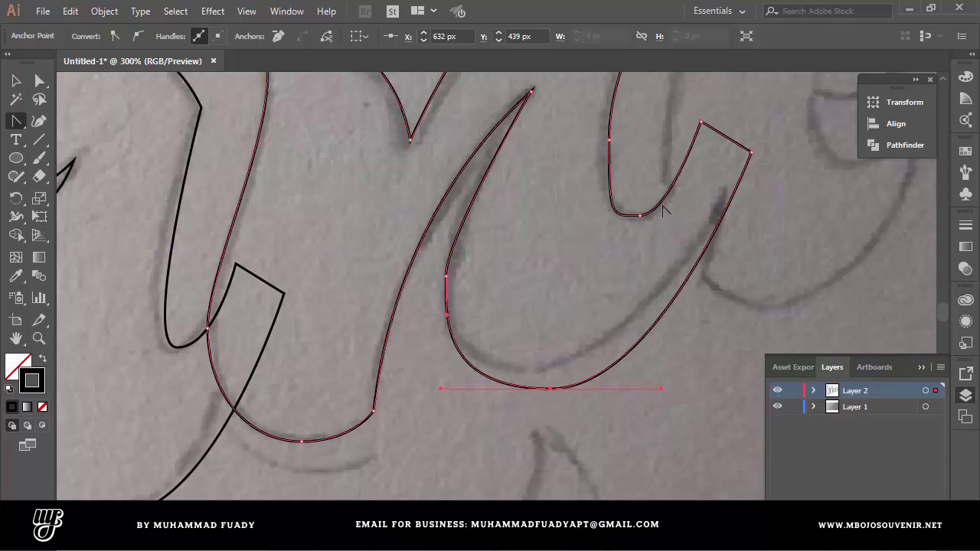
Round the inner turn before the n's exit stroke by shortening the incoming curve's handles and slightly lengthening the outgoing one
scroll(665, 211, up, 3)
scroll(650, 260, up, 2)
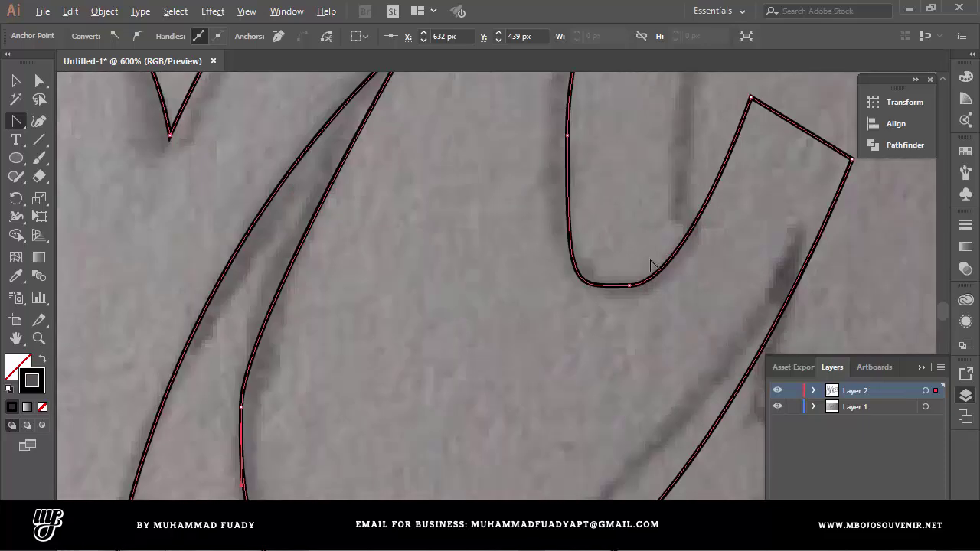
scroll(650, 262, down, 2)
scroll(650, 264, up, 2)
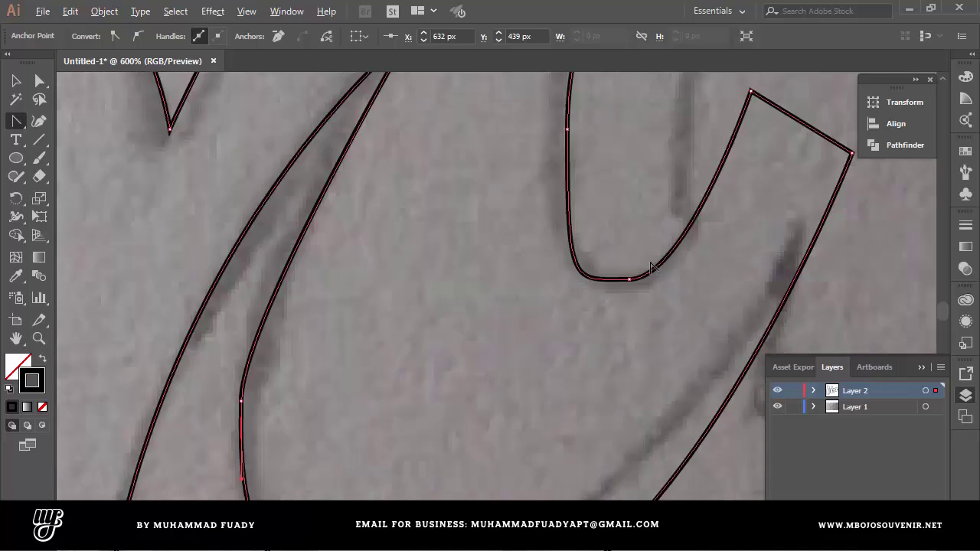
scroll(651, 257, down, 3)
scroll(652, 246, up, 3)
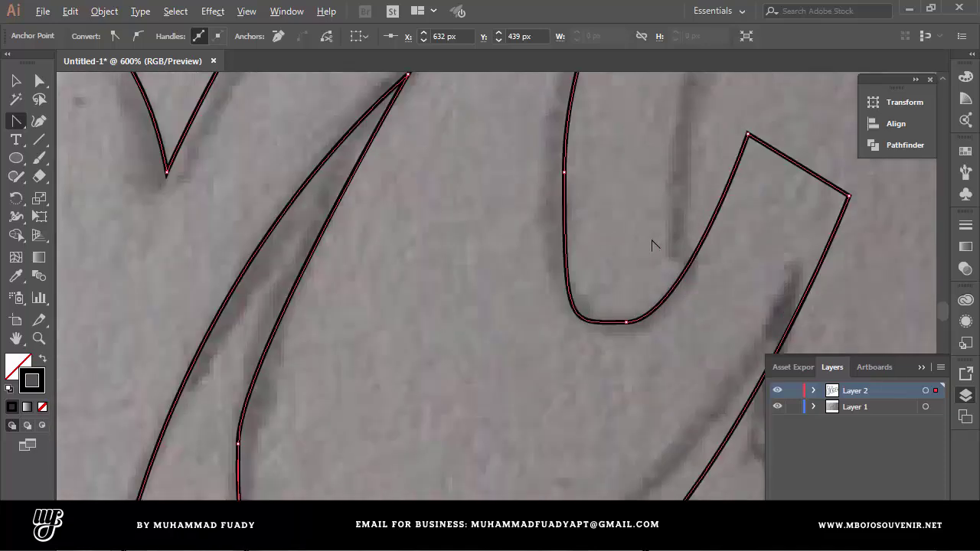
click(589, 321)
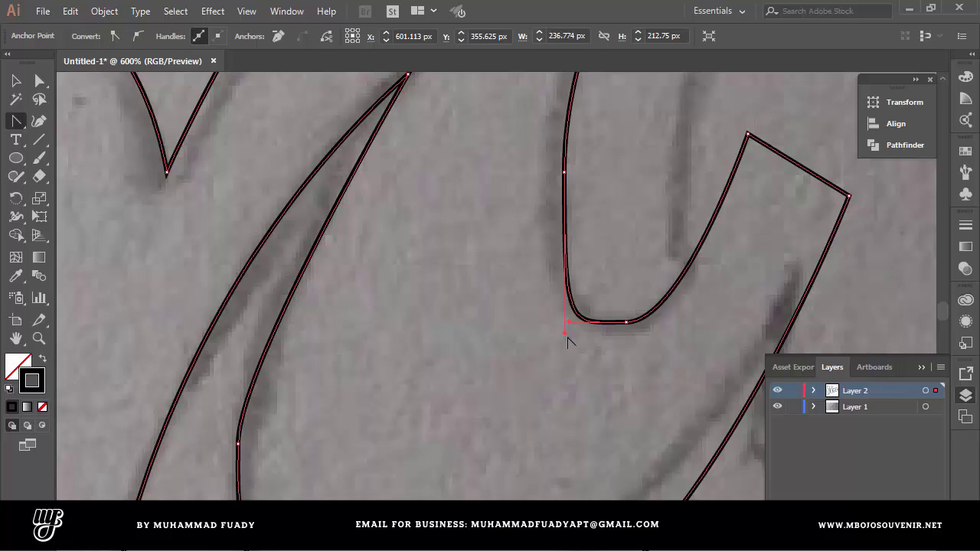
drag(564, 332, 572, 269)
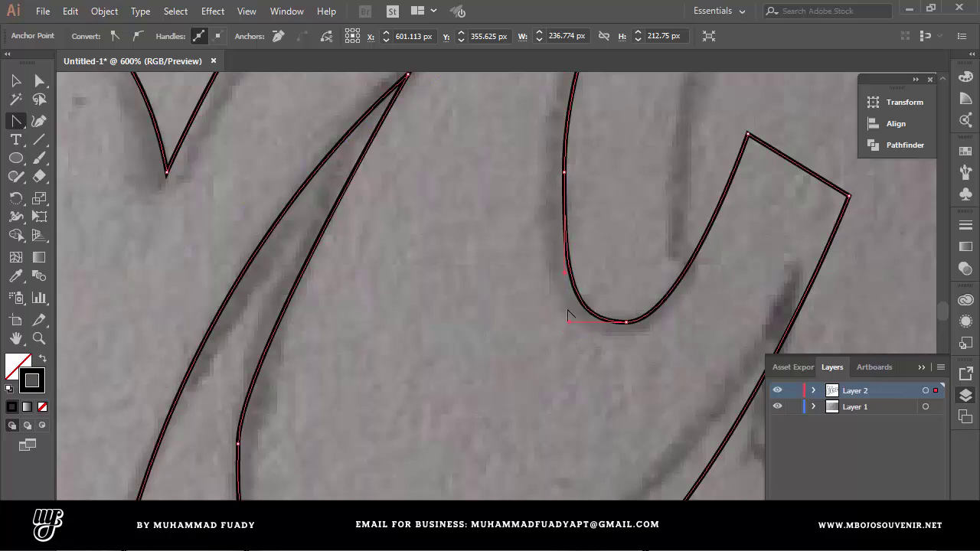
drag(568, 325, 574, 322)
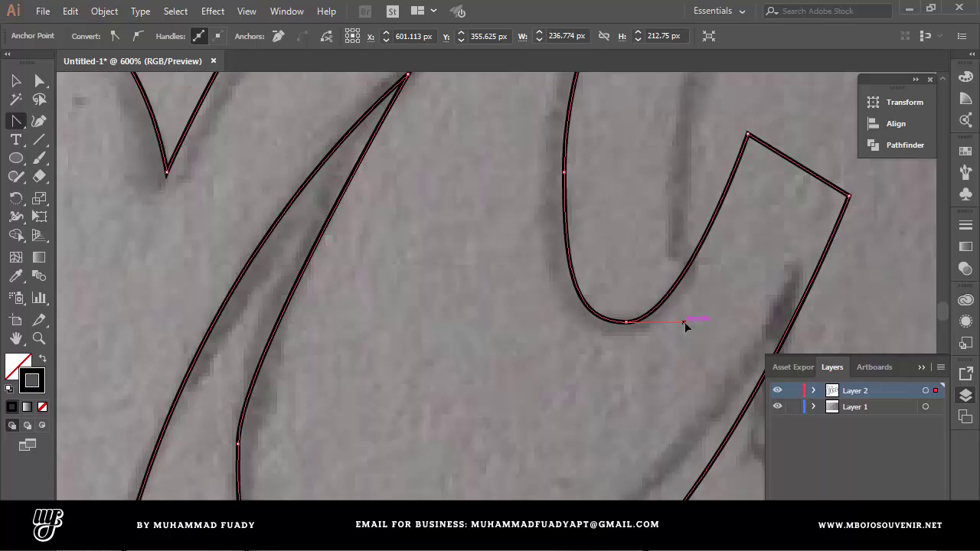
drag(684, 323, 695, 322)
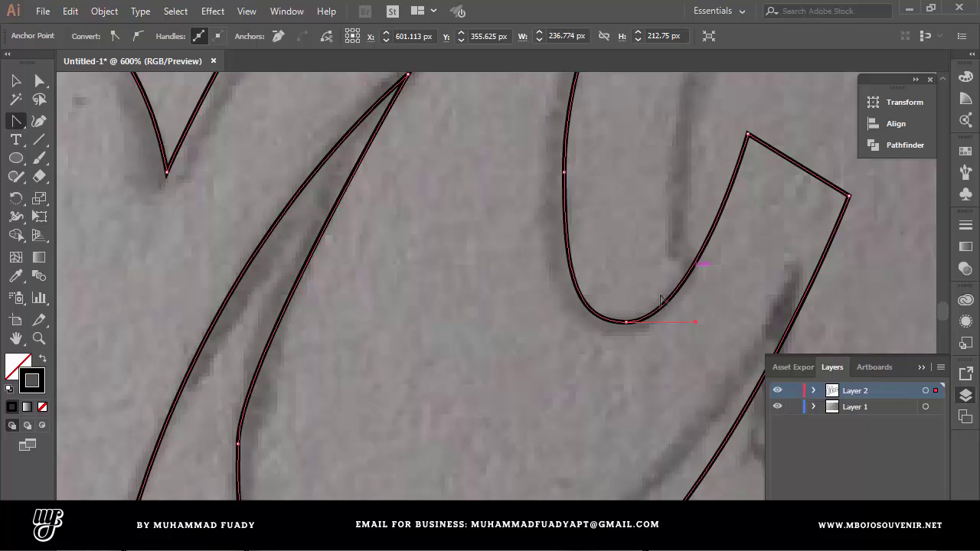
Shift the inner turn's lowest anchor to about X 674 px, Y 363.5 px and adjust the curve from the stem up to the n's far corner
scroll(601, 283, up, 4)
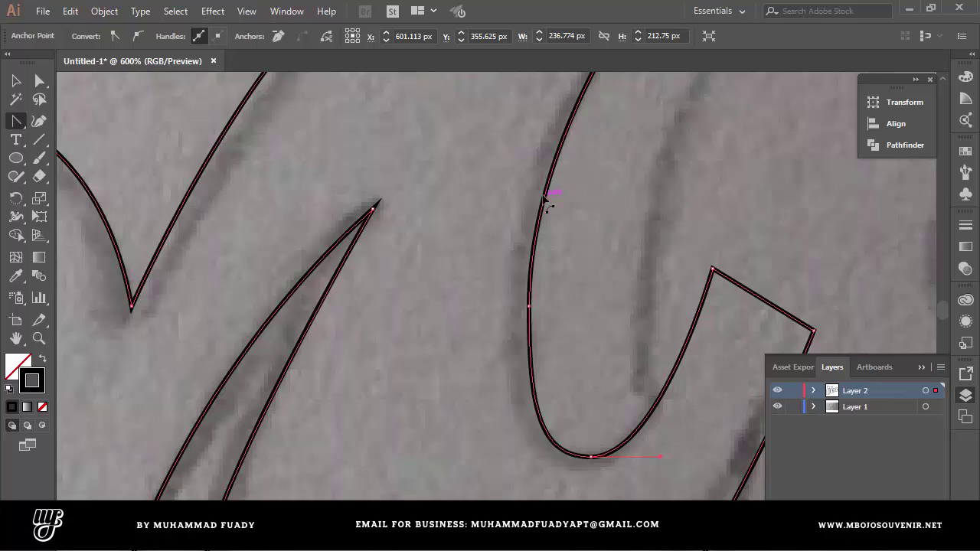
drag(591, 457, 605, 457)
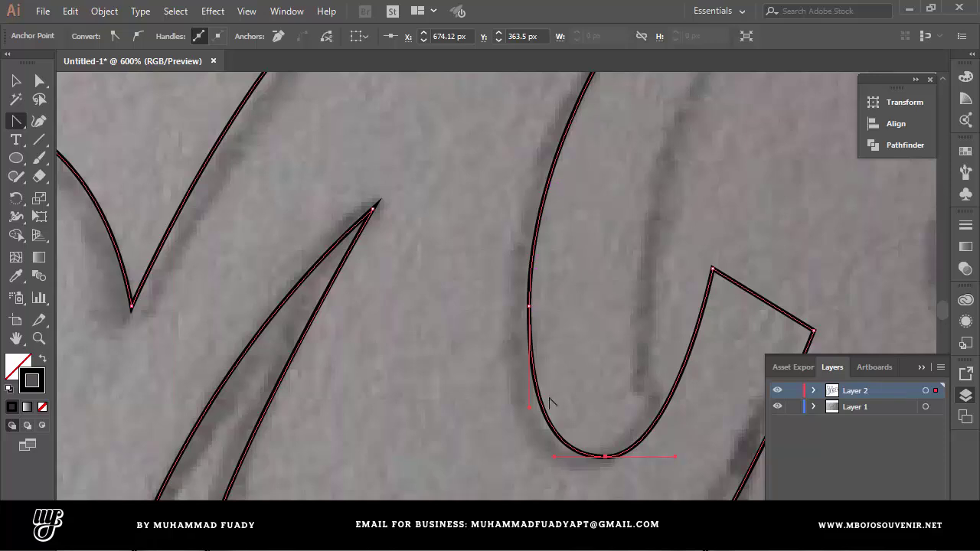
drag(529, 305, 548, 208)
drag(529, 145, 529, 156)
scroll(573, 258, down, 2)
scroll(604, 127, up, 1)
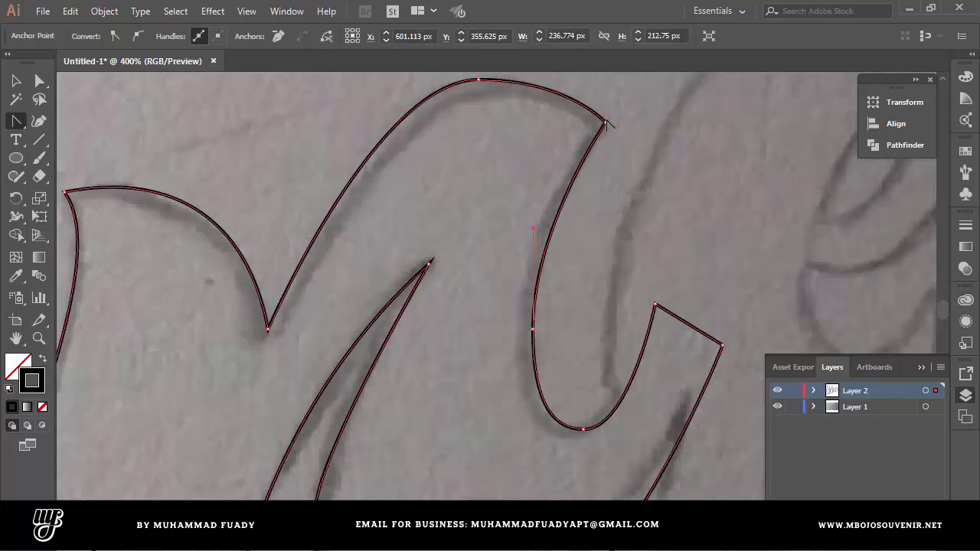
drag(596, 138, 586, 128)
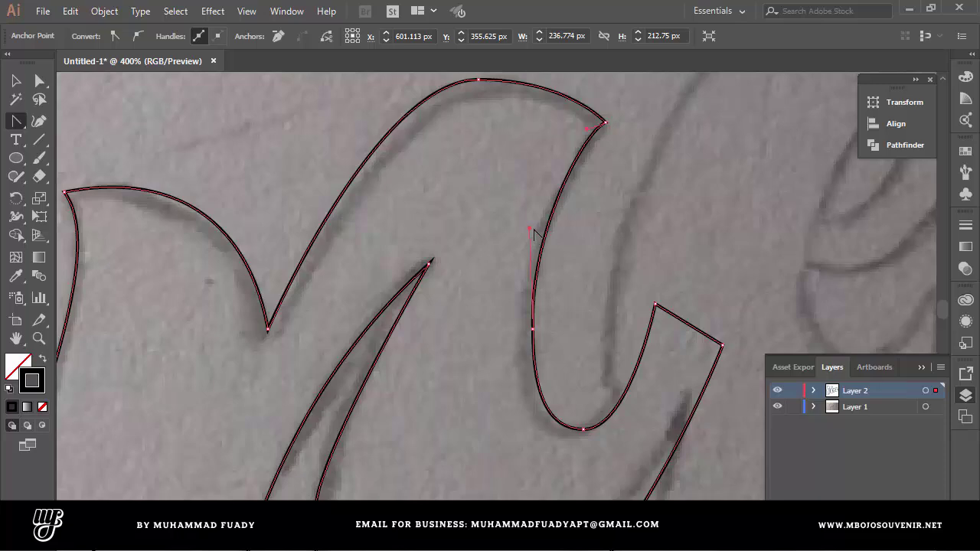
Start the e's outline with the Pen tool, curving under its eye, through about X 805 px, Y 257 px, to the top at X 761 px, Y 215 px
scroll(529, 230, down, 3)
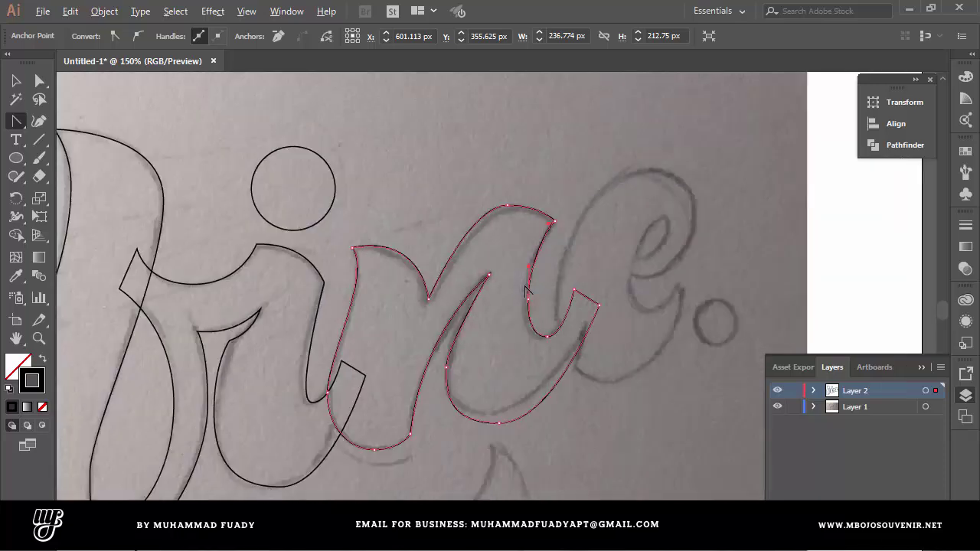
scroll(511, 345, down, 2)
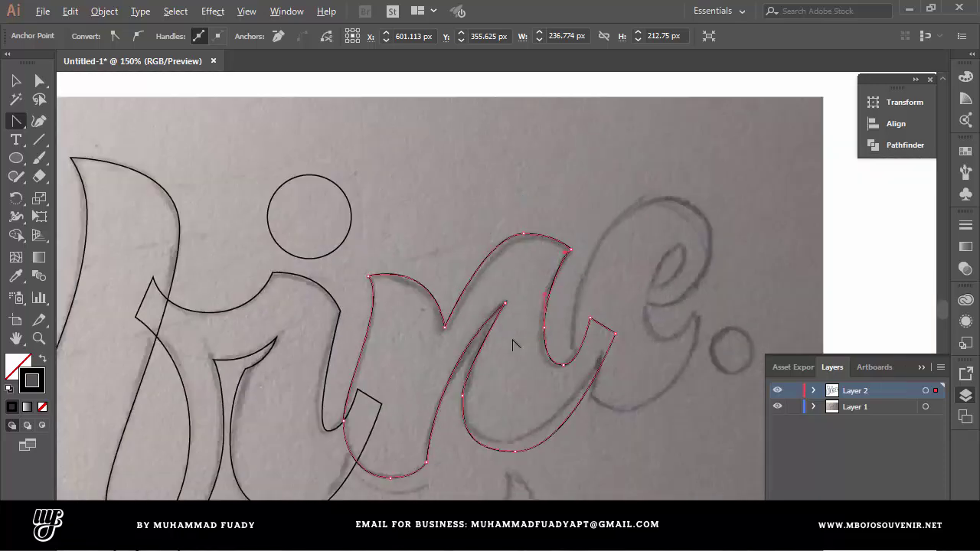
scroll(617, 277, up, 1)
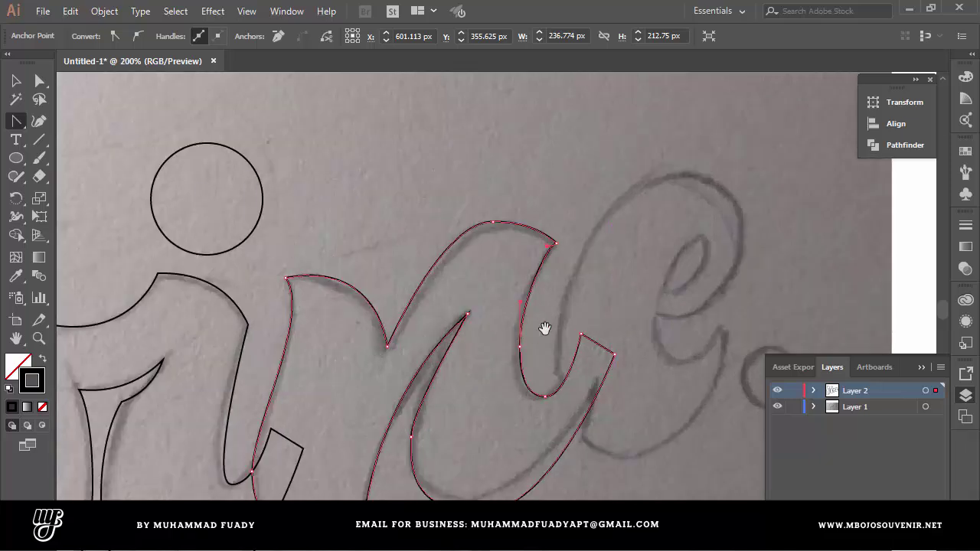
scroll(543, 329, up, 1)
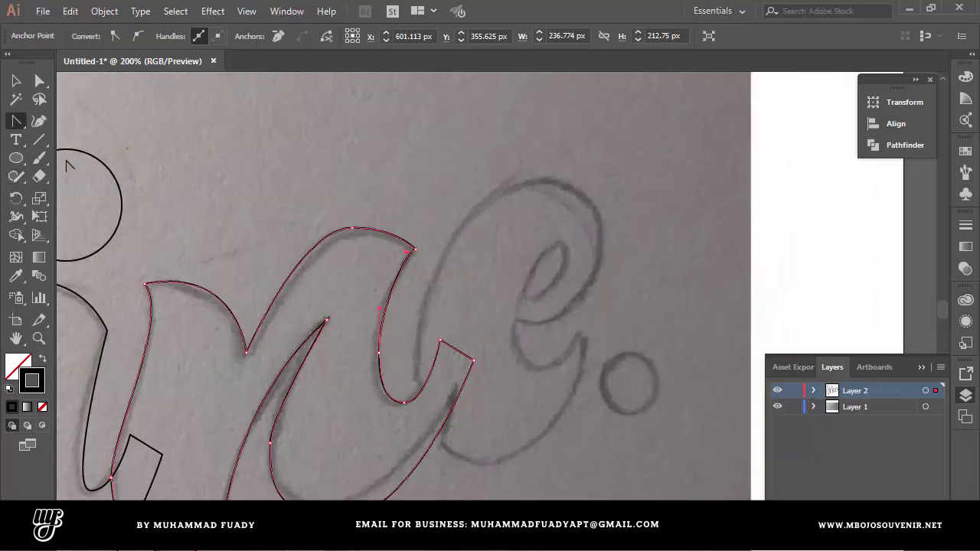
key(p)
scroll(493, 314, up, 1)
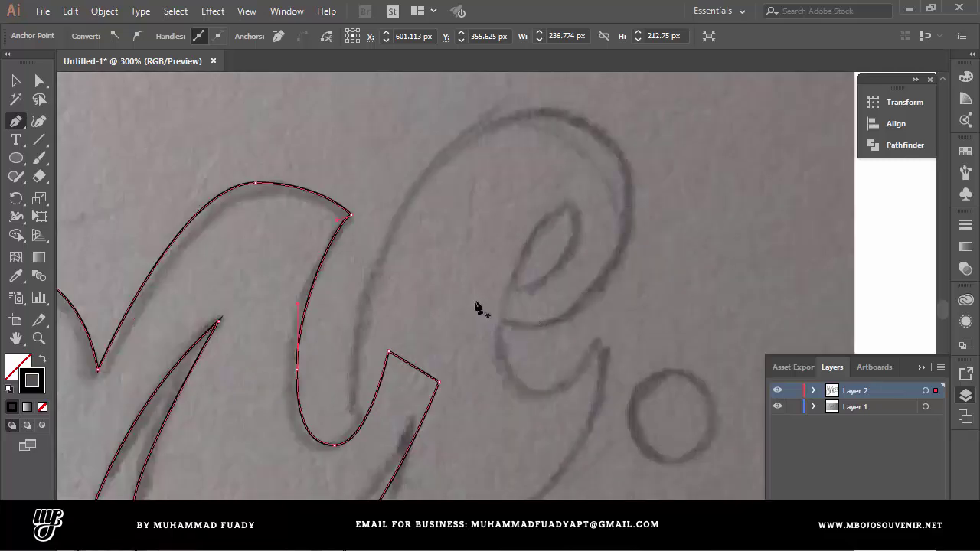
click(471, 295)
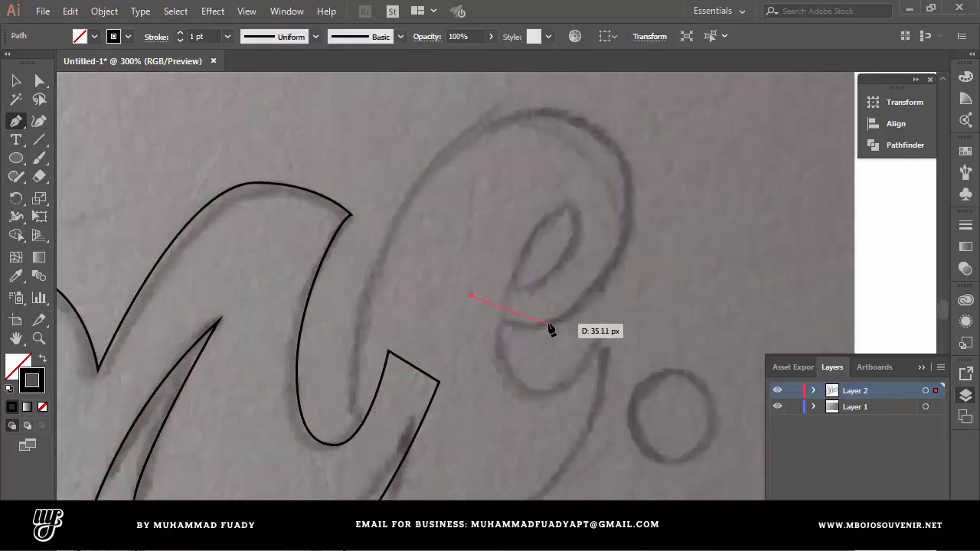
drag(549, 321, 594, 321)
drag(636, 200, 641, 184)
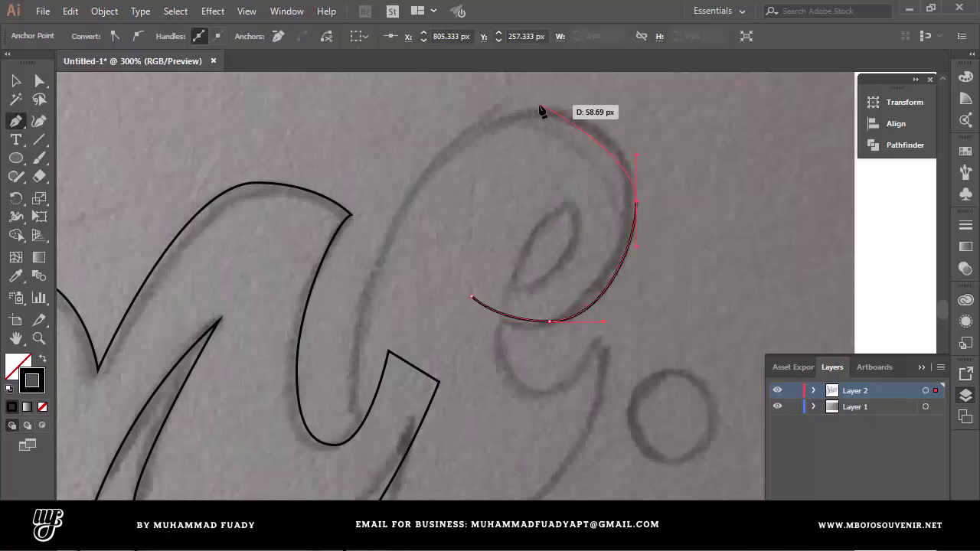
drag(533, 104, 462, 107)
Continue the e's outline down its back through about X 682 px, Y 339 px, around the base, and up to the exit tip at X 792 px, Y 315 px
key(space)
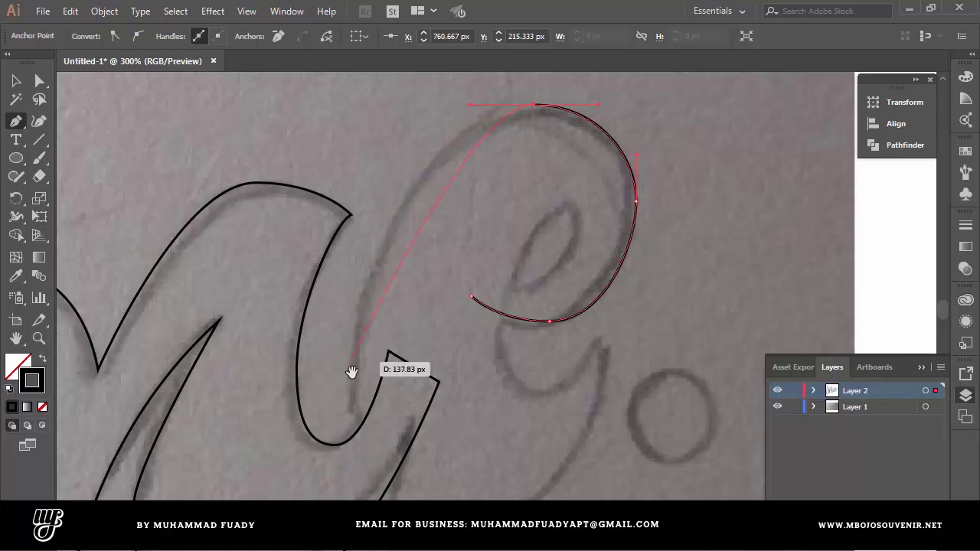
drag(351, 403, 393, 325)
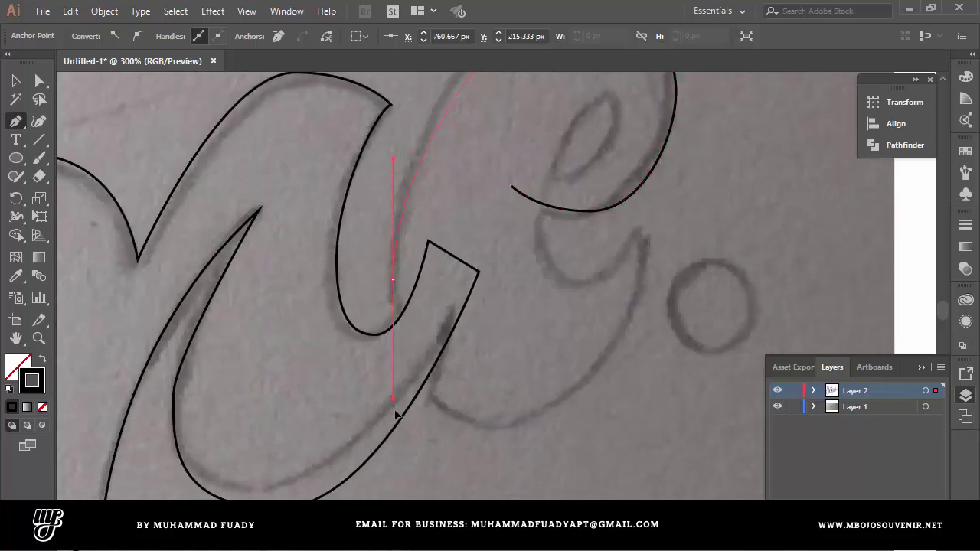
drag(396, 414, 398, 438)
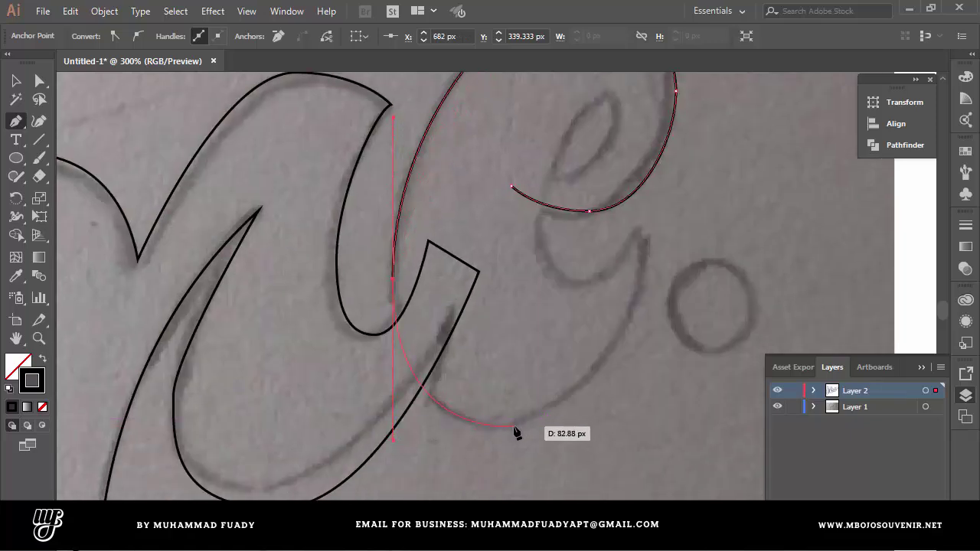
drag(521, 425, 599, 418)
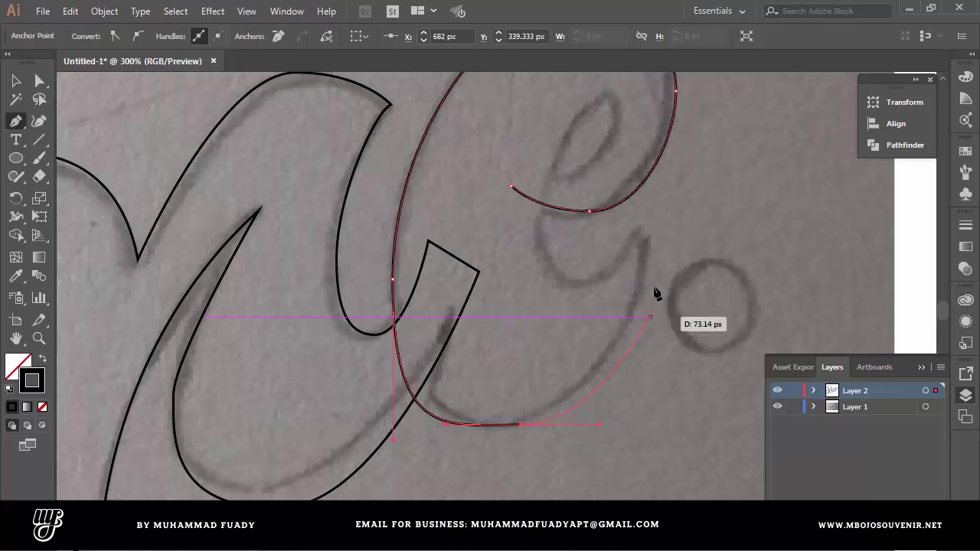
click(645, 224)
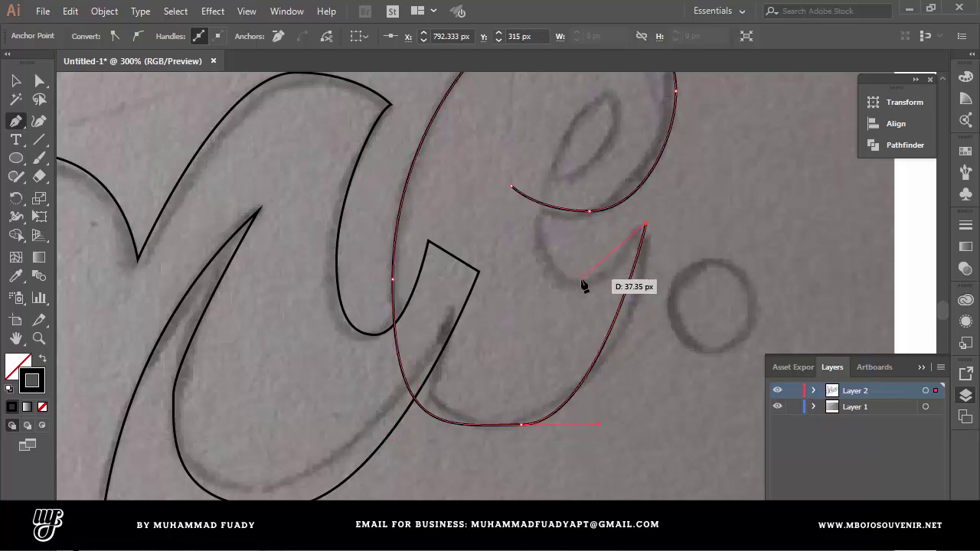
Curve the e's outline from the exit tip around the inside of its lower bowl to about X 746 px, Y 313 px
click(580, 281)
drag(551, 280, 542, 223)
drag(542, 187, 540, 185)
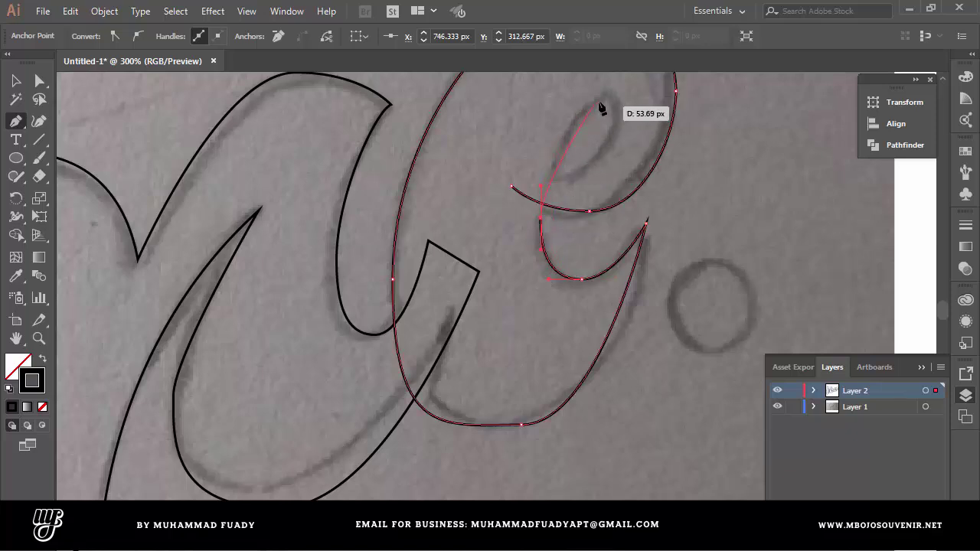
Trace the loop of the e's eye to about X 737 px, Y 283 px and close the outline with a short straight segment to its starting point
drag(600, 101, 613, 137)
drag(565, 176, 521, 157)
click(520, 150)
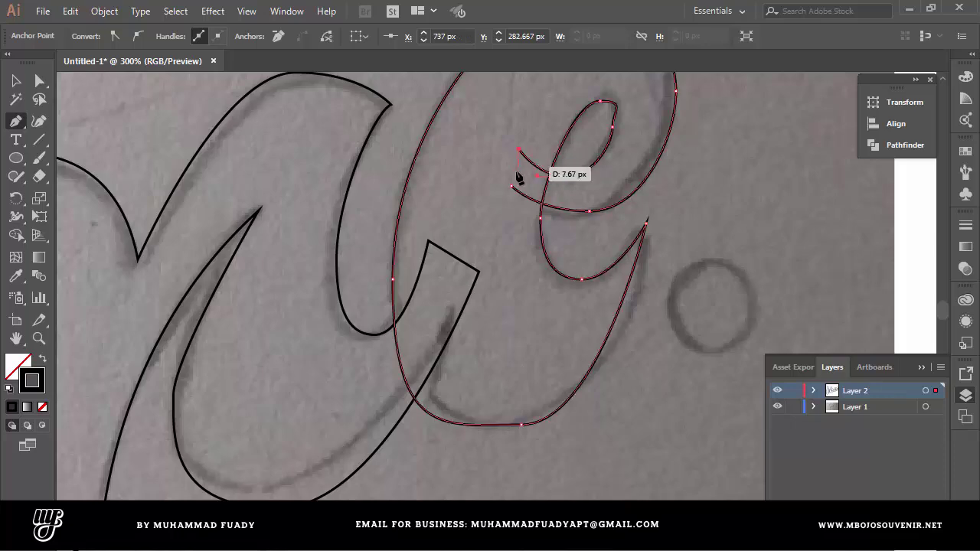
click(511, 186)
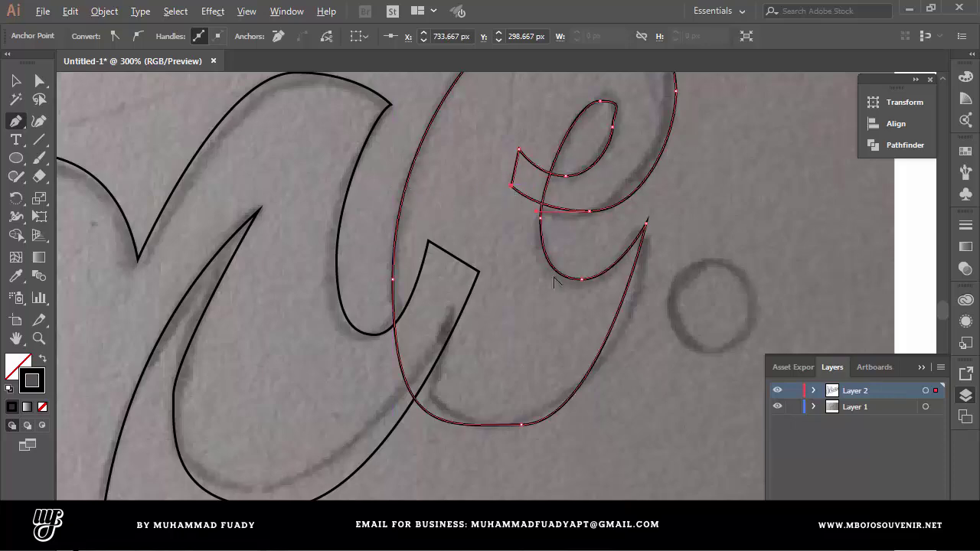
Adjust the curve handles of the e's outline to round its outer curve from the exit tip through the base and lower back
scroll(435, 202, down, 2)
scroll(584, 245, up, 1)
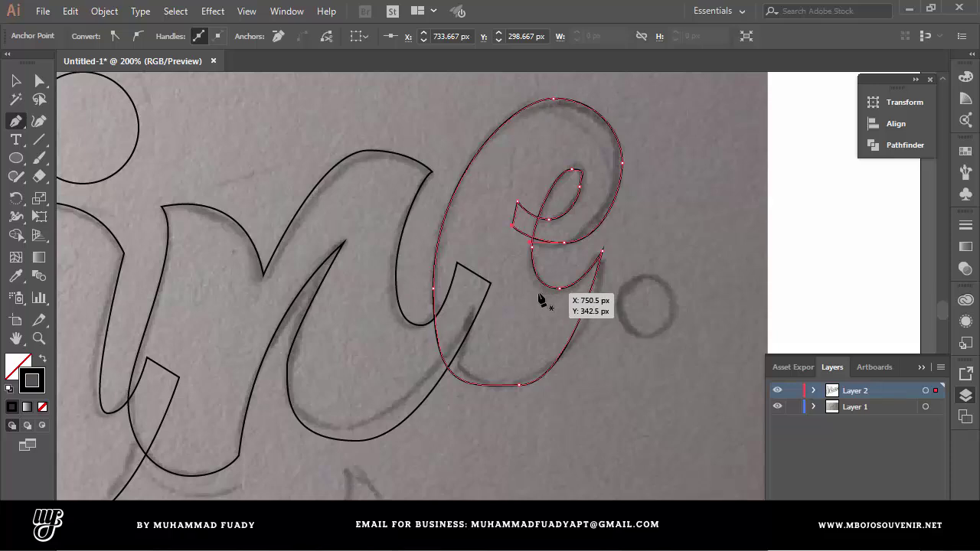
click(15, 123)
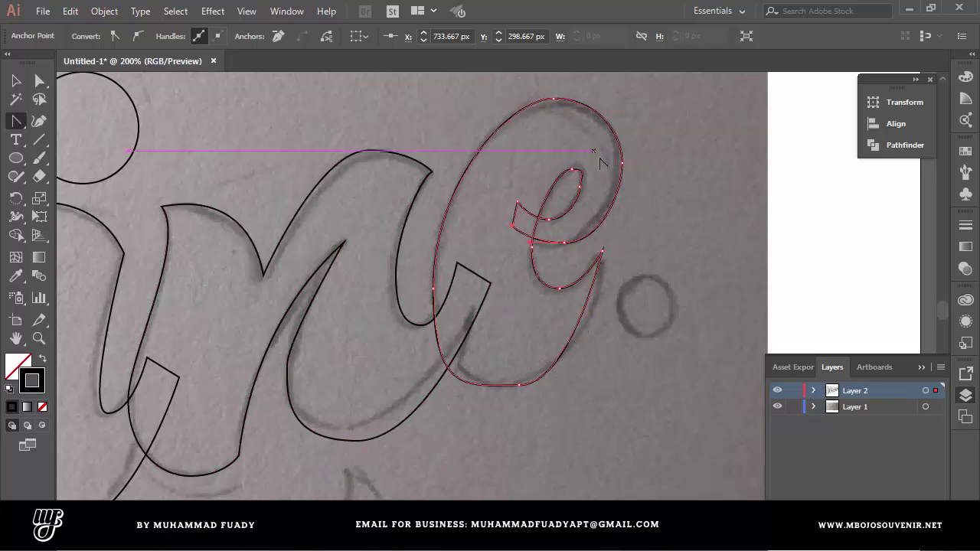
click(579, 323)
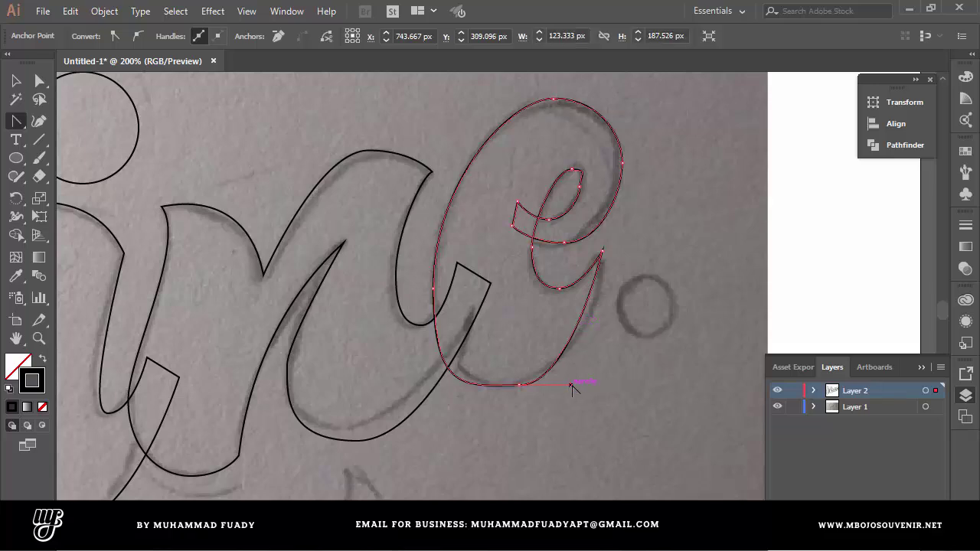
drag(572, 388, 595, 387)
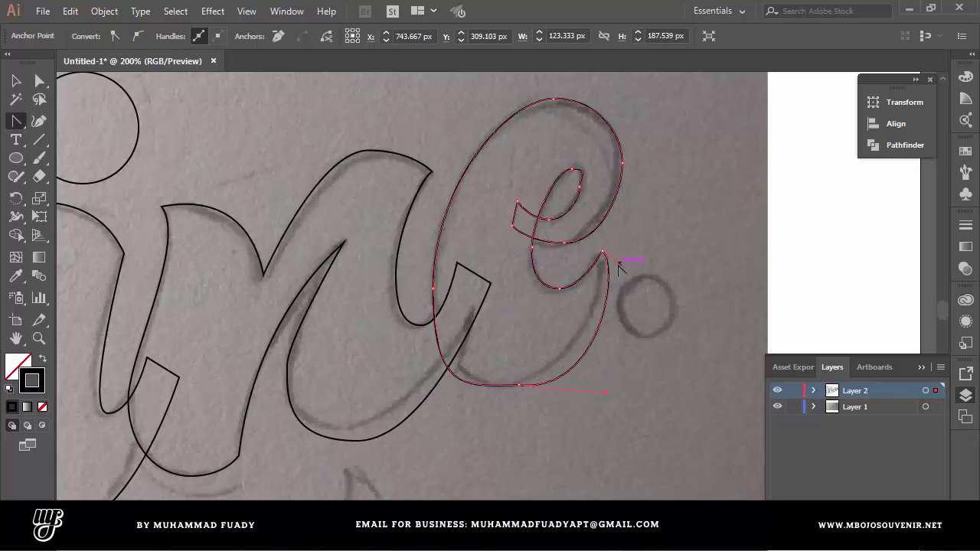
click(610, 268)
drag(605, 393, 594, 387)
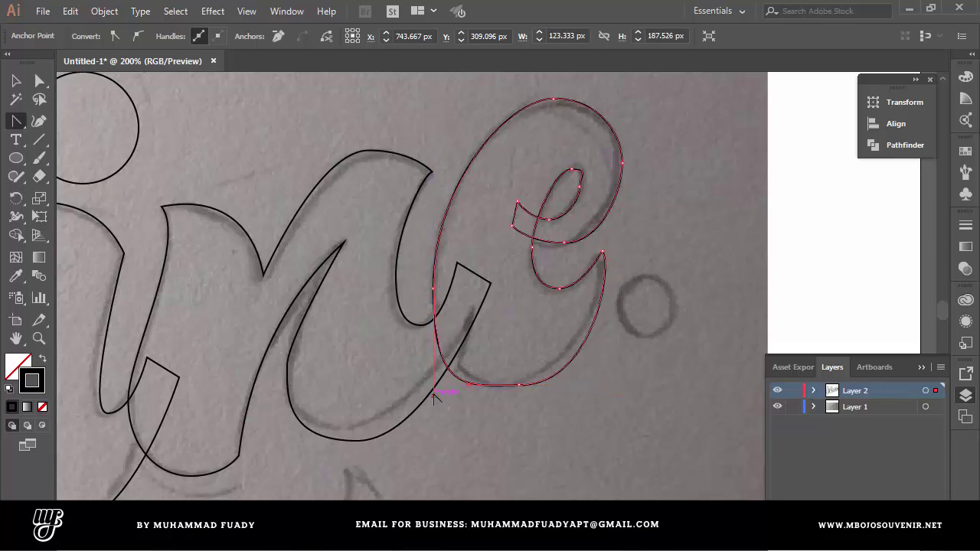
drag(433, 395, 434, 361)
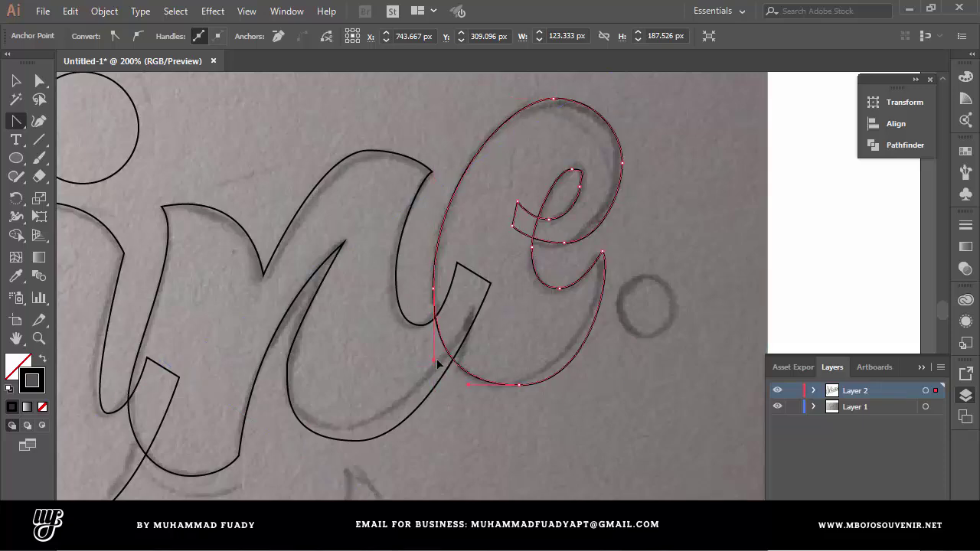
Smooth the e's eye loop by adjusting its upper curve, moving its side anchor to about Y 274 px and bottom anchor to X 757 px
scroll(584, 163, up, 2)
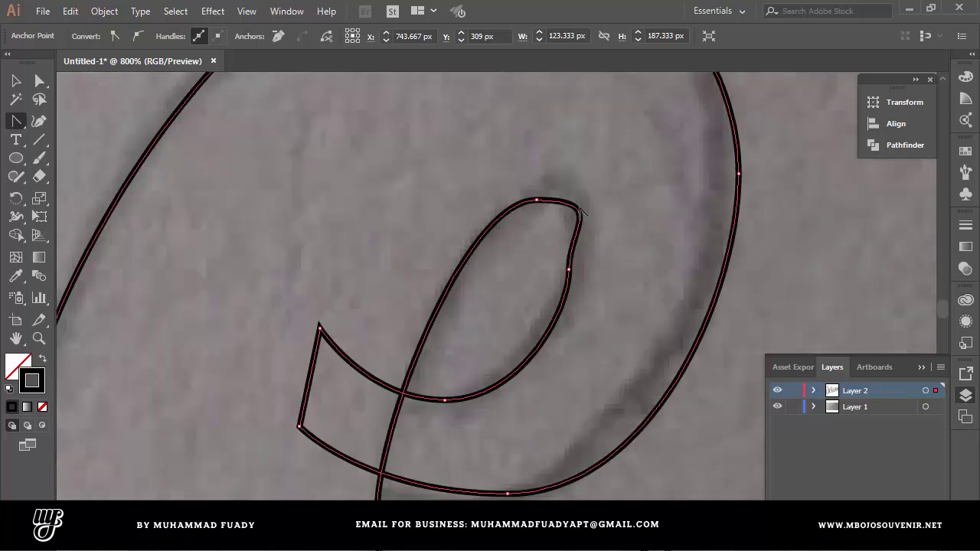
mouse_move(579, 215)
mouse_down()
mouse_move(605, 201)
mouse_move(588, 203)
mouse_up()
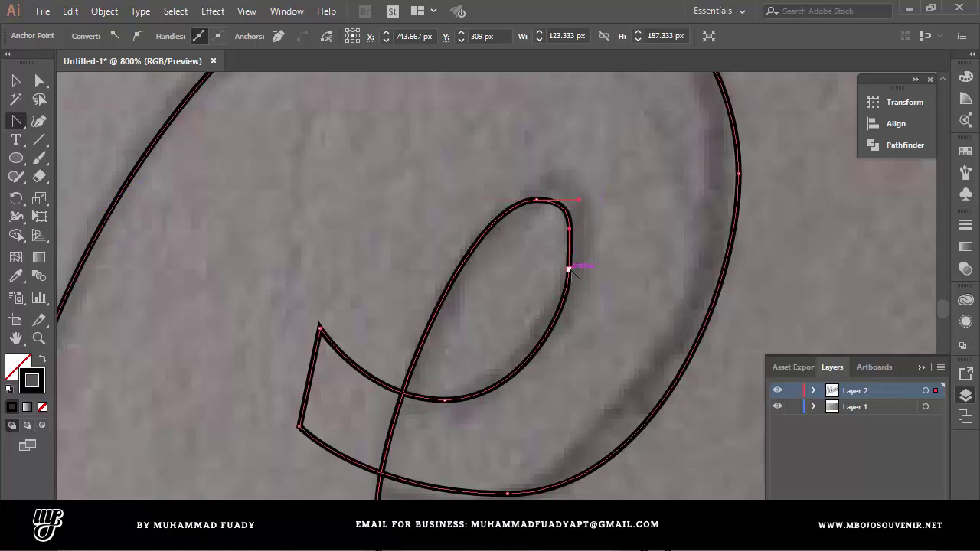
drag(568, 270, 569, 277)
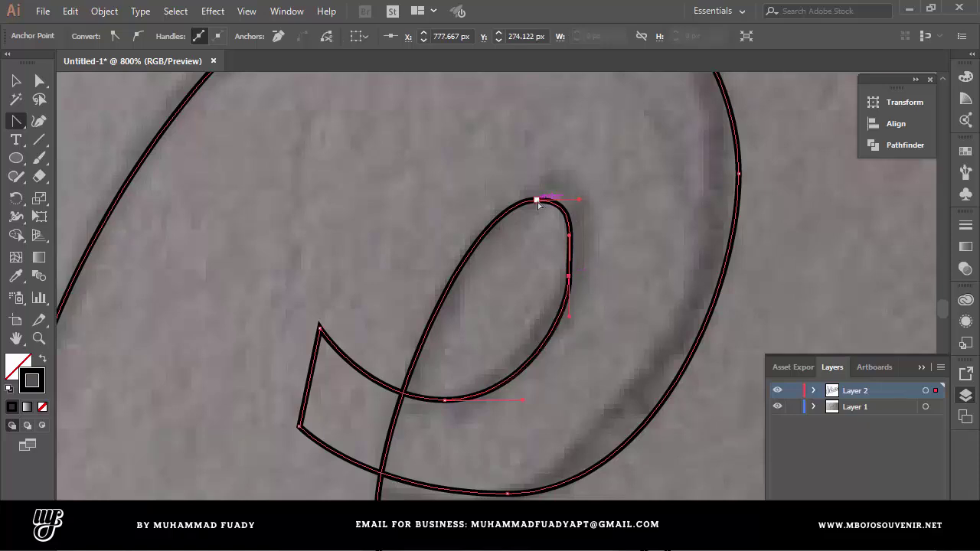
drag(538, 204, 567, 200)
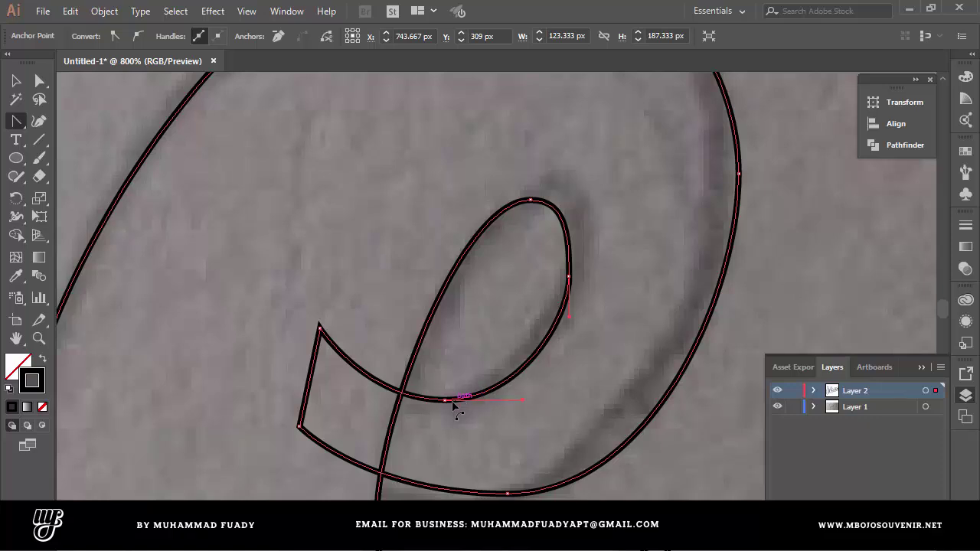
mouse_move(446, 400)
mouse_down()
mouse_move(457, 401)
mouse_move(440, 402)
mouse_up()
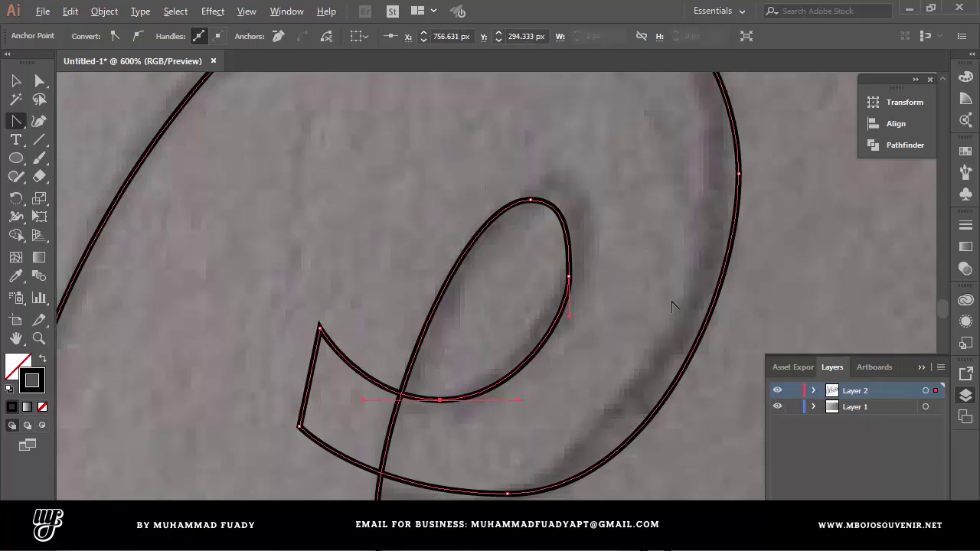
Refine the e's upper bowl, extending the curve toward its back and moving the outer side anchor to about X 805 px, Y 262 px
scroll(671, 303, down, 2)
scroll(705, 232, up, 1)
scroll(700, 205, down, 3)
scroll(639, 143, up, 1)
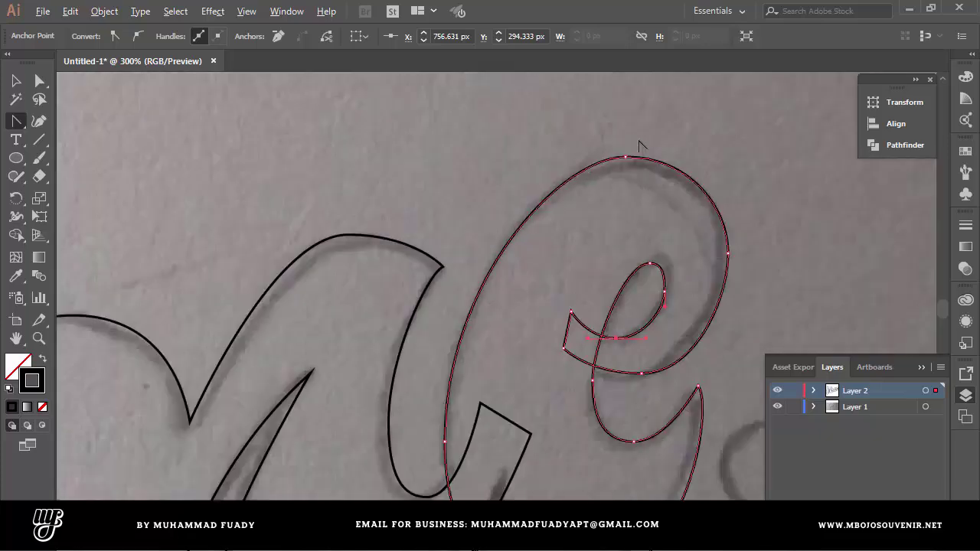
click(582, 175)
drag(561, 157, 549, 157)
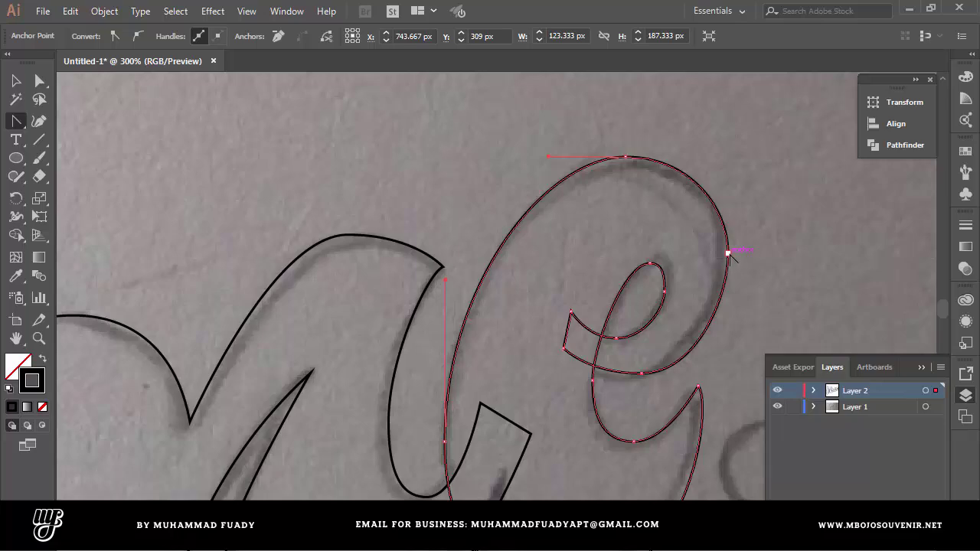
drag(727, 253, 728, 264)
drag(728, 216, 728, 210)
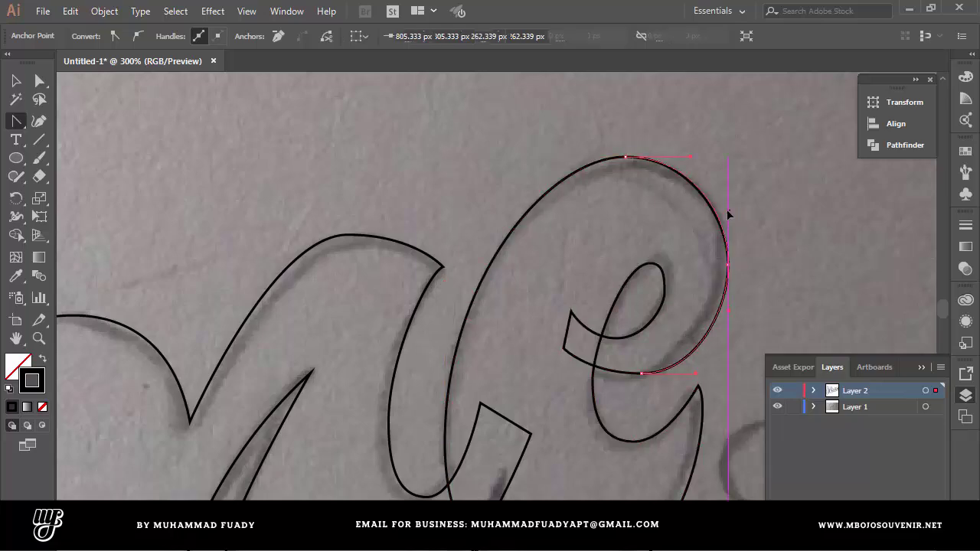
Duplicate the 73 px circle above the i and place the copy over the sketched period after the e
key(ctrl+minus)
key(ctrl+minus)
key(ctrl+minus)
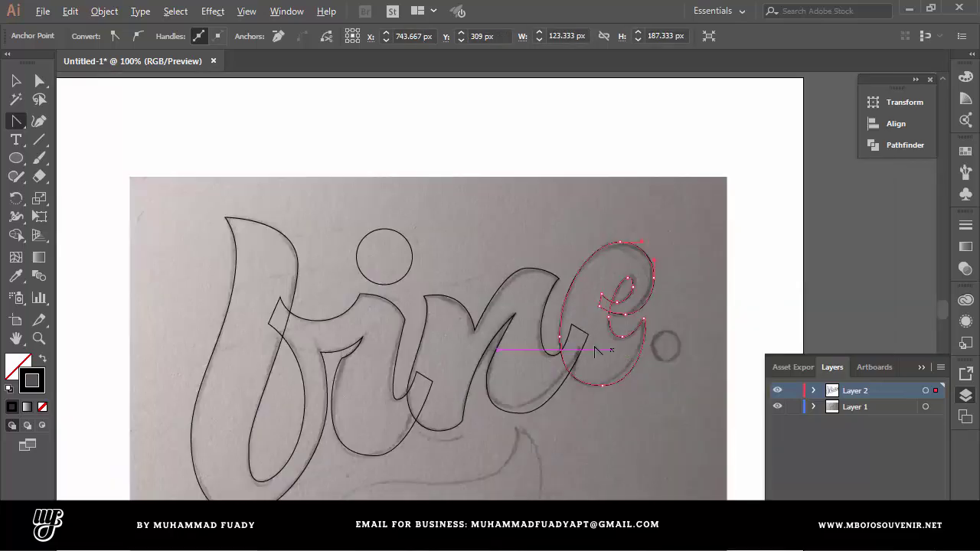
key(ctrl+plus)
click(324, 208)
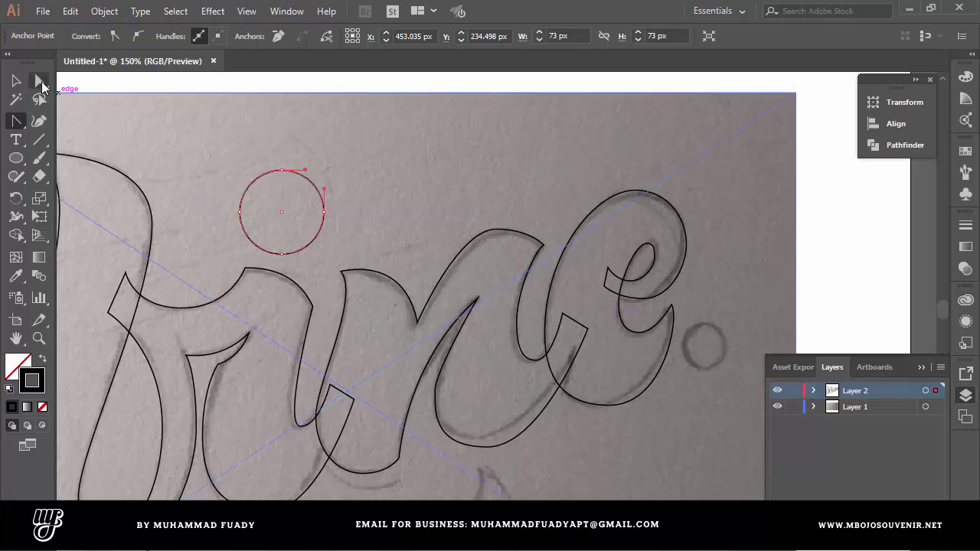
click(17, 81)
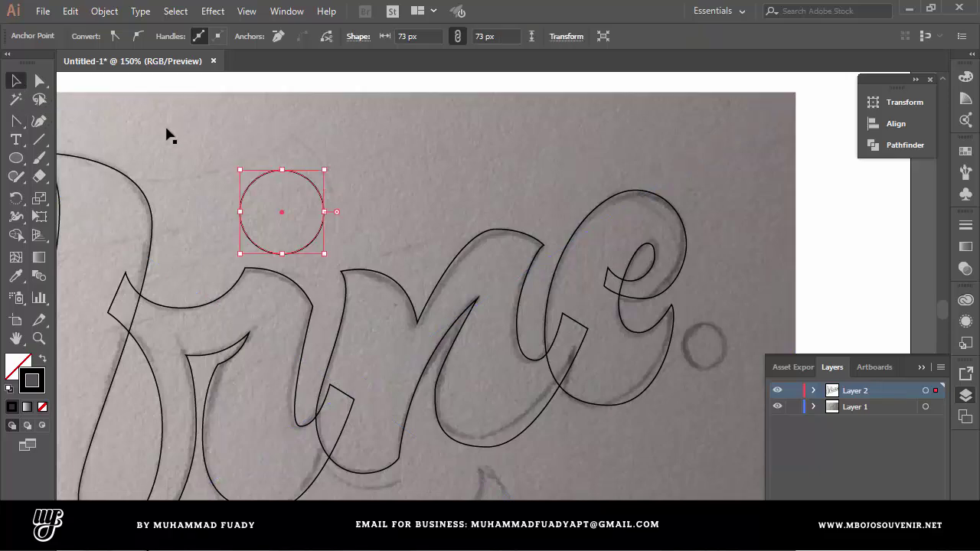
mouse_move(303, 181)
mouse_down()
mouse_move(679, 320)
mouse_move(725, 308)
mouse_up()
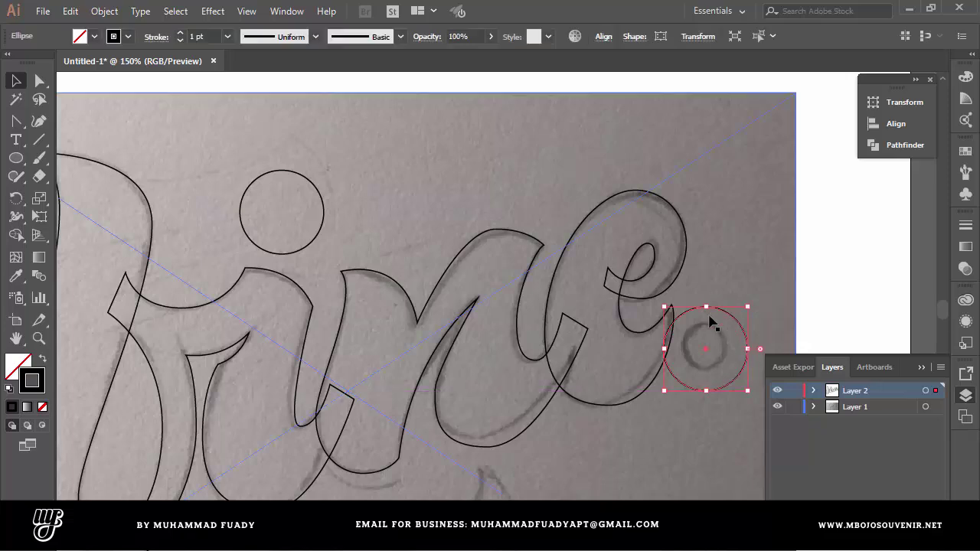
Scale the copied circle down around its centre to match the sketched period, then deselect it
click(770, 286)
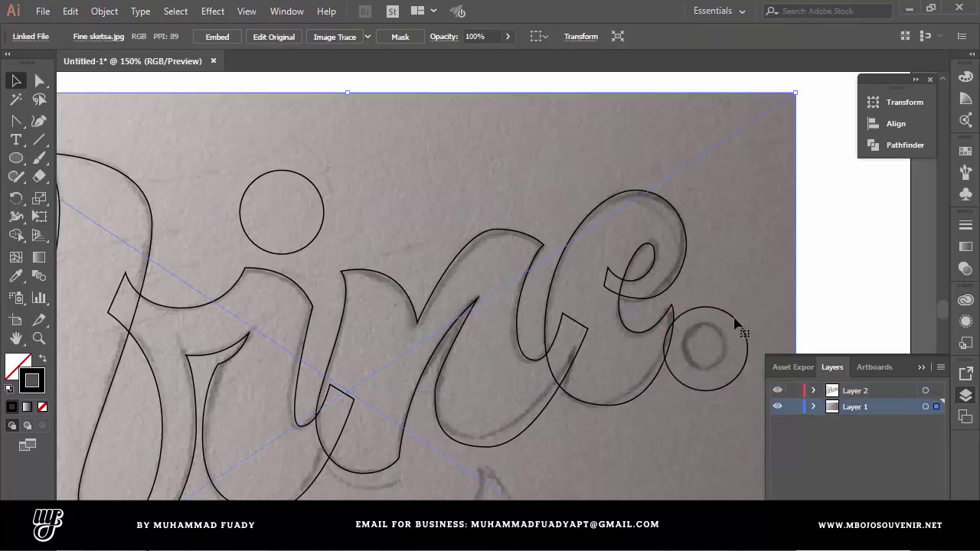
click(733, 322)
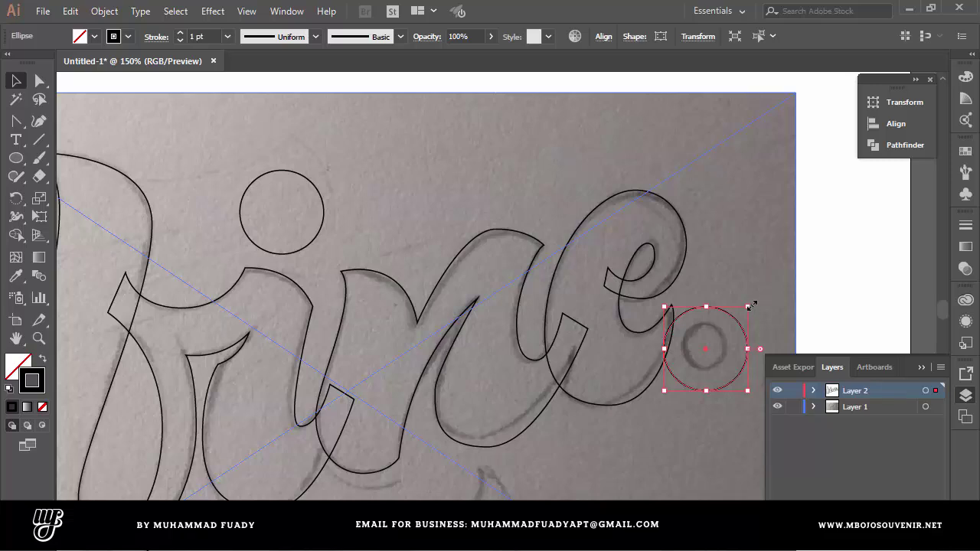
drag(751, 306, 740, 328)
click(806, 304)
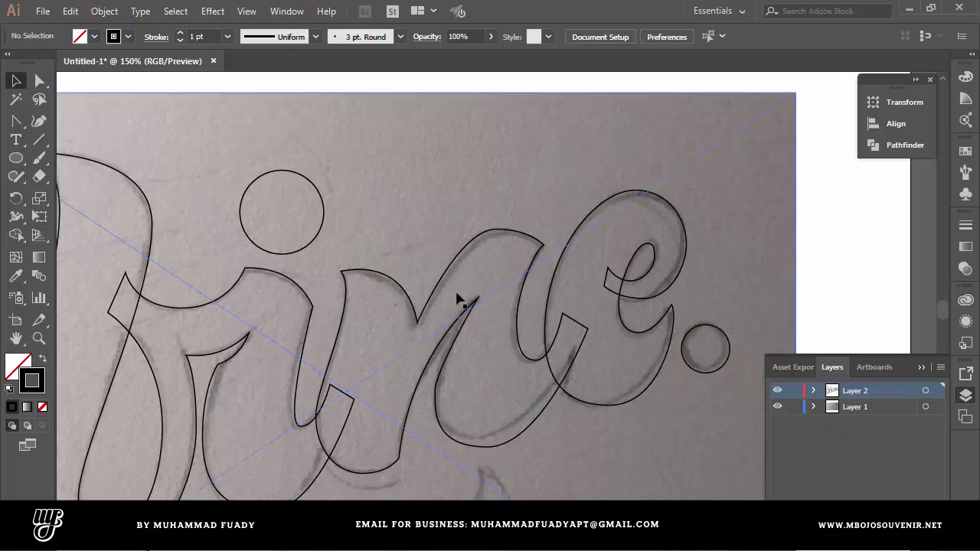
Trace the swoosh's upper edge with the Pen tool from about X 378 px, Y 582 px, through X 594 px, Y 517 px, to X 625 px, Y 458 px
drag(394, 313, 421, 252)
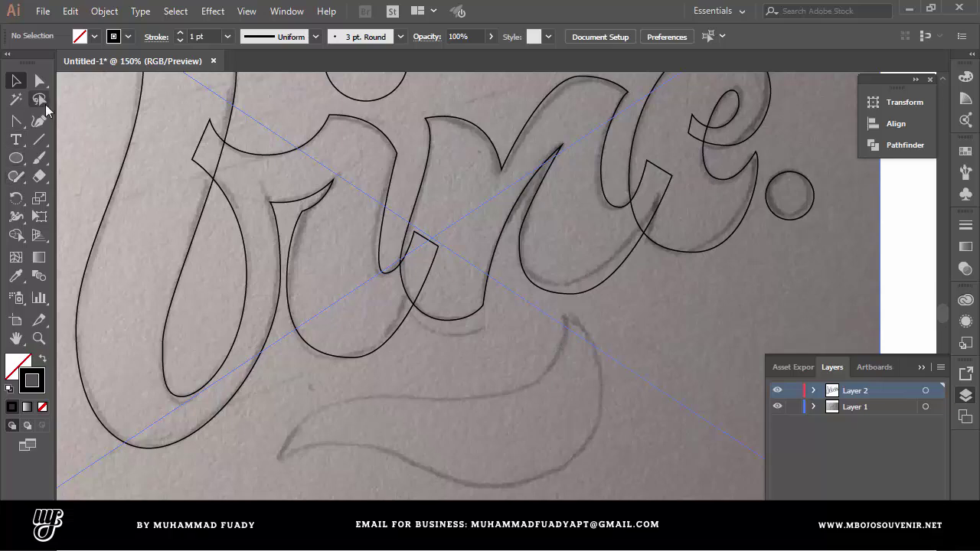
key(p)
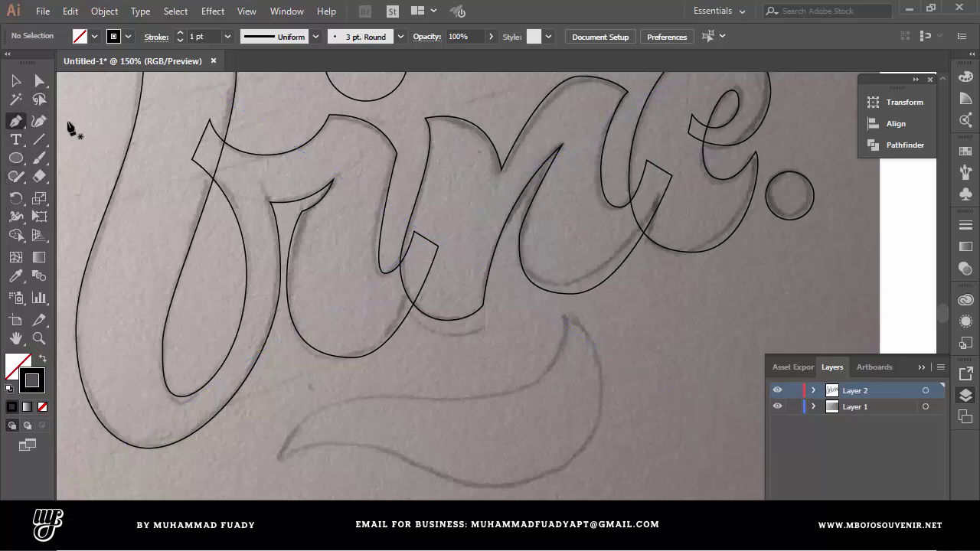
click(280, 458)
drag(344, 396, 381, 396)
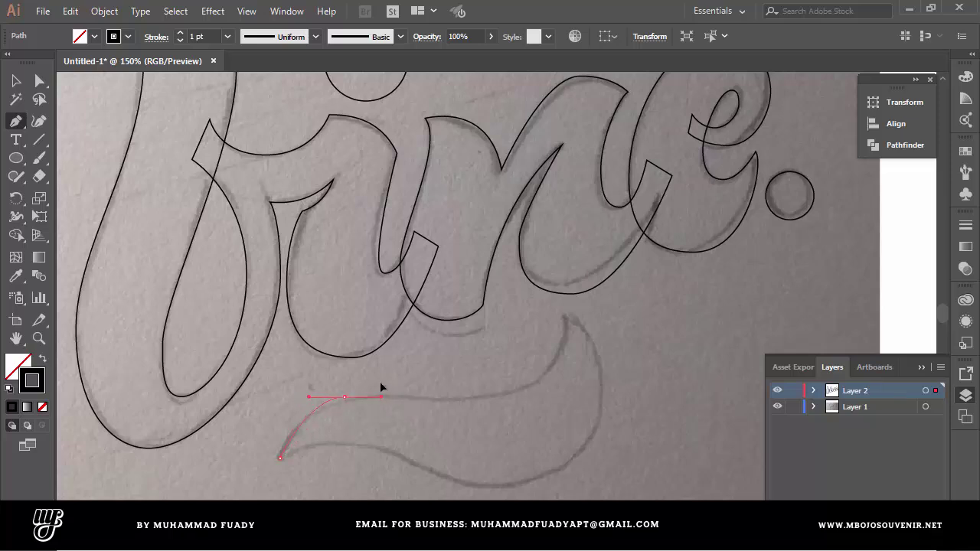
click(529, 382)
drag(539, 377, 569, 357)
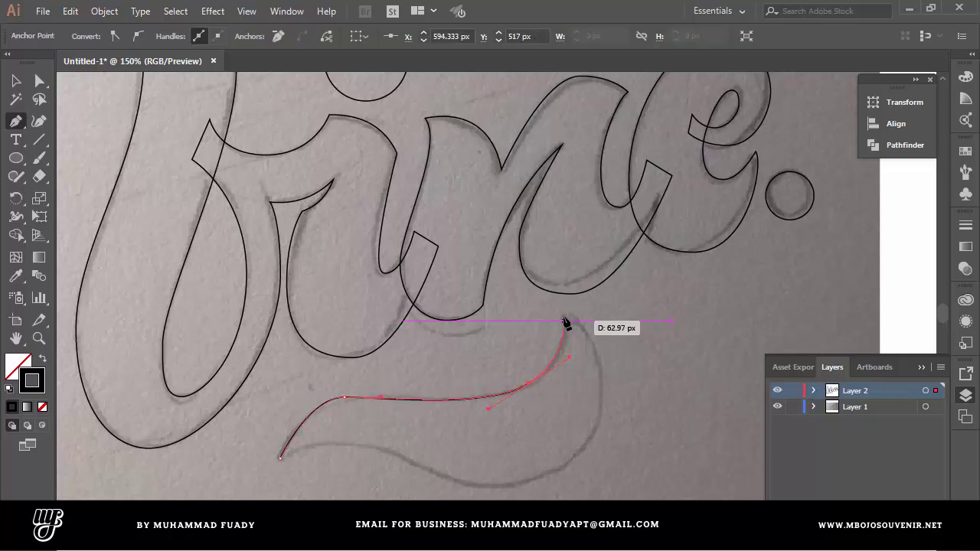
click(563, 315)
Continue the swoosh through about X 658 px, Y 532 px, X 567 px, Y 607 px, and X 432 px, Y 566 px, closing it at its start
drag(604, 441, 626, 359)
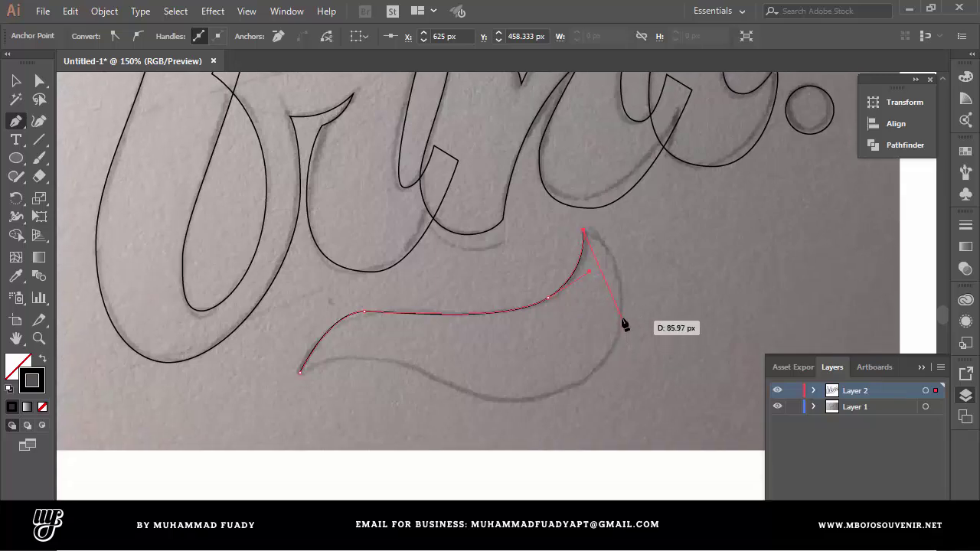
drag(622, 315, 622, 342)
drag(620, 376, 622, 375)
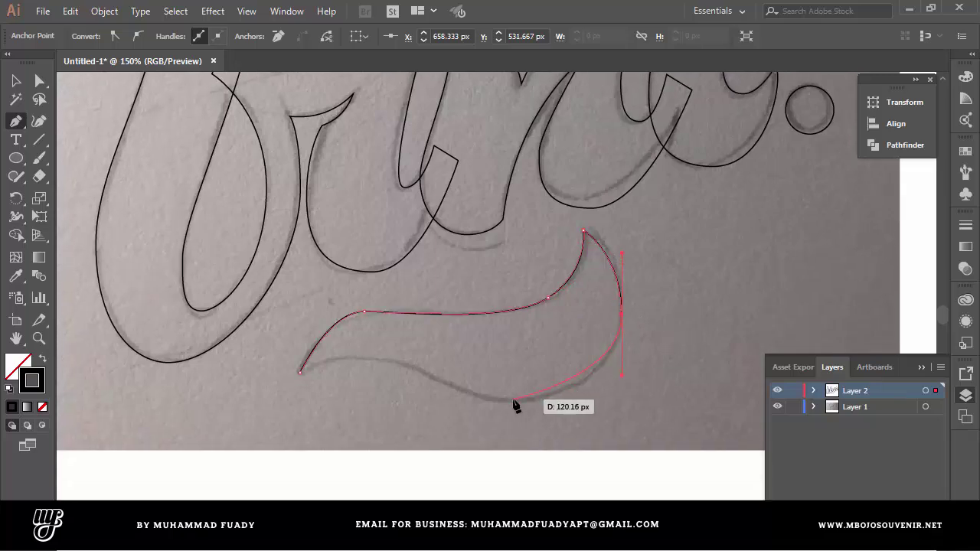
click(515, 401)
drag(479, 404, 475, 402)
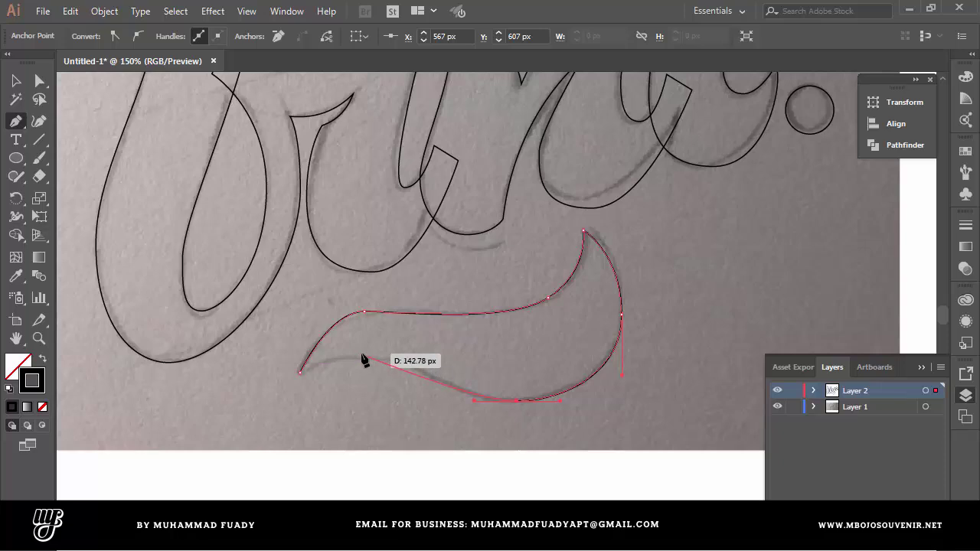
drag(362, 355, 313, 353)
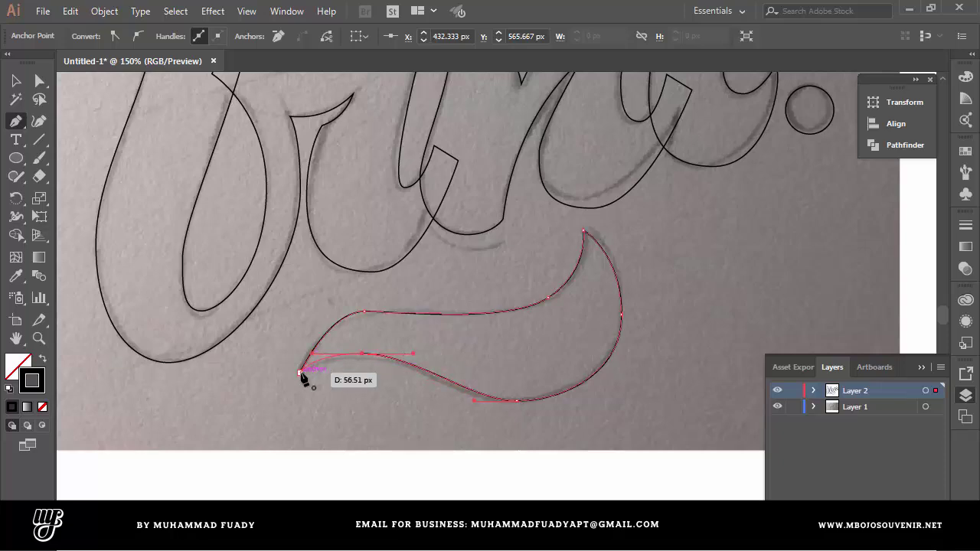
click(300, 373)
Smooth the swoosh's upper edge, shifting its first curve anchor toward the middle and the one below the upper tip to about X 601 px
scroll(481, 311, down, 2)
scroll(429, 292, up, 3)
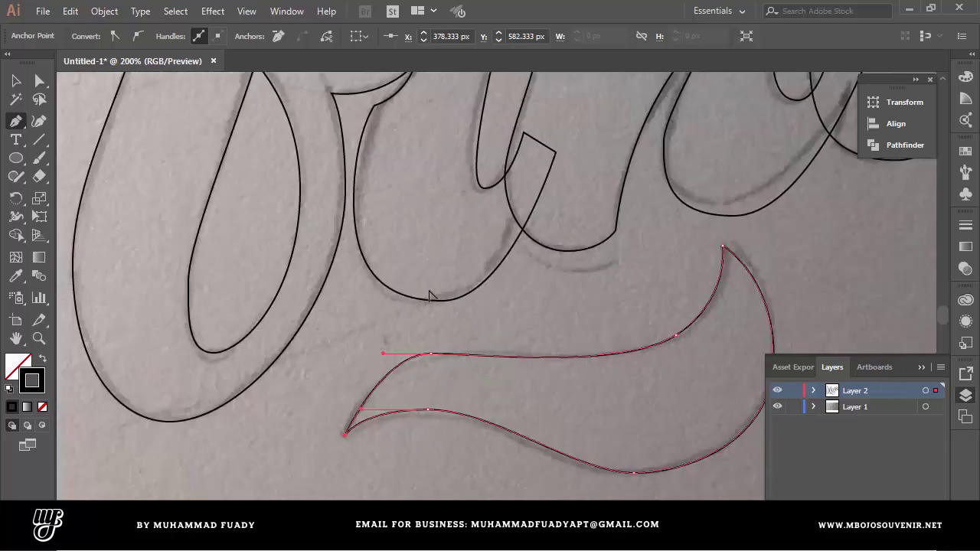
key(shift+c)
drag(433, 360, 376, 355)
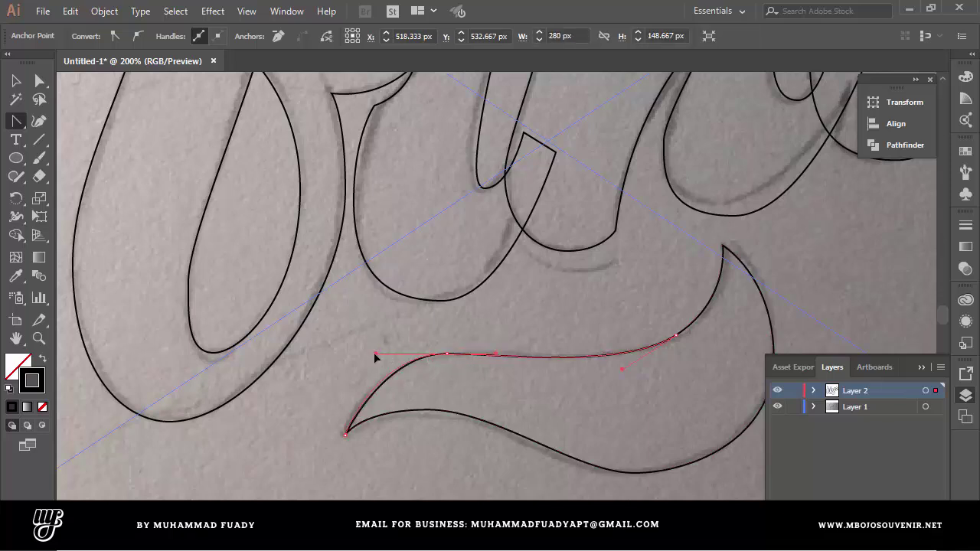
click(675, 337)
Lock and hide Layer 1 containing the sketch, leaving the traced lettering on Layer 2 shown
scroll(497, 319, down, 3)
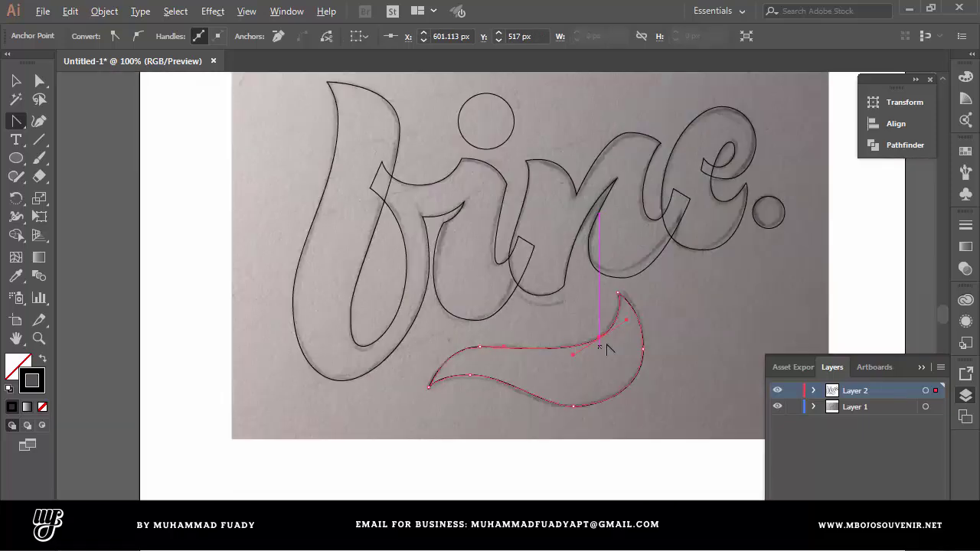
scroll(585, 236, up, 1)
scroll(583, 236, down, 2)
scroll(593, 225, up, 1)
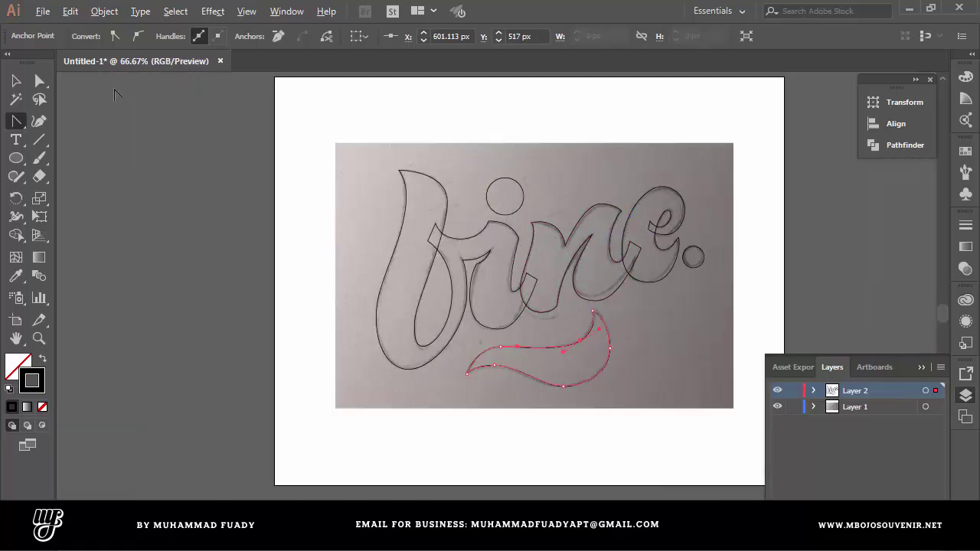
click(16, 81)
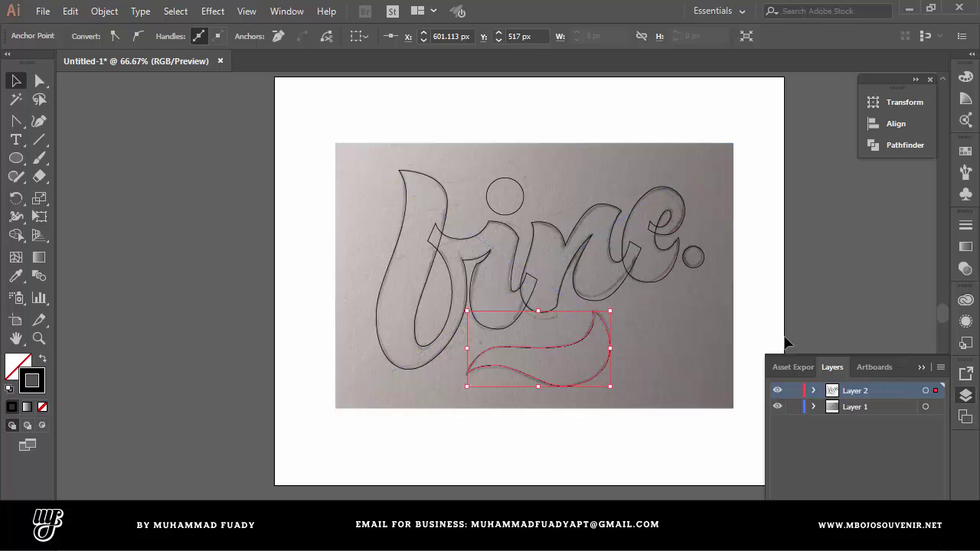
click(777, 407)
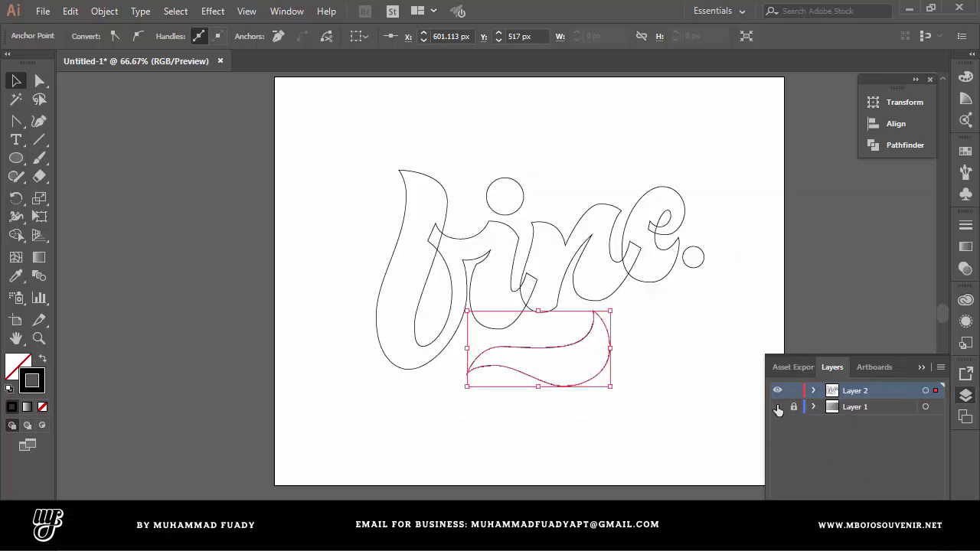
Move the swoosh slightly right and up beneath the lettering
click(716, 228)
click(611, 344)
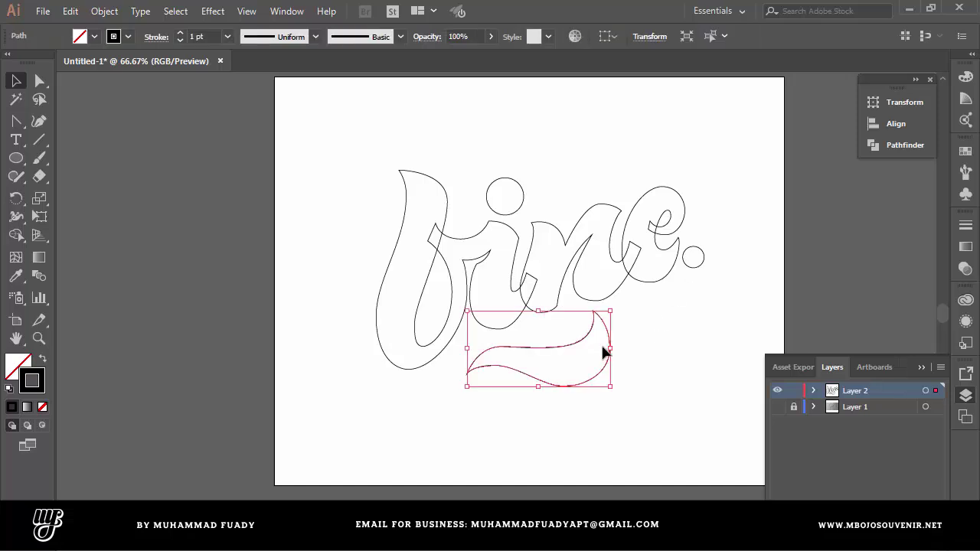
drag(603, 344, 614, 336)
click(731, 224)
Swap the fill and stroke of all lettering paths, giving them a solid black fill and no stroke
scroll(569, 255, down, 1)
scroll(568, 235, up, 1)
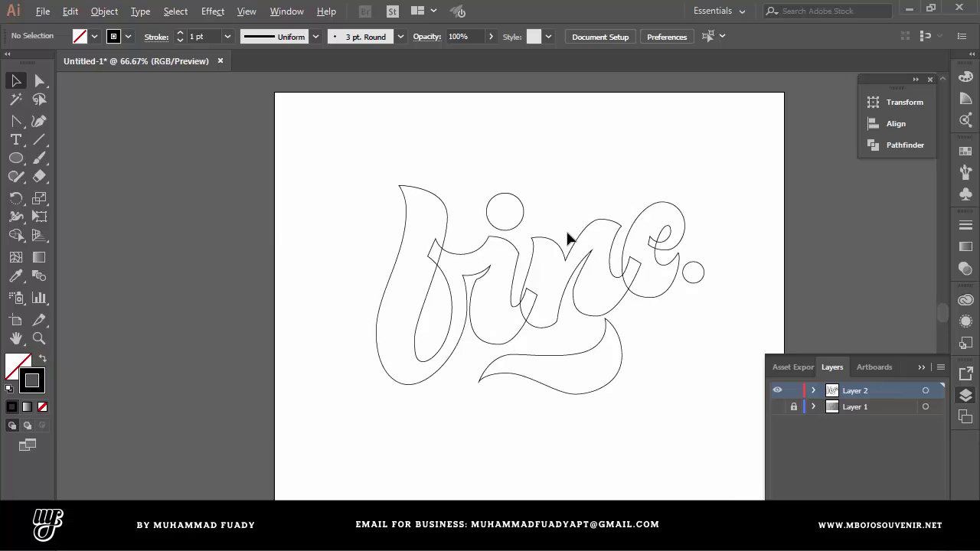
drag(722, 139, 370, 387)
click(717, 209)
drag(730, 143, 455, 376)
click(42, 360)
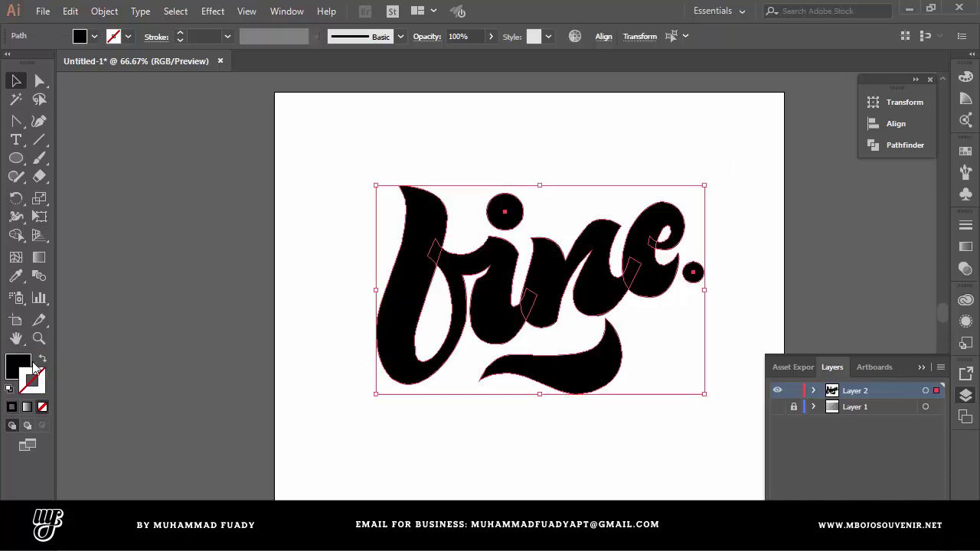
Set the fill of the whole lettering to dark red 9B3737
double_click(28, 367)
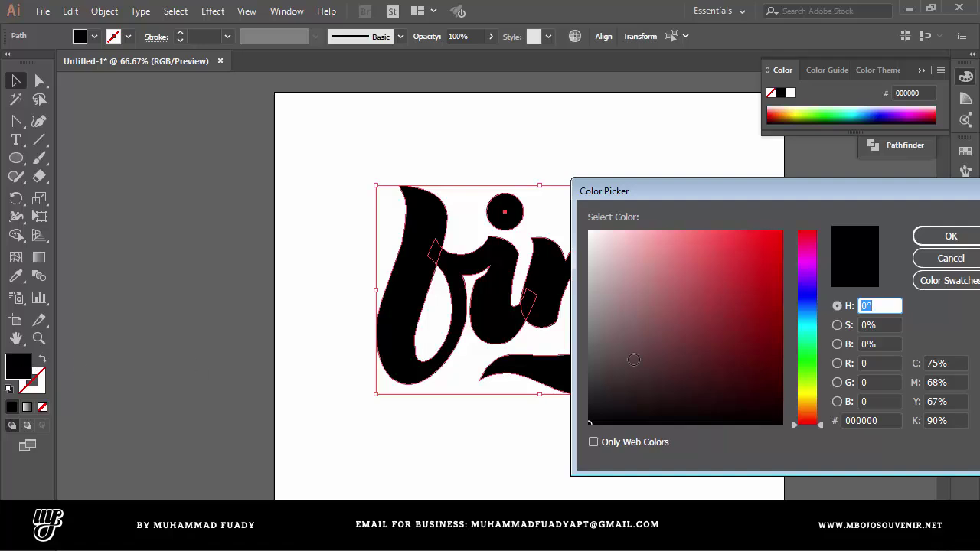
click(660, 350)
click(712, 304)
click(950, 236)
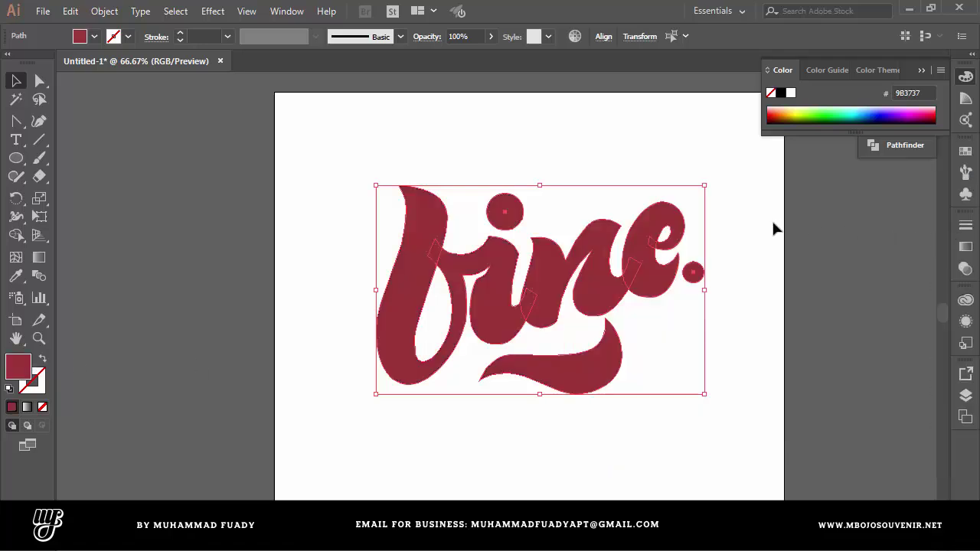
click(365, 223)
Scale the whole lettering and swoosh down proportionally about their center to about 60% of their size
scroll(599, 276, down, 2)
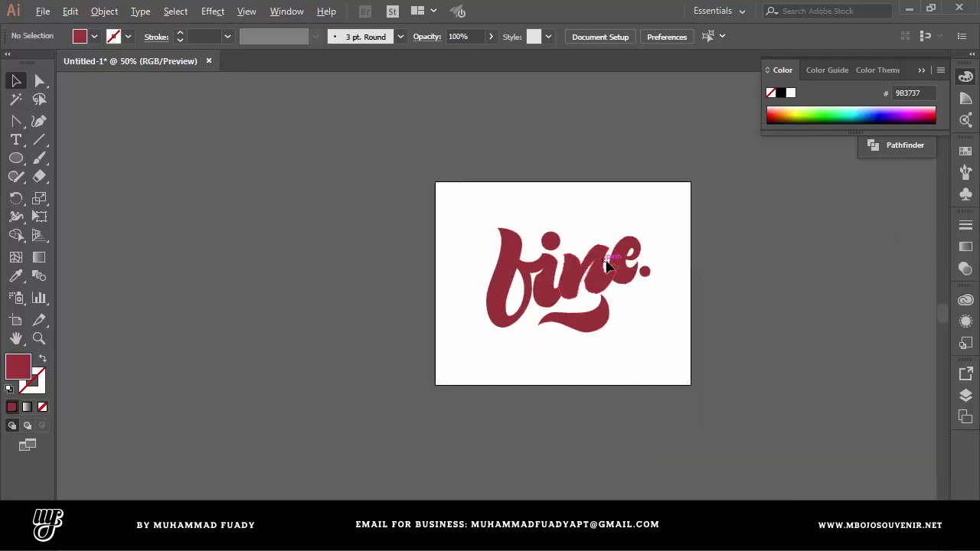
scroll(466, 275, up, 3)
scroll(636, 327, down, 2)
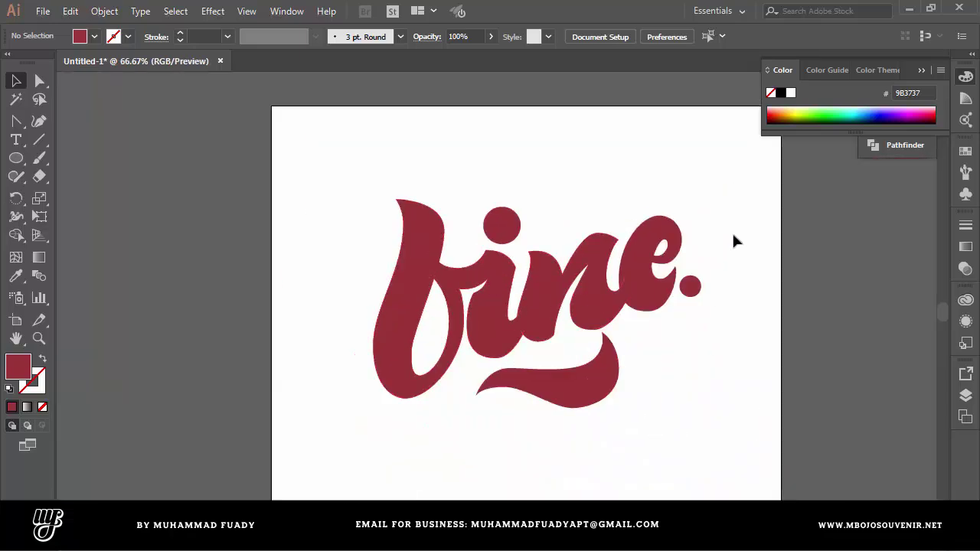
drag(761, 182, 406, 394)
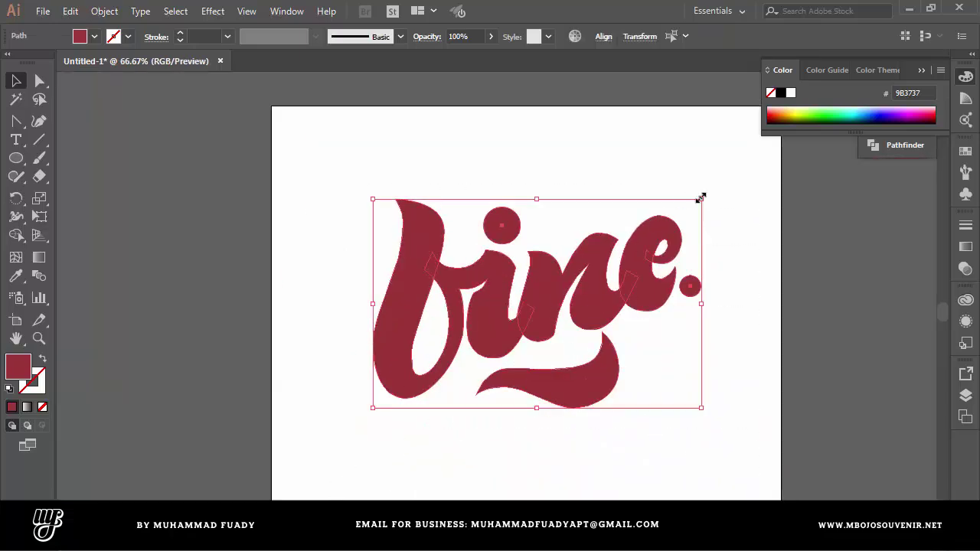
drag(700, 198, 644, 236)
click(640, 241)
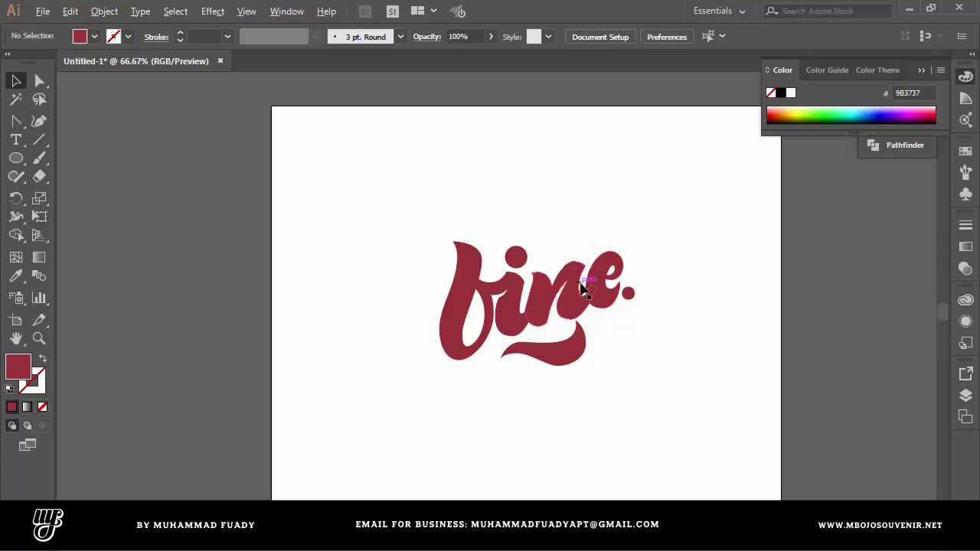
Set the fill of the whole lettering and swoosh to teal 028989
scroll(582, 287, up, 1)
drag(713, 200, 341, 435)
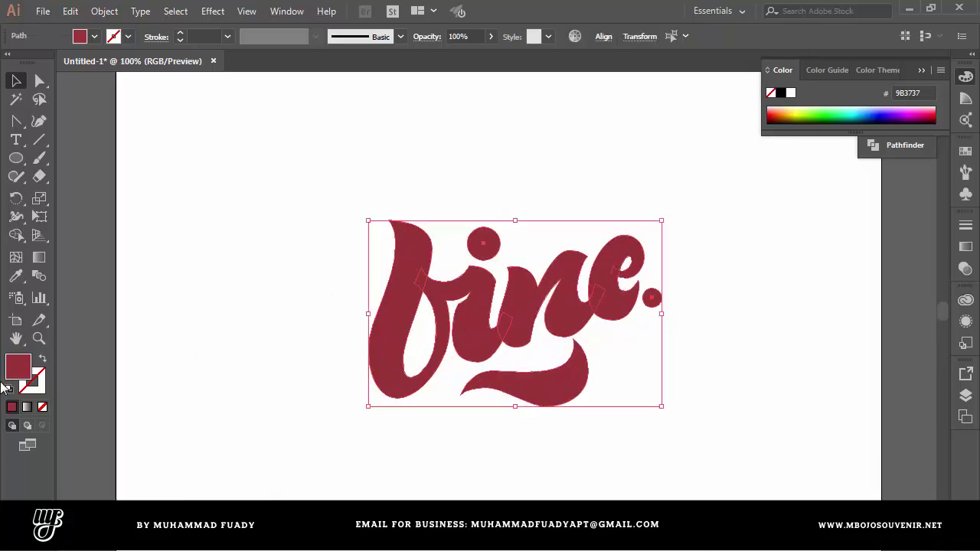
double_click(19, 369)
click(814, 328)
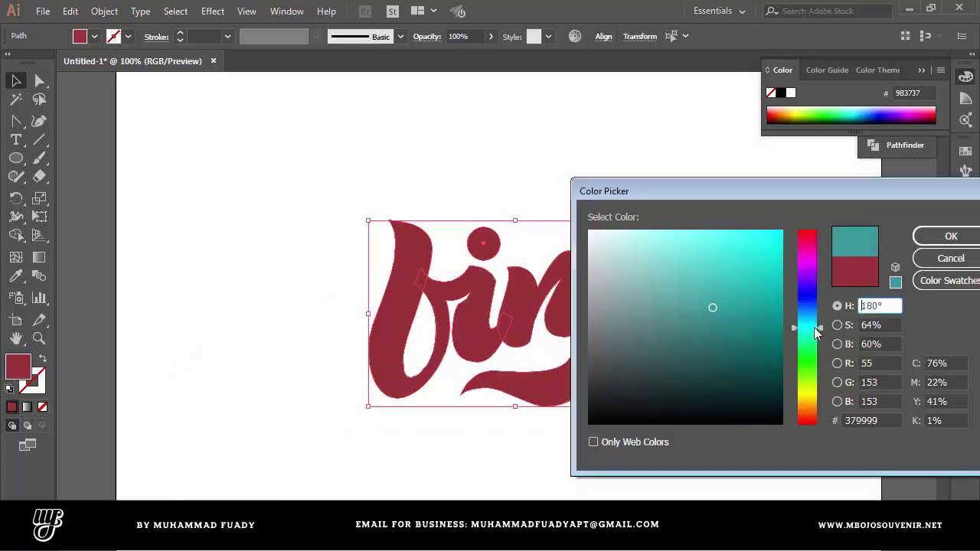
mouse_move(762, 297)
mouse_down()
mouse_move(763, 286)
mouse_move(770, 319)
mouse_move(771, 278)
mouse_move(781, 319)
mouse_up()
click(951, 235)
click(836, 235)
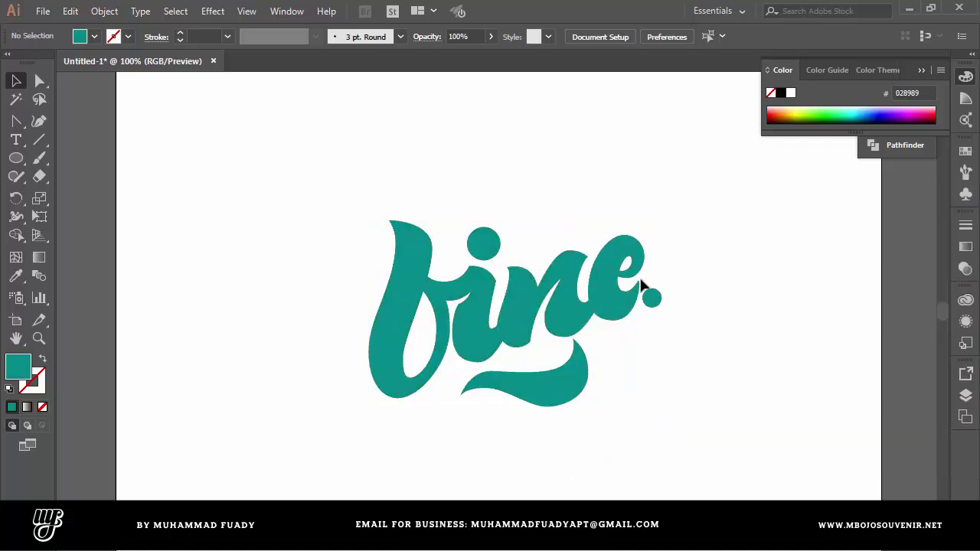
Nudge the whole lettering with its swoosh slightly on the artboard
scroll(527, 271, down, 2)
scroll(611, 251, up, 1)
drag(657, 173, 334, 424)
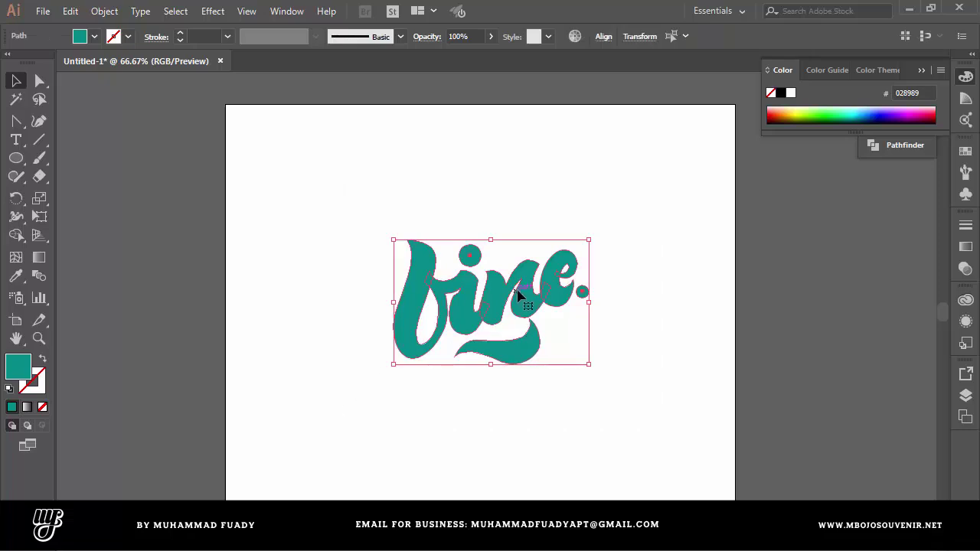
mouse_move(526, 293)
mouse_down()
mouse_move(526, 310)
mouse_move(528, 294)
mouse_up()
click(640, 273)
Rotate the swoosh a few degrees clockwise beneath the lettering
scroll(548, 277, down, 1)
scroll(547, 281, up, 1)
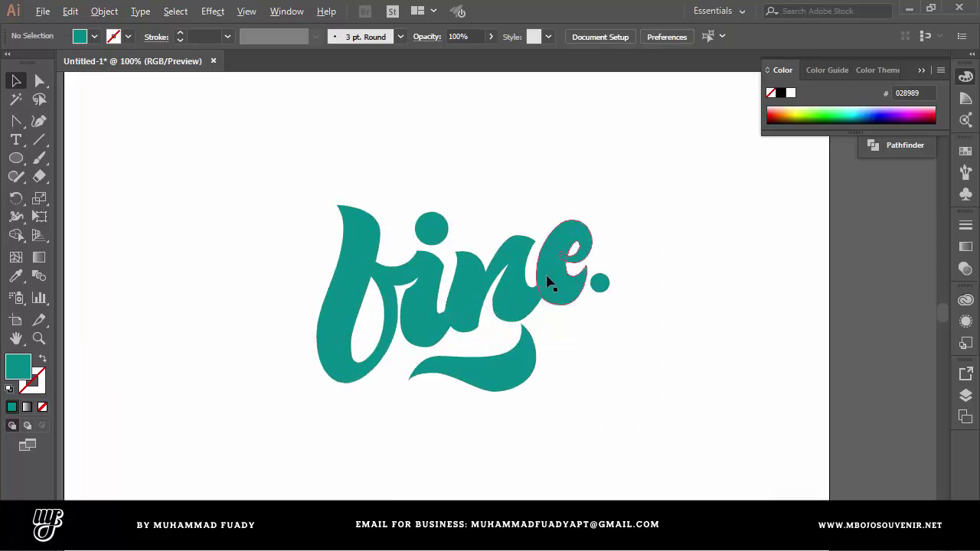
scroll(547, 282, down, 1)
scroll(547, 282, up, 1)
scroll(411, 291, up, 1)
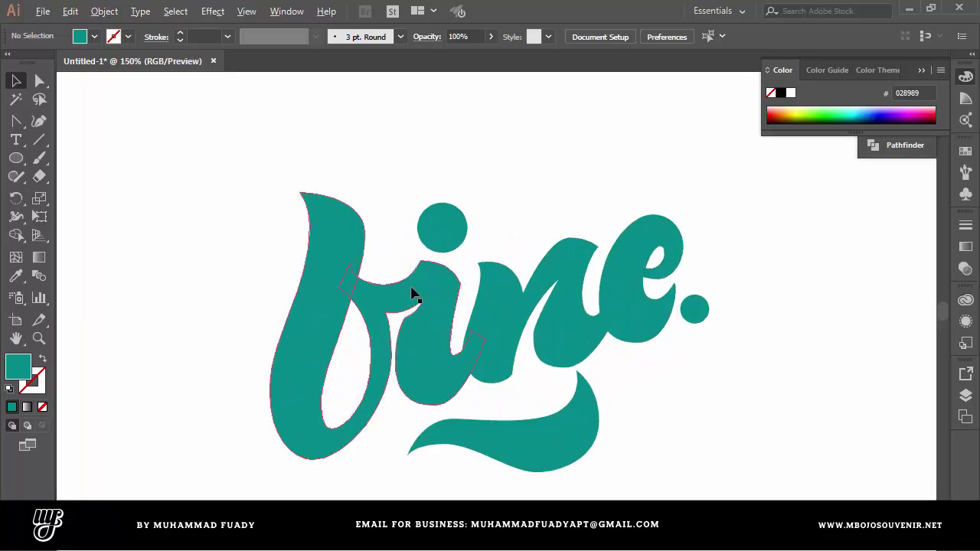
scroll(411, 292, down, 1)
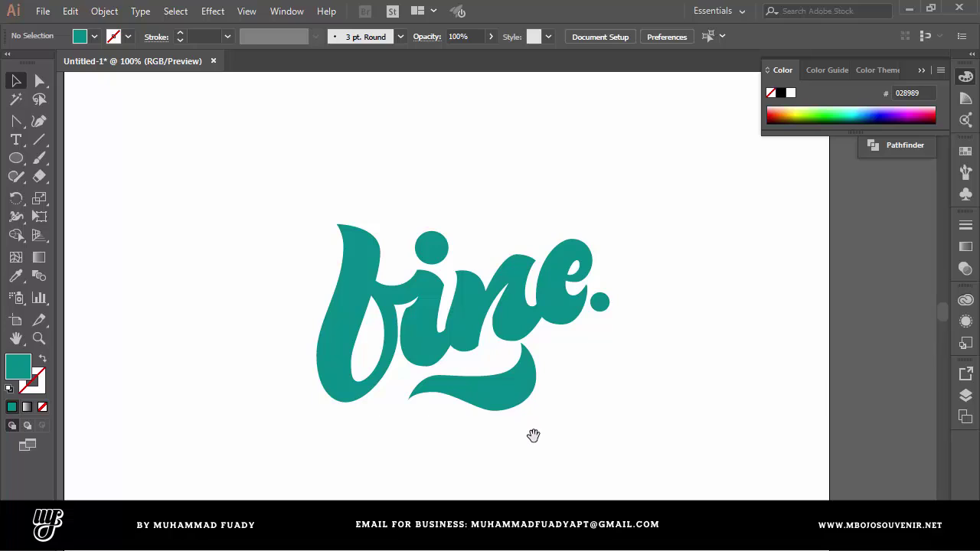
scroll(533, 433, down, 2)
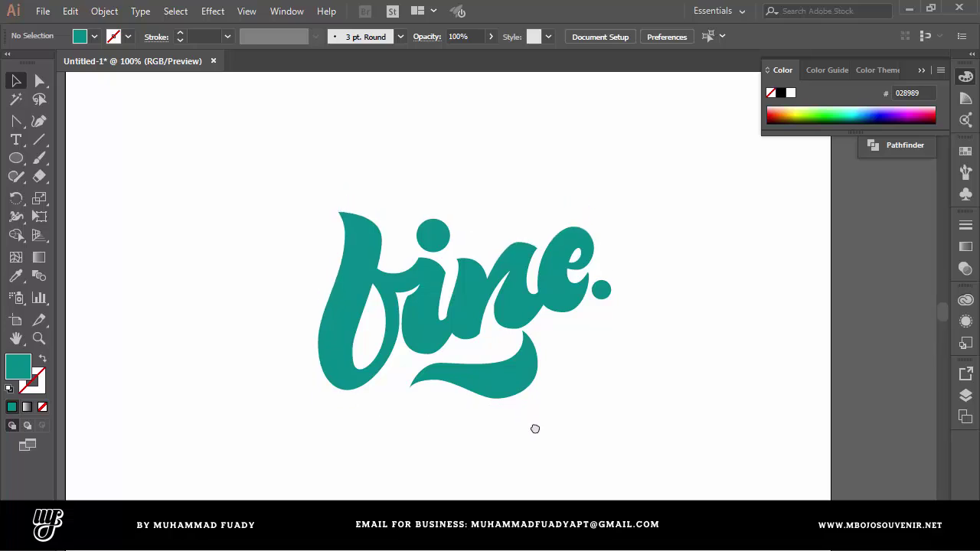
click(517, 383)
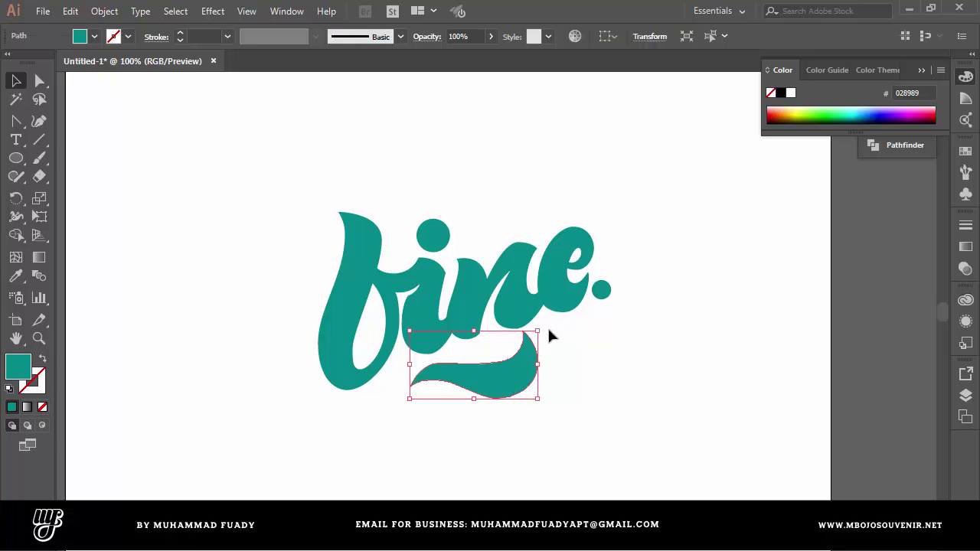
drag(544, 332, 550, 340)
click(597, 344)
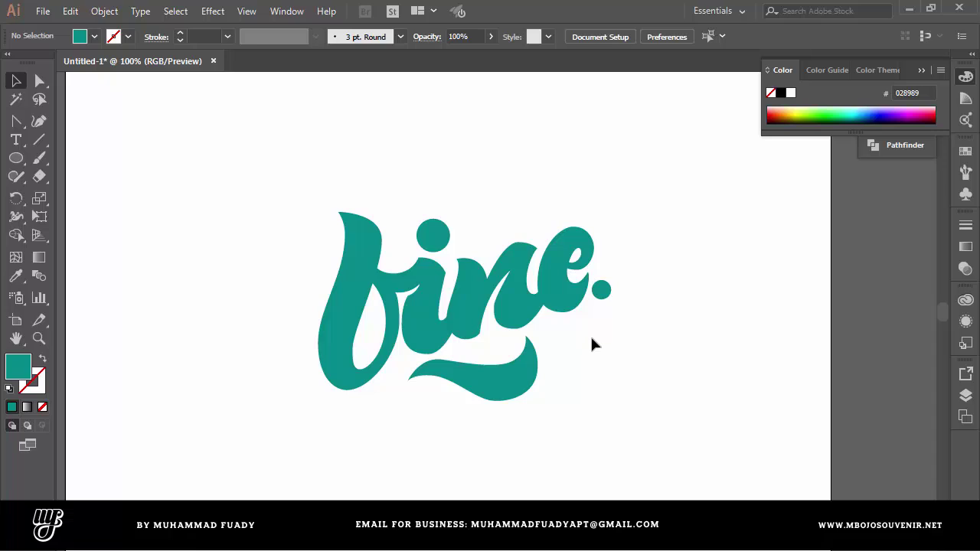